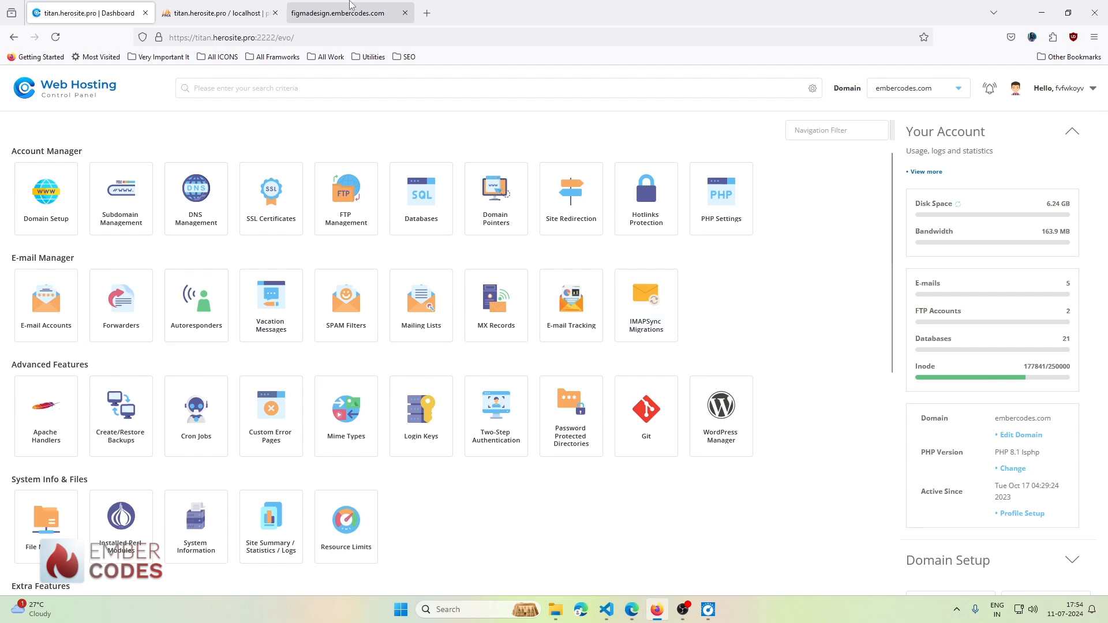
- From the DirectAdmin dashboard, open Softaculous Auto Installer and start a new WordPress install
left_click(337, 13)
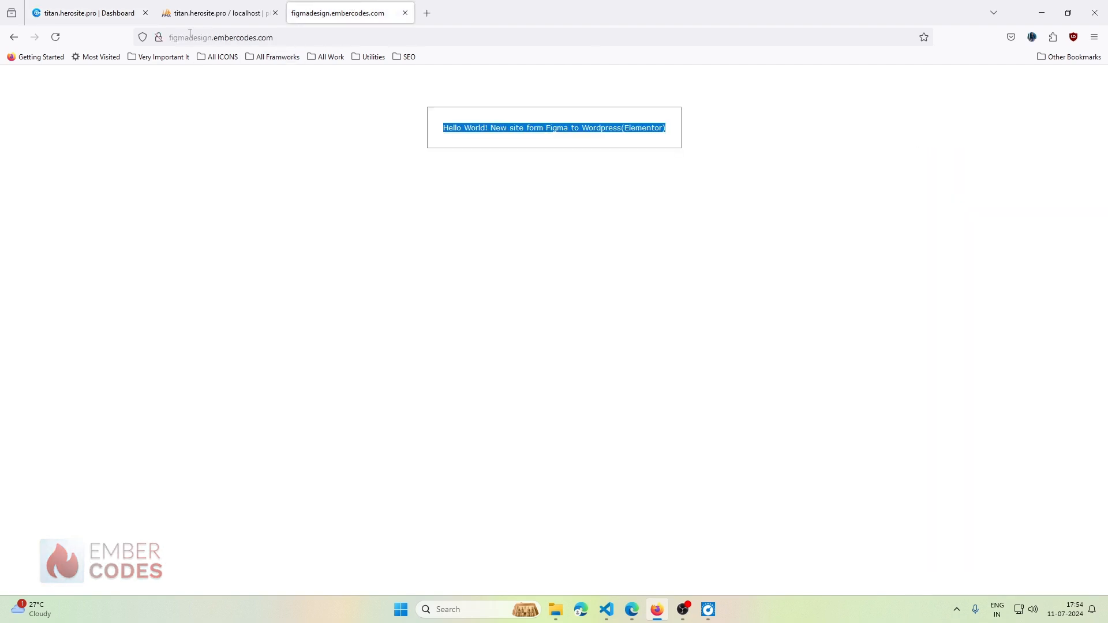
left_click(65, 8)
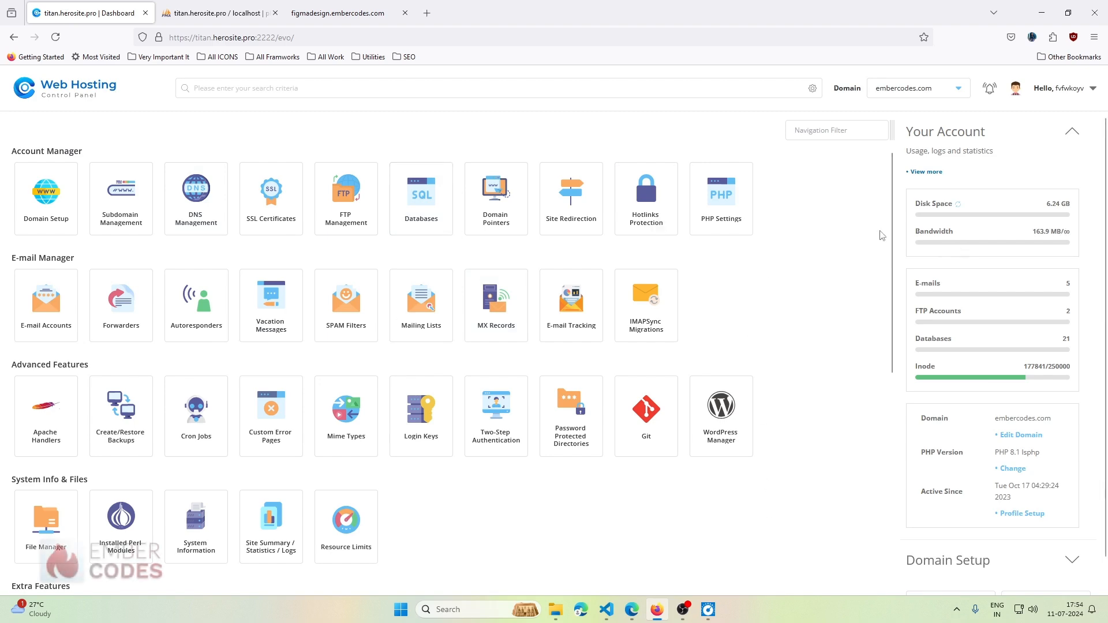
scroll(448, 299, "down", 8)
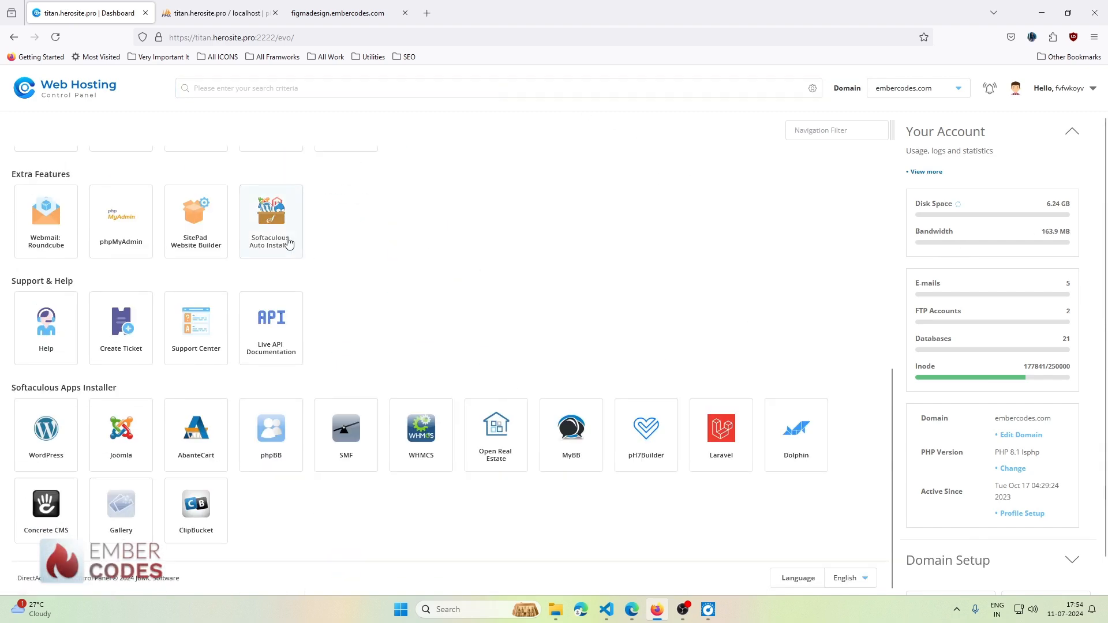
left_click(287, 237)
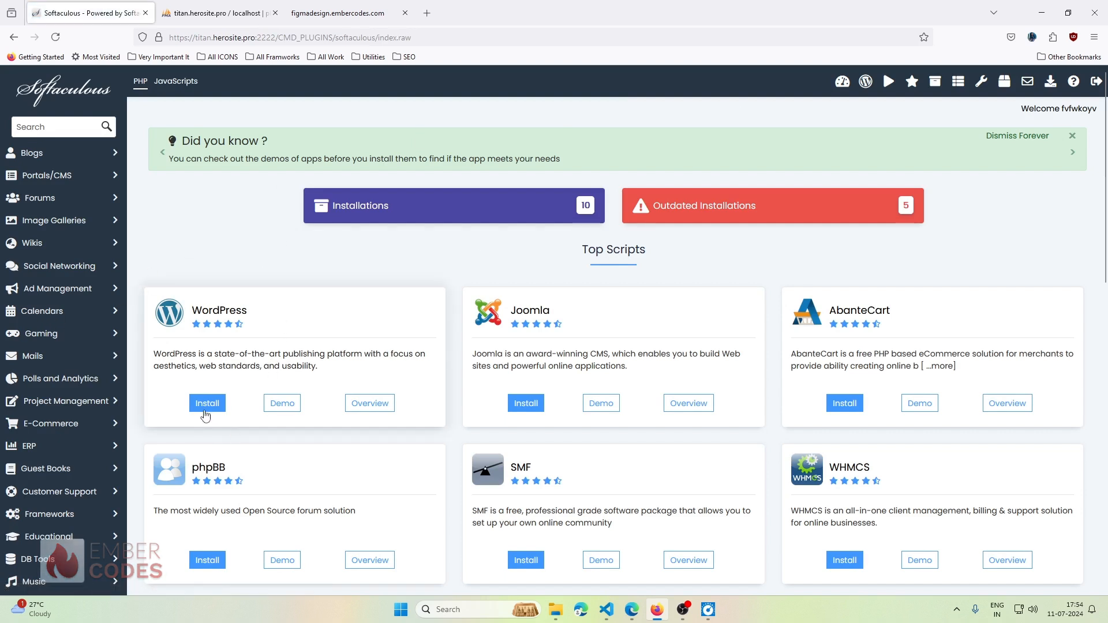
scroll(404, 313, "down", 12)
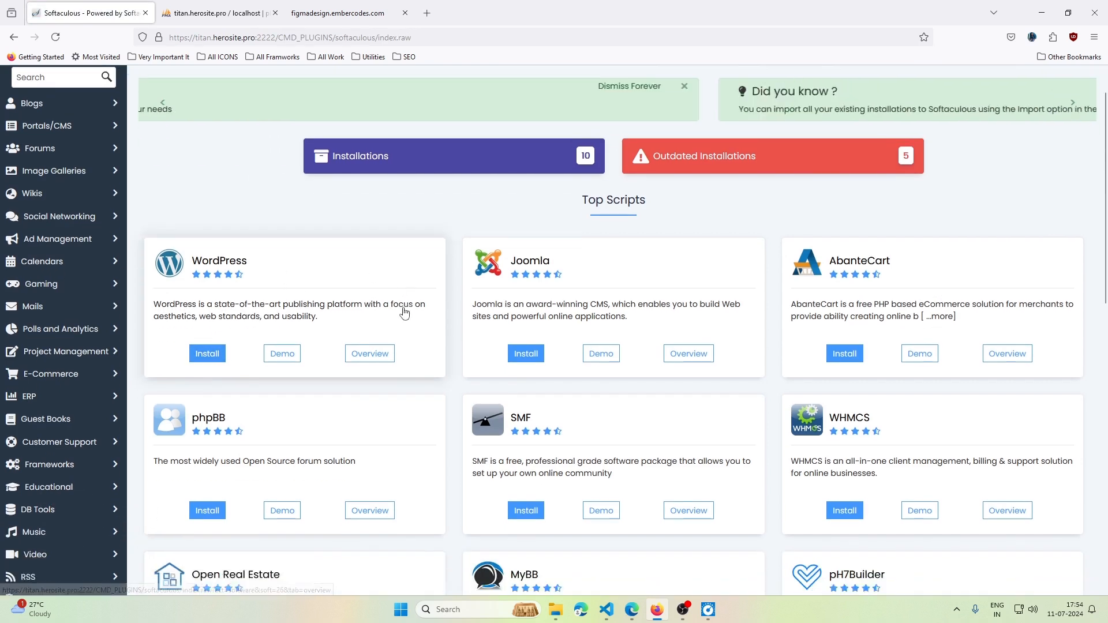
scroll(403, 314, "up", 15)
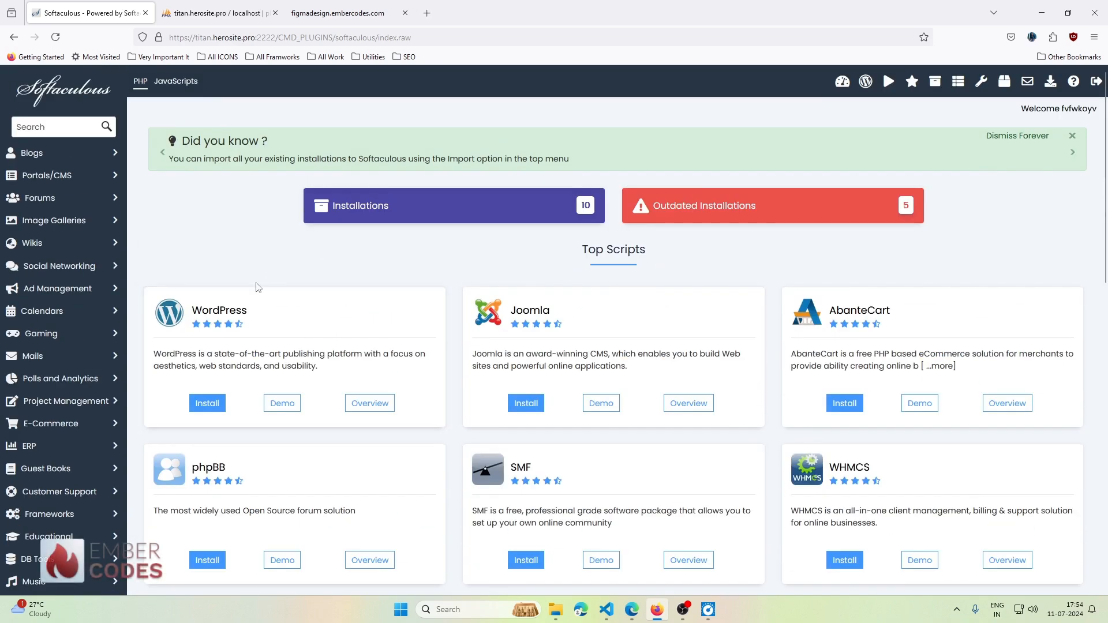
left_click(207, 405)
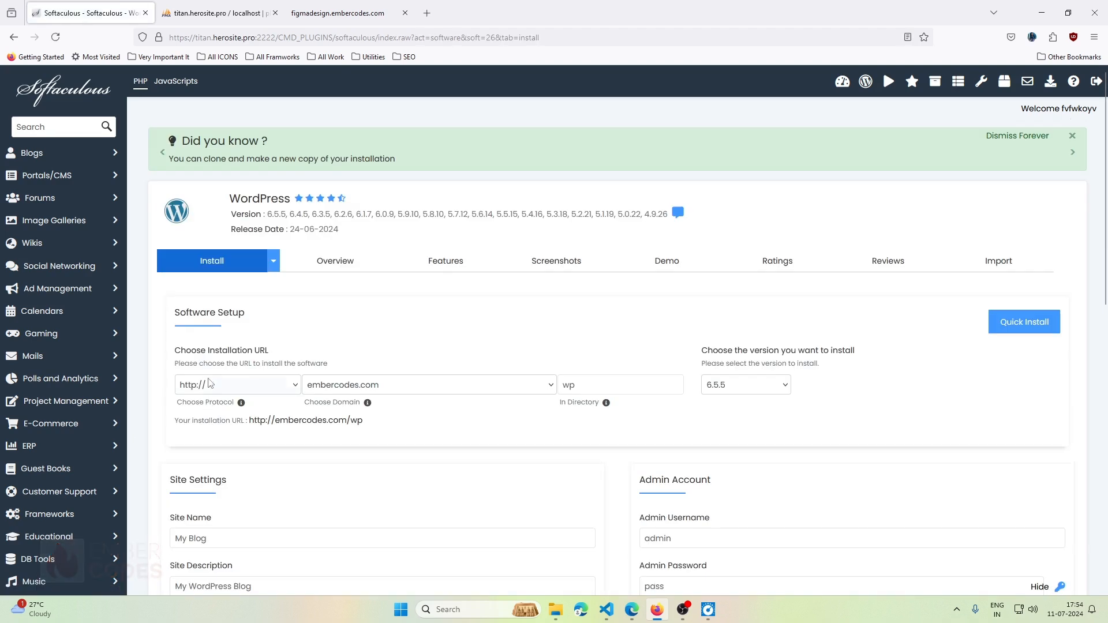
scroll(224, 311, "down", 1)
scroll(223, 311, "down", 1)
left_click(200, 267)
left_click(203, 324)
left_click(422, 270)
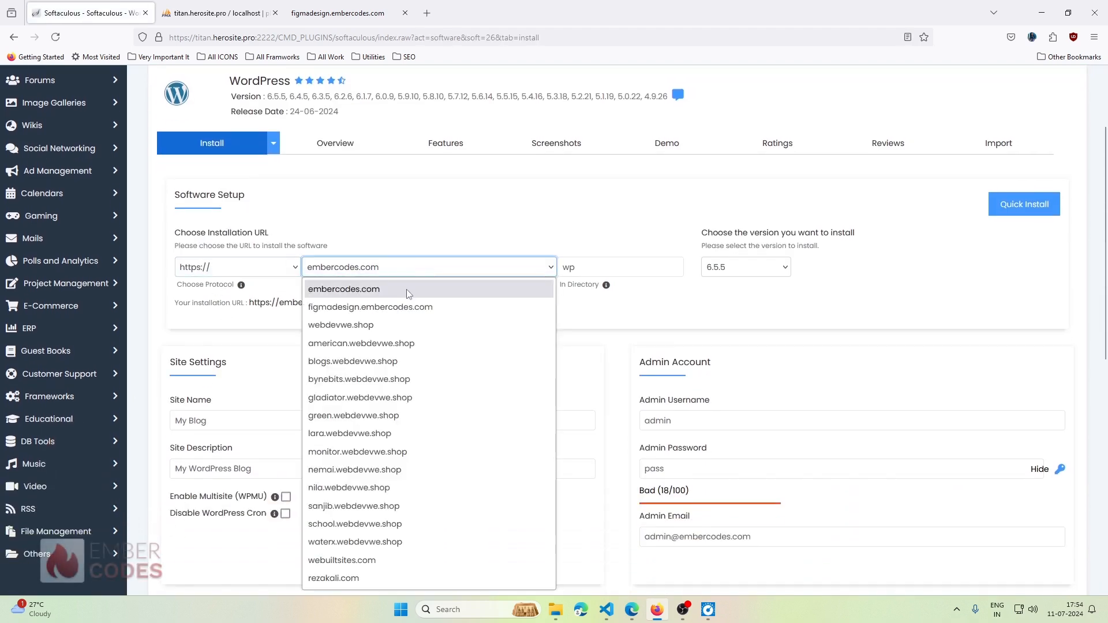
left_click(346, 307)
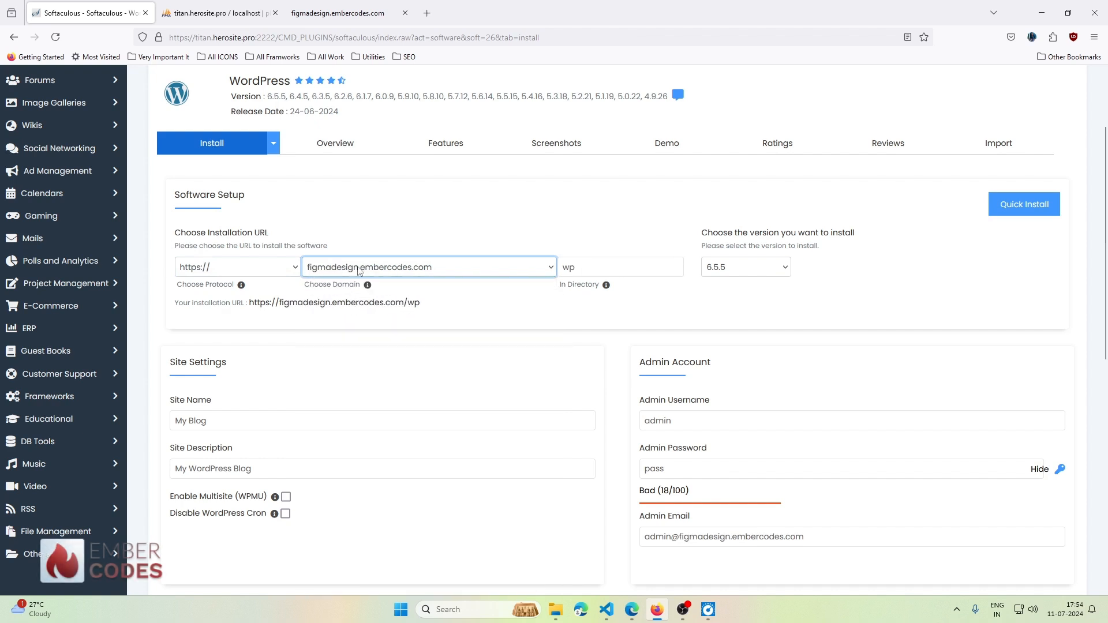
double_click(661, 273)
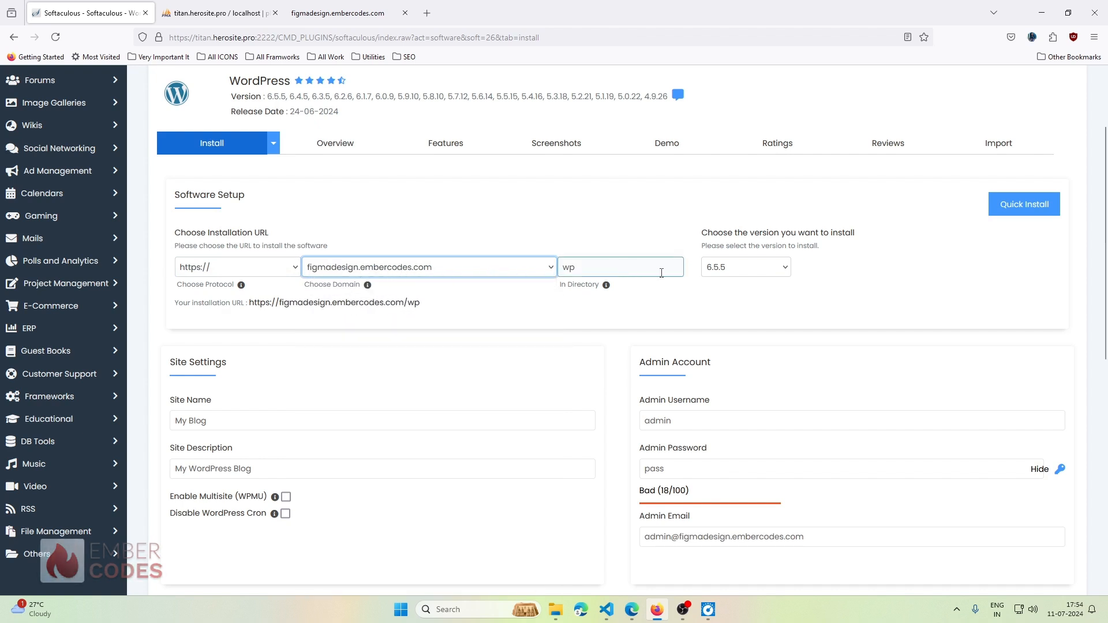
key("BackSpace")
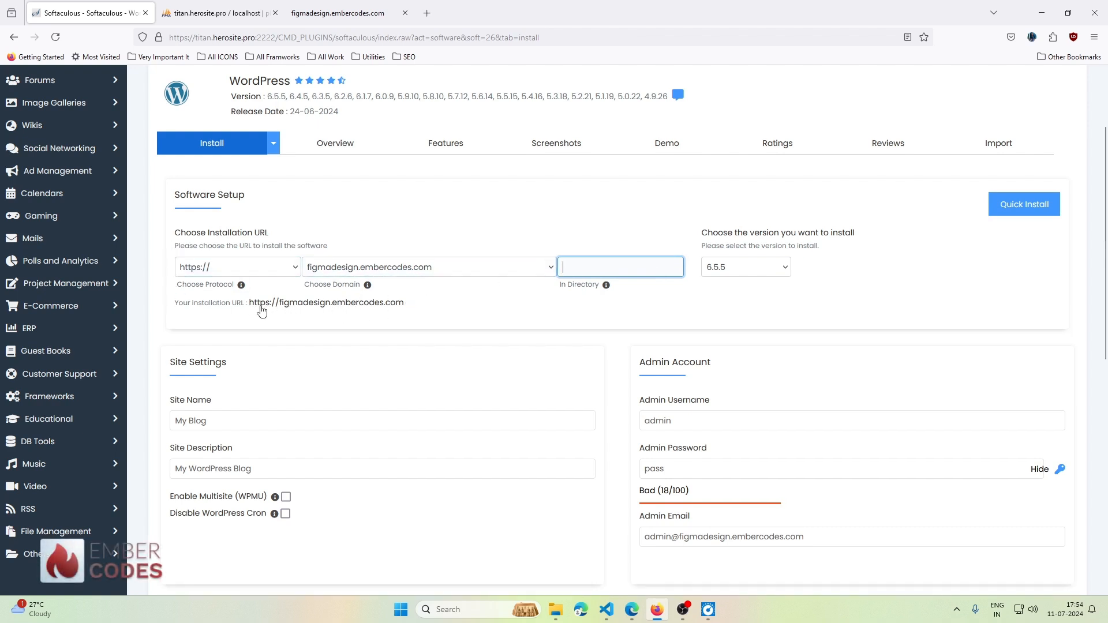
left_click(909, 300)
- Review the site name and description fields and replace the default admin password with a new one
scroll(623, 322, "down", 2)
scroll(622, 322, "up", 2)
scroll(622, 322, "down", 2)
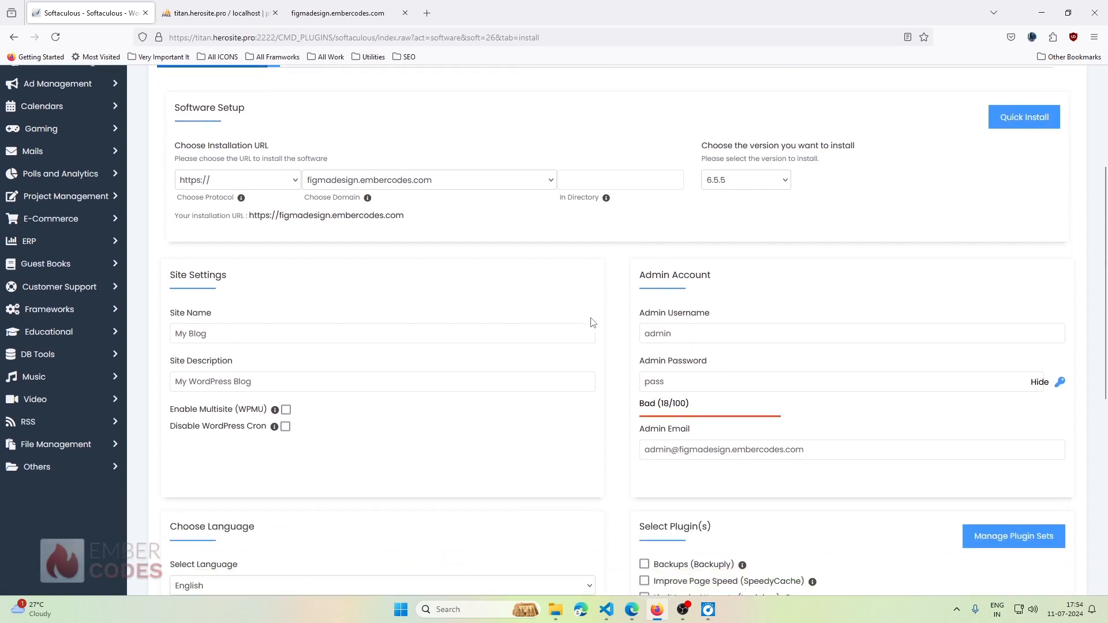
scroll(593, 323, "down", 1)
left_click(301, 305)
key("ctrl+a")
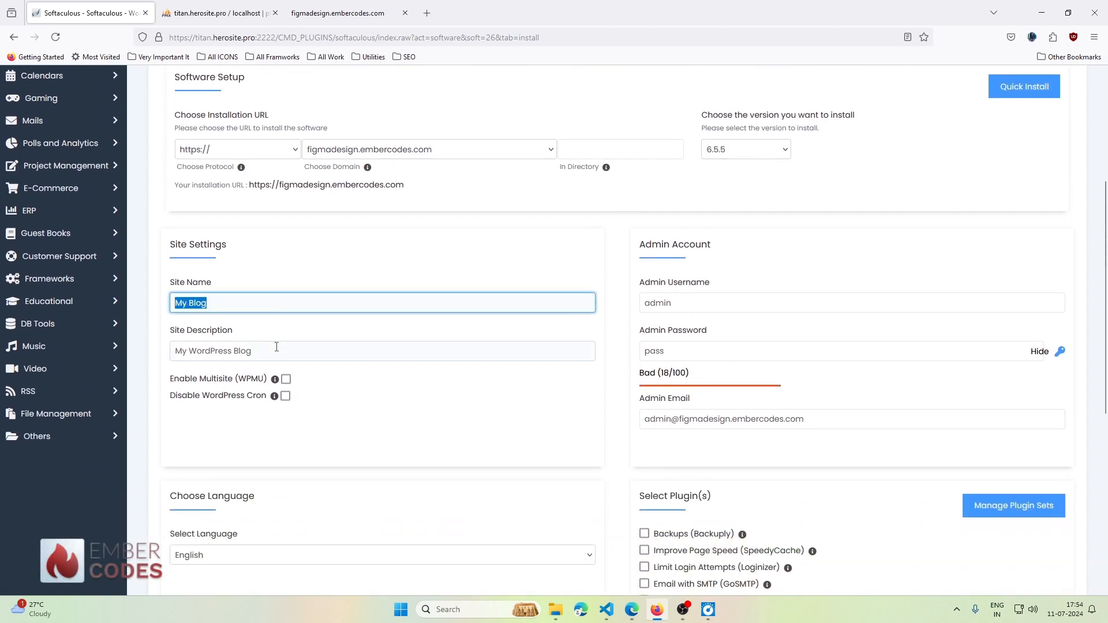
triple_click(277, 346)
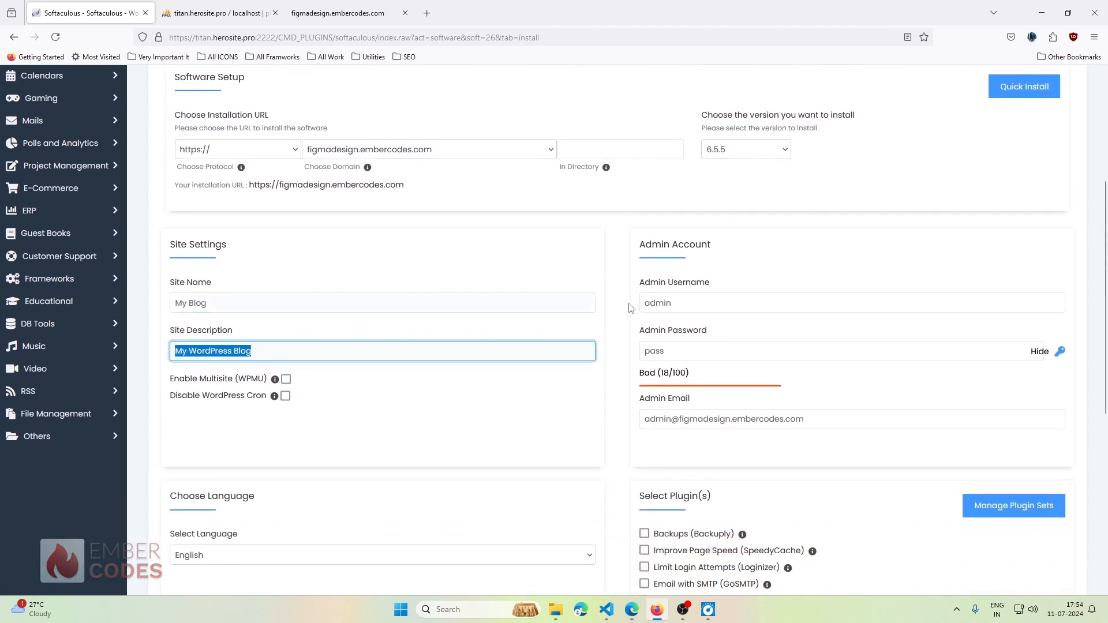
triple_click(735, 345)
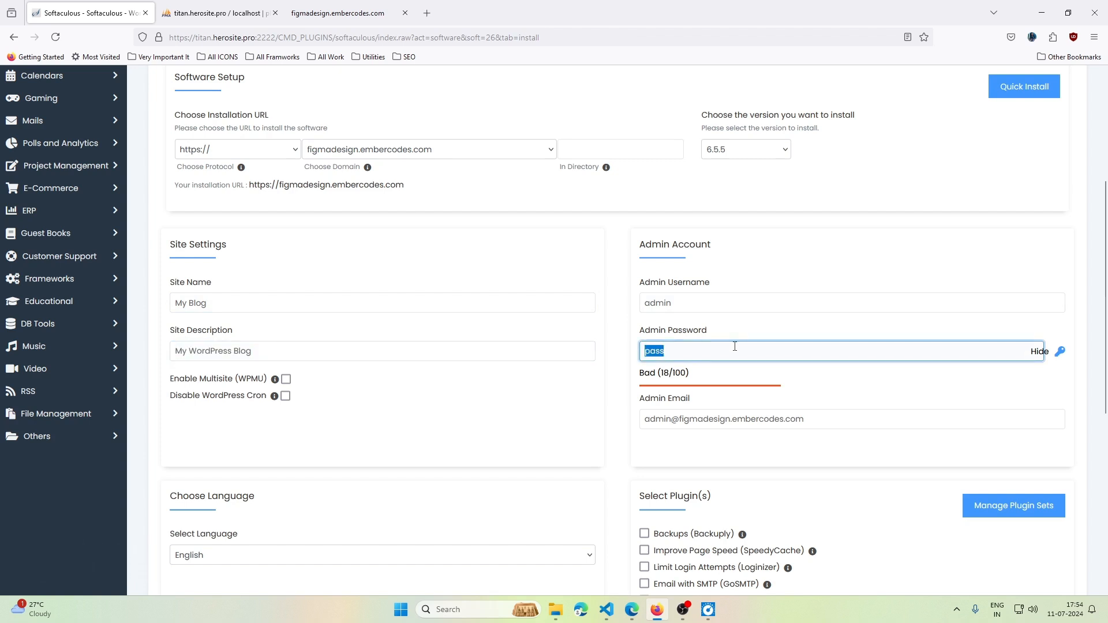
left_click(695, 348)
type("ad")
key("BackSpace")
key("BackSpace")
key("BackSpace")
key("BackSpace")
key("BackSpace")
key("BackSpace")
type("admi")
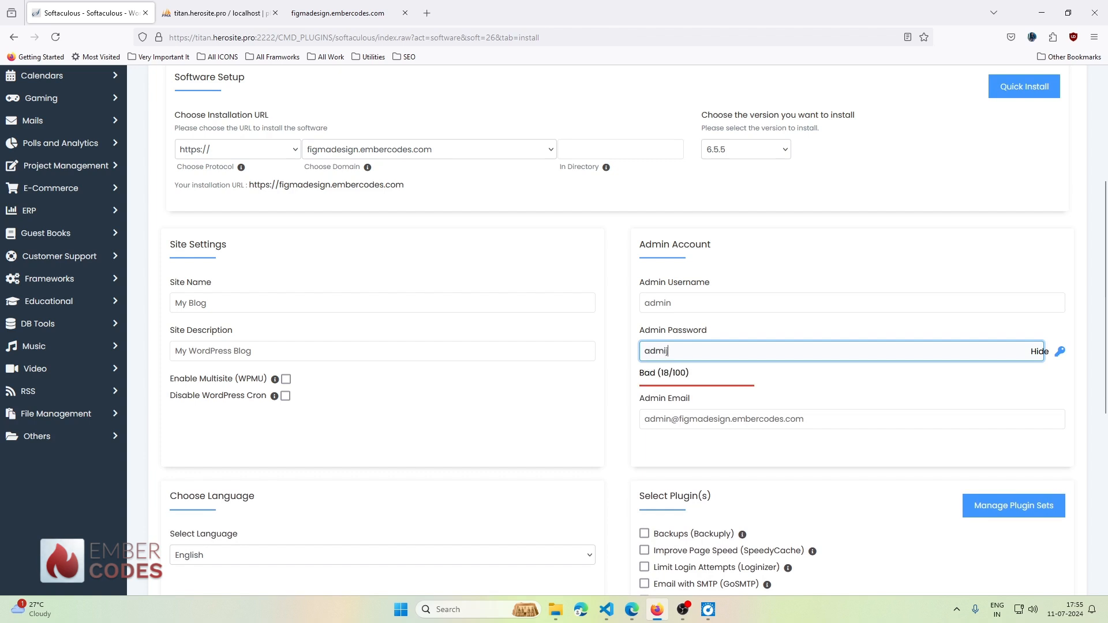
type("n")
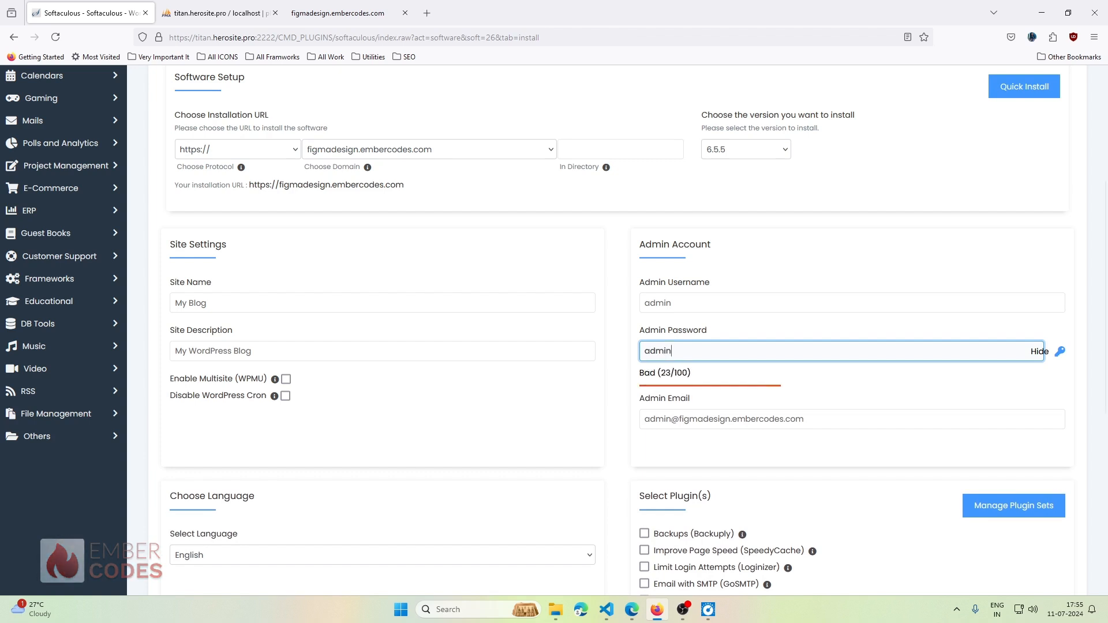
- Clear the default admin e-mail and launch the WordPress installation
scroll(577, 369, "down", 2)
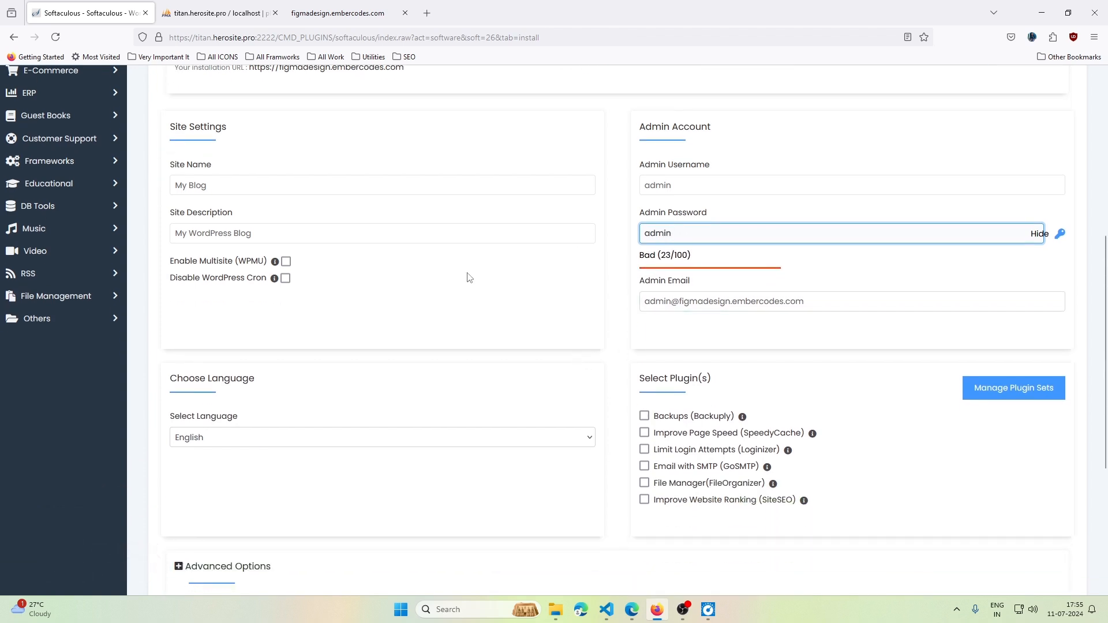
triple_click(857, 302)
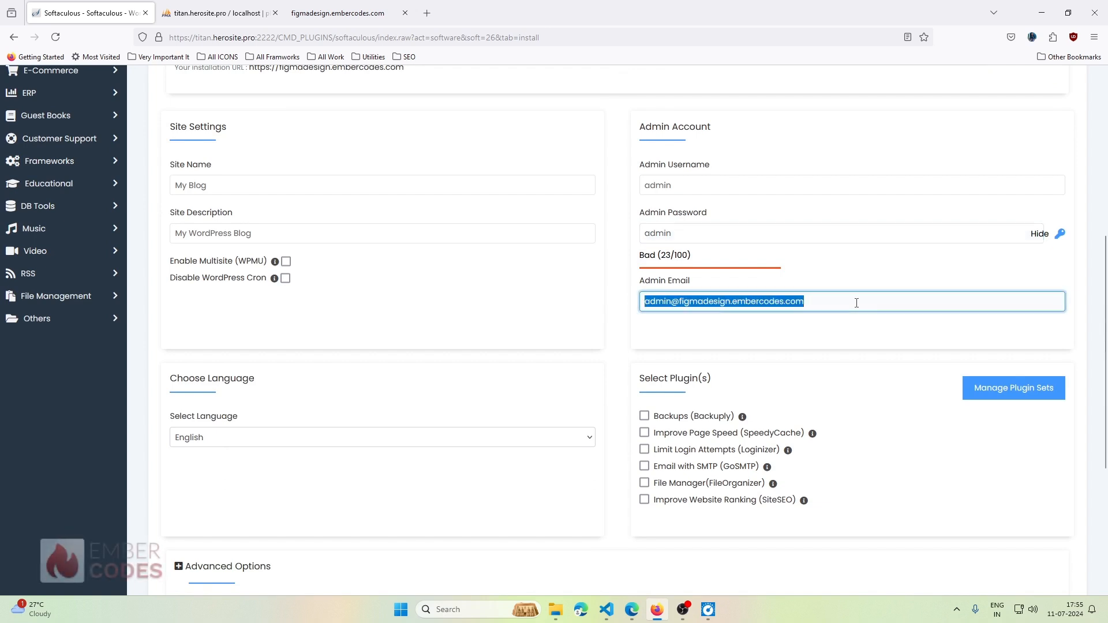
key("BackSpace")
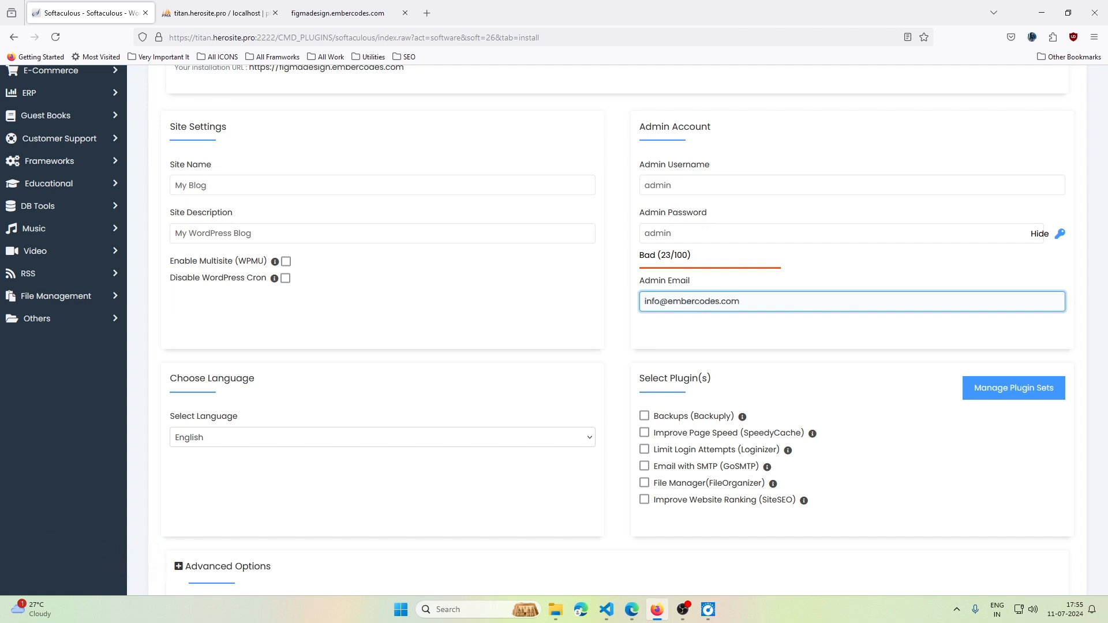
scroll(456, 303, "down", 3)
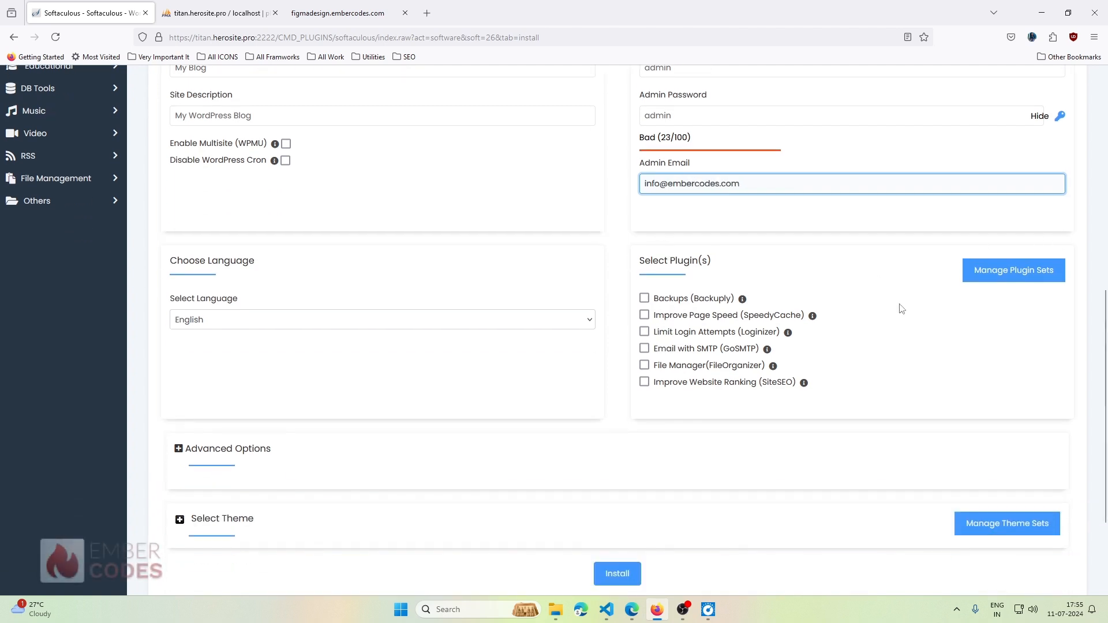
scroll(456, 303, "down", 1)
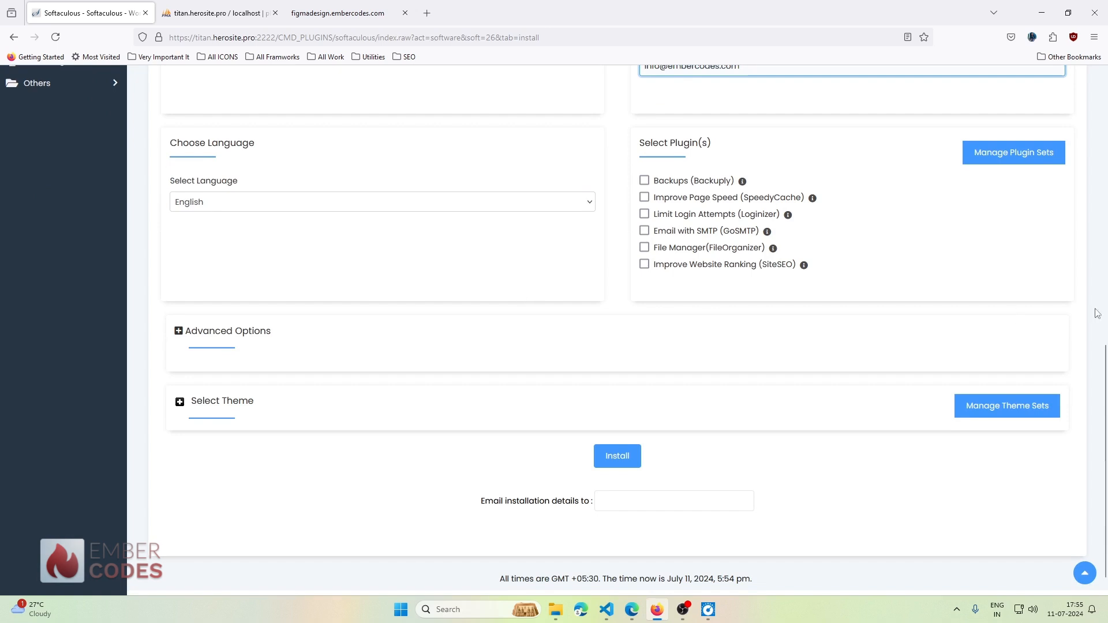
left_click(623, 456)
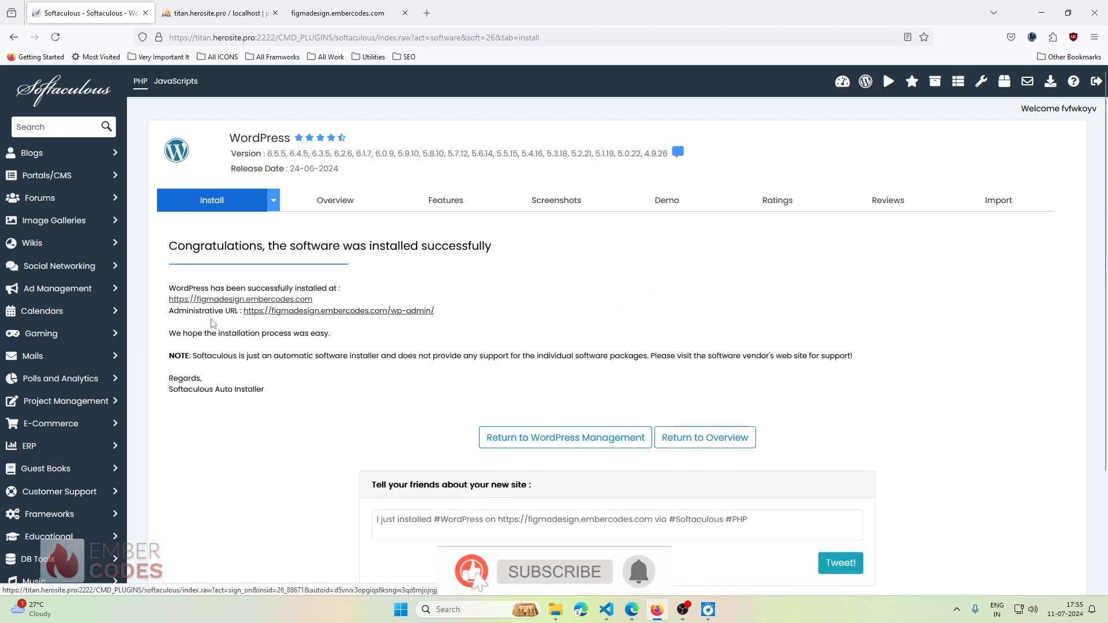
- Reload figmadesign.embercodes.com to confirm it now serves a WordPress front page
left_click(336, 7)
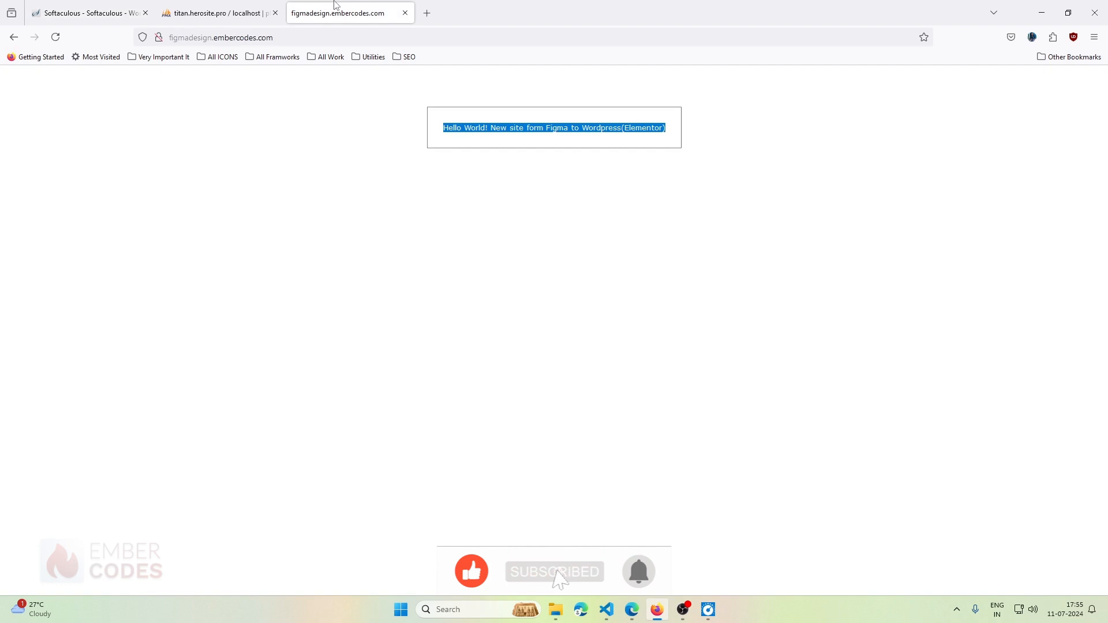
left_click(55, 37)
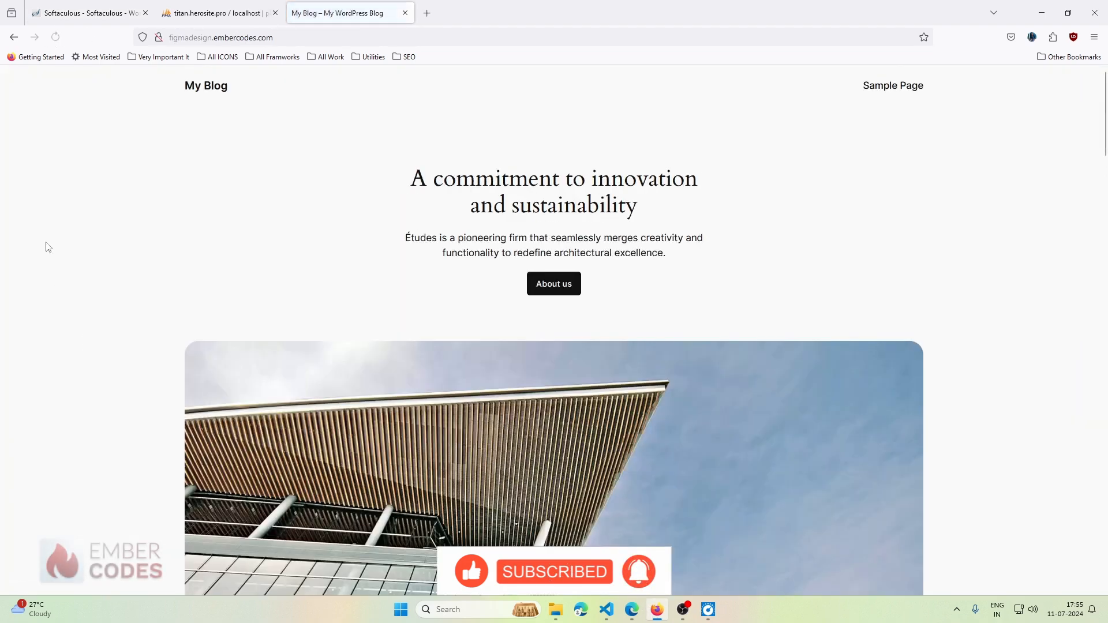
scroll(529, 346, "down", 5)
scroll(528, 346, "down", 7)
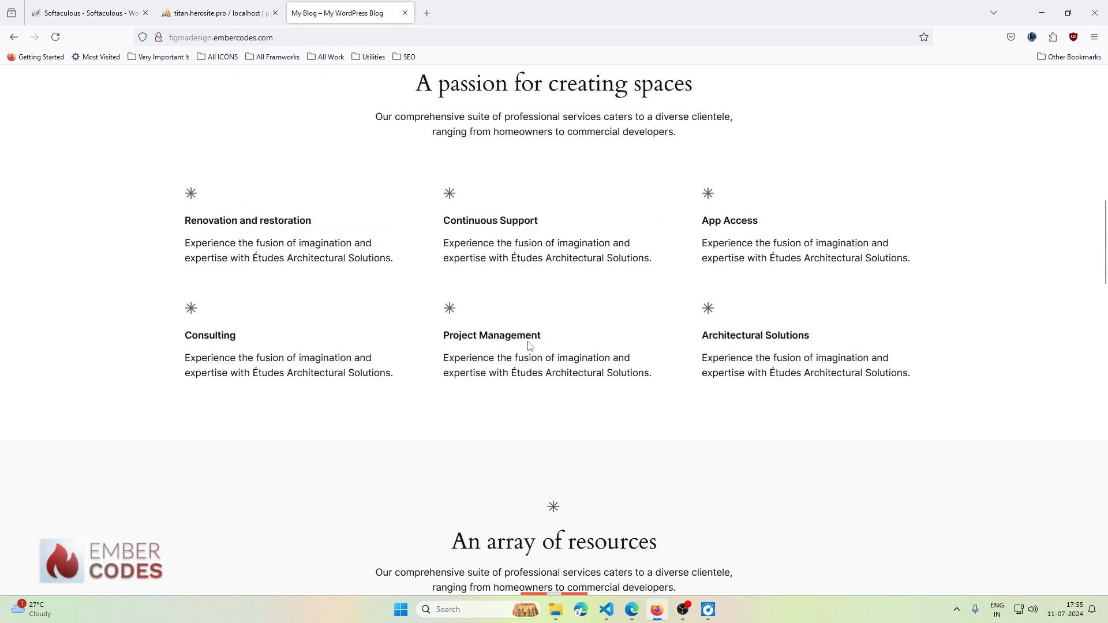
scroll(526, 346, "up", 15)
- Try the /admin path, which returns 404, then load /wp-admin instead
left_click(349, 37)
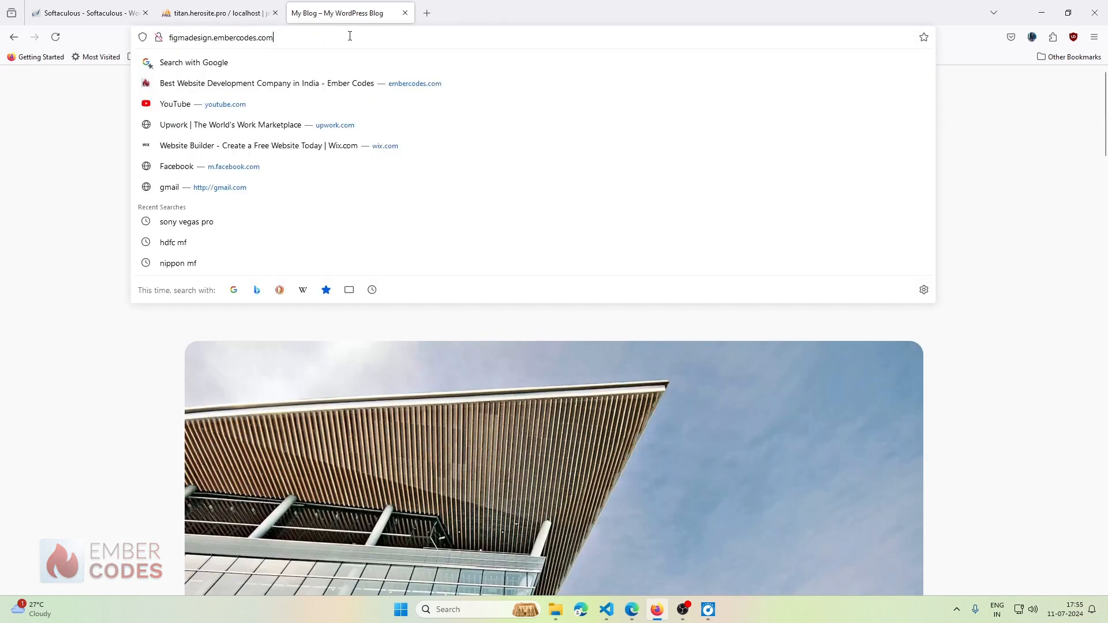
type("/admin")
key("Return")
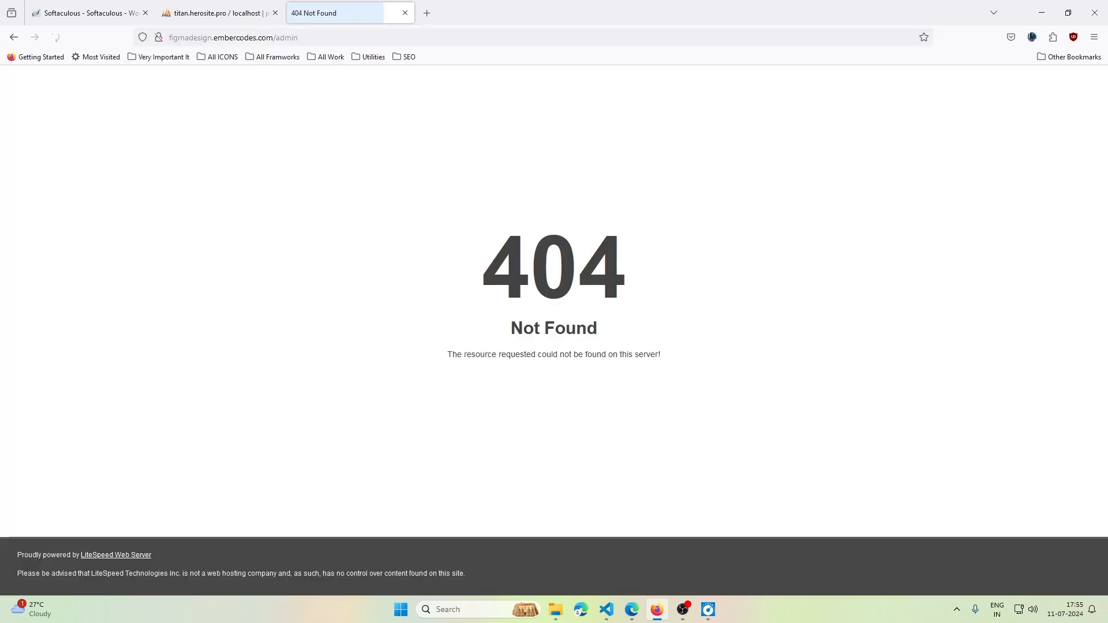
double_click(312, 42)
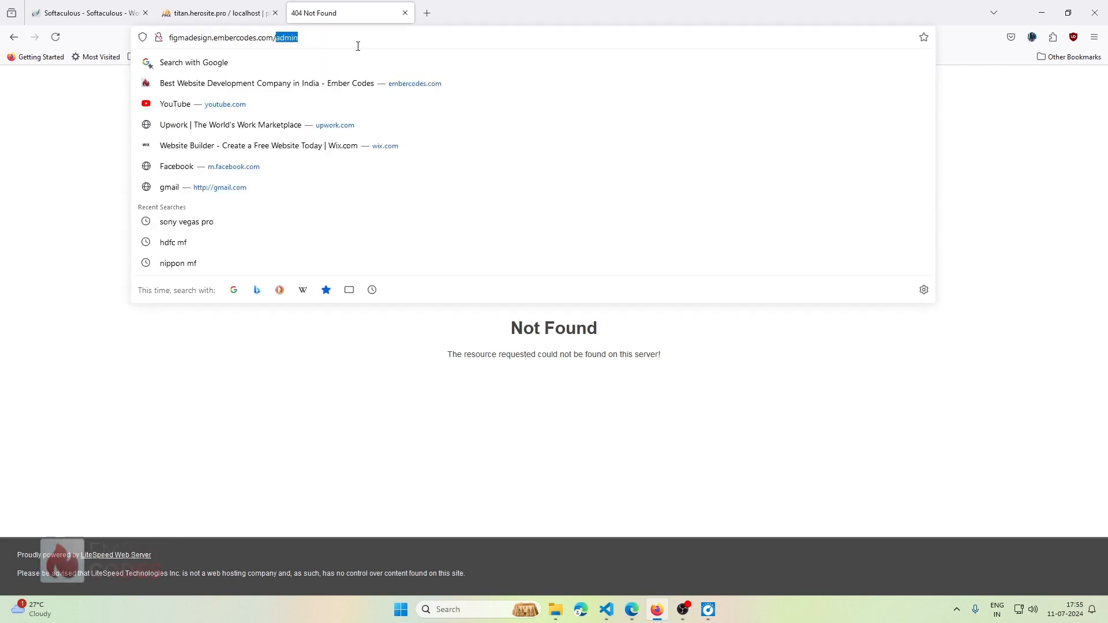
type("wp-admin")
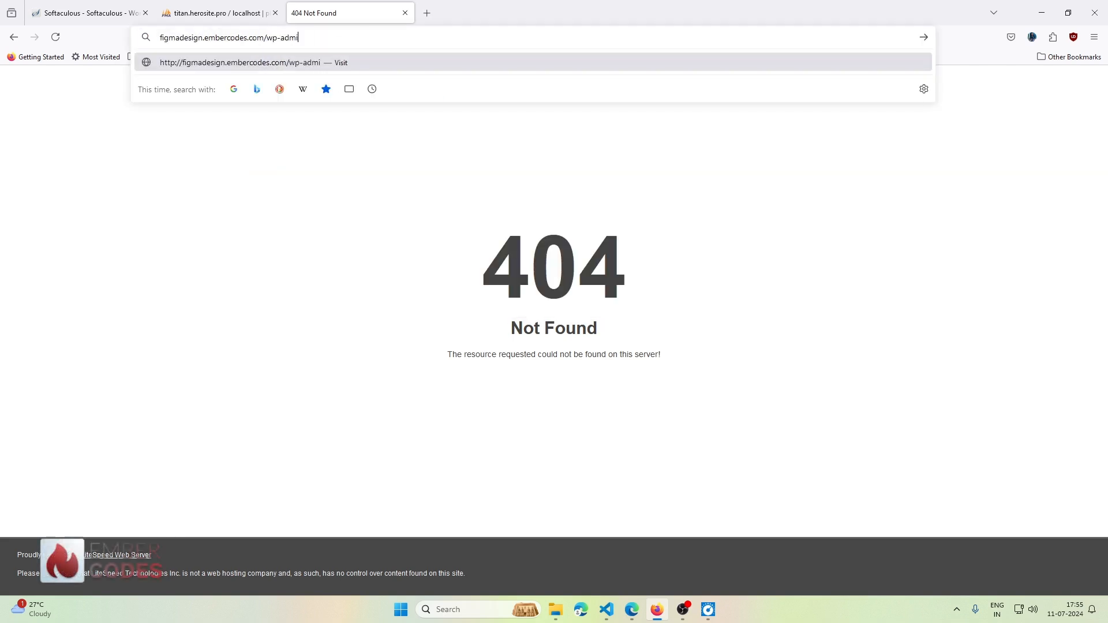
key("Return")
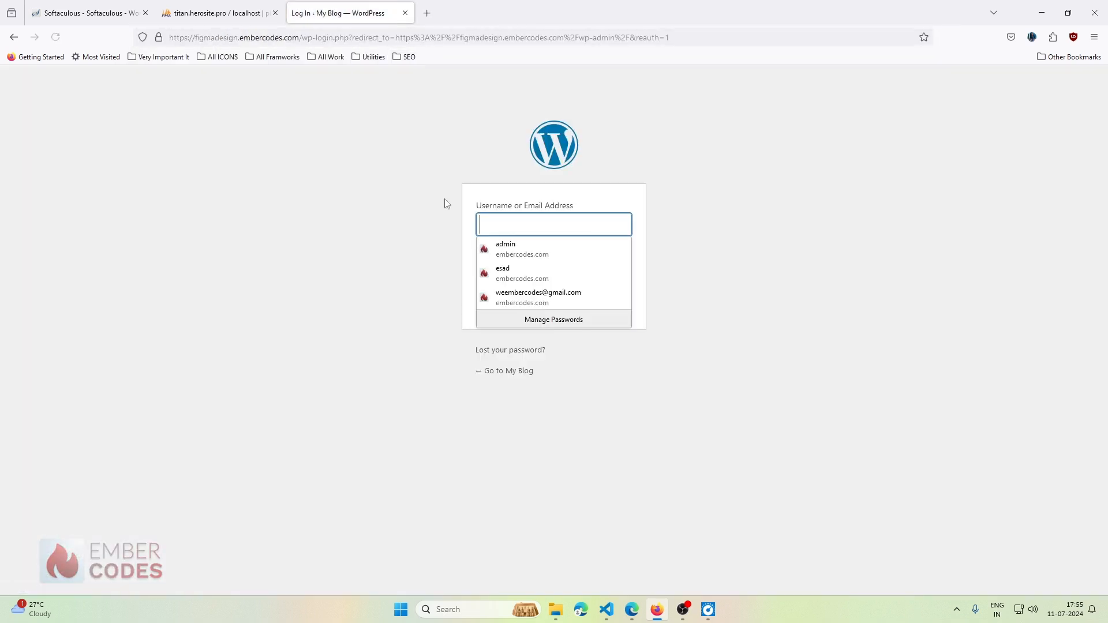
- Log in to WordPress with the saved username, a re-entered password and Remember Me ticked
left_click(518, 251)
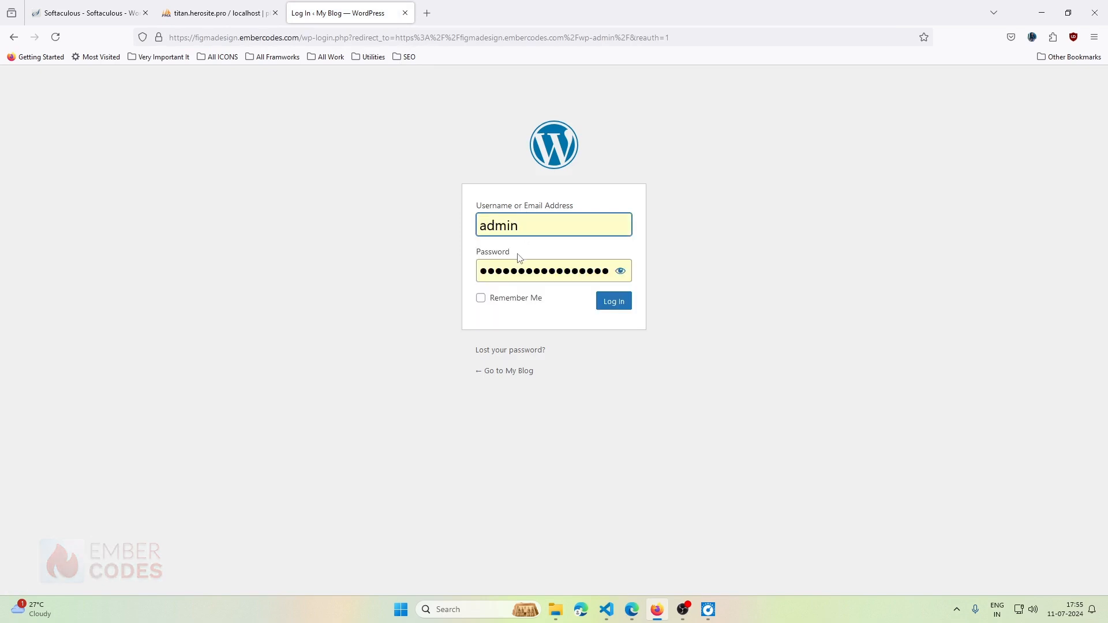
double_click(575, 273)
type("•")
key("BackSpace")
type("•••")
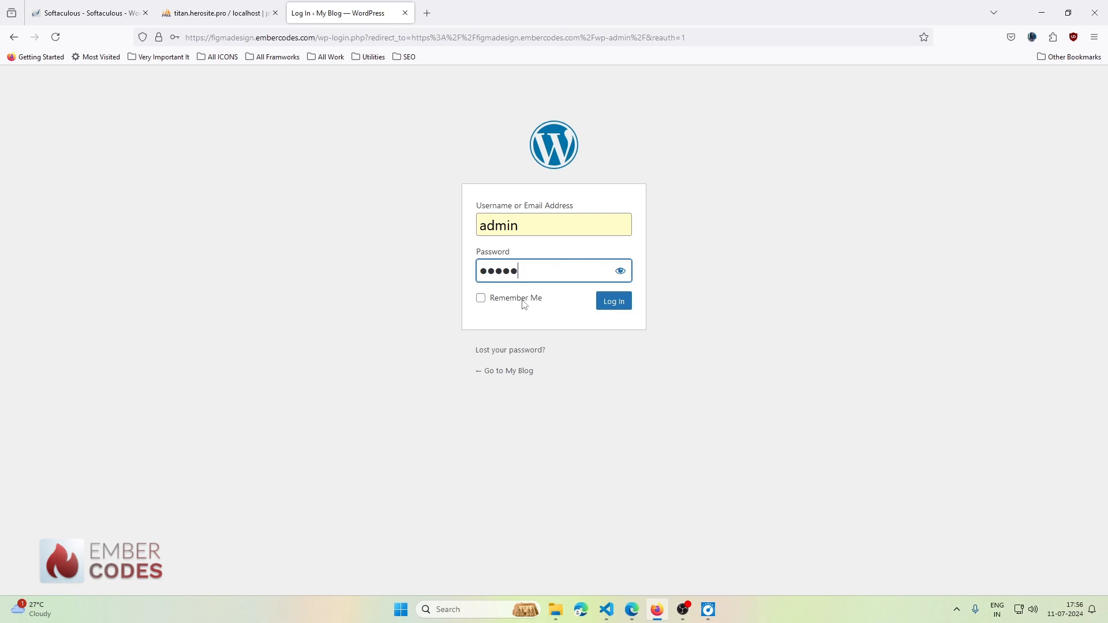
left_click(620, 271)
left_click(620, 270)
left_click(522, 298)
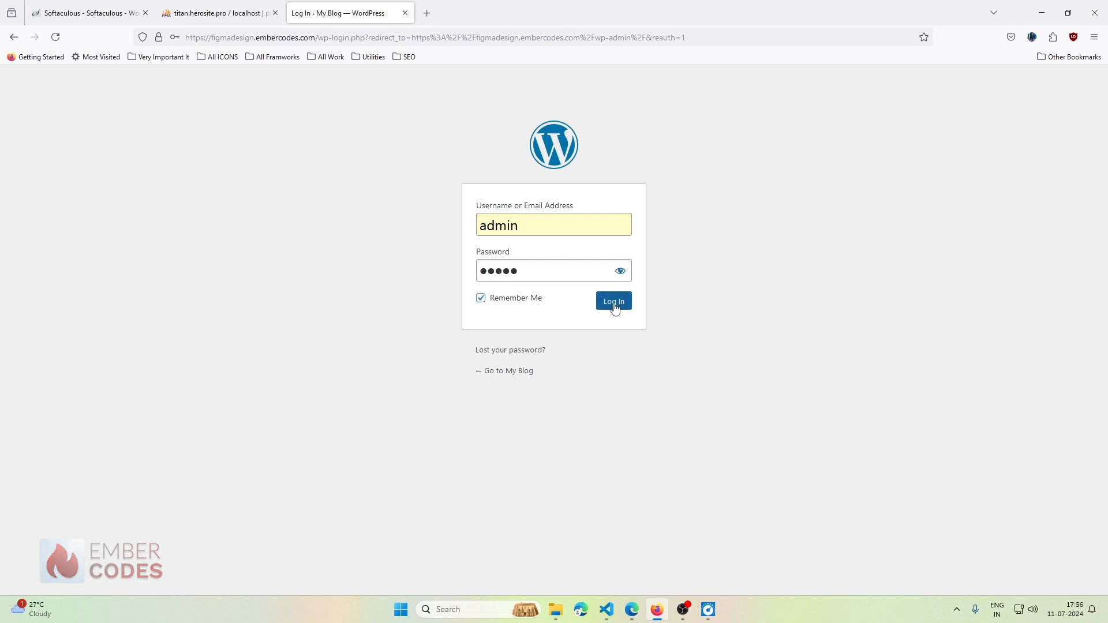
left_click(614, 302)
- Save the login password in Firefox and go back to the Softaculous success page
left_click(298, 176)
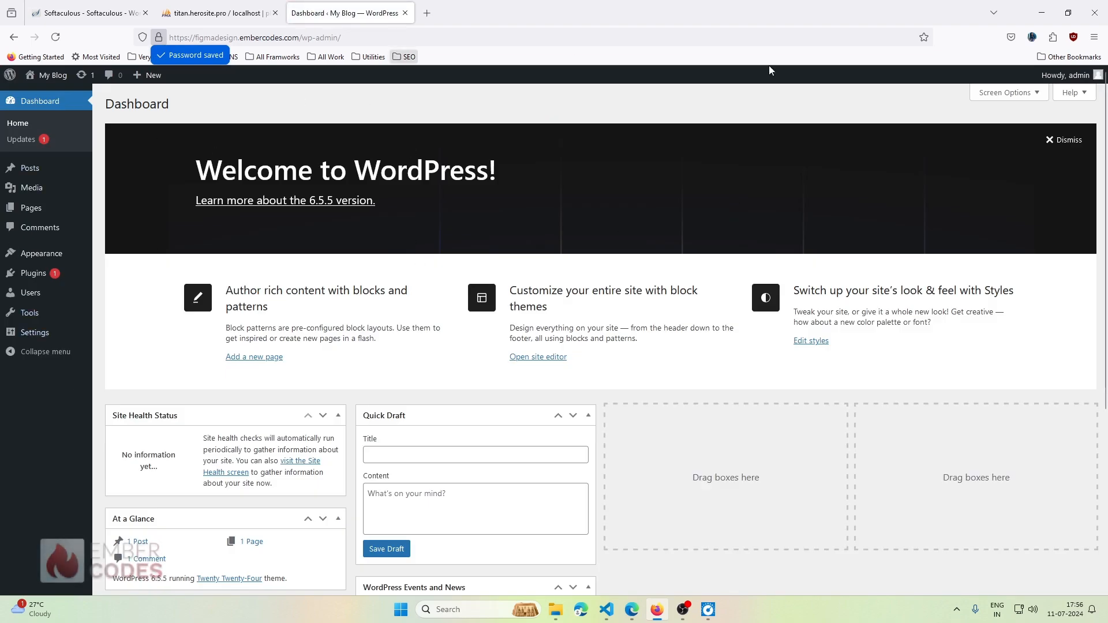
scroll(497, 297, "down", 5)
scroll(497, 298, "up", 5)
scroll(497, 291, "down", 5)
scroll(497, 286, "up", 5)
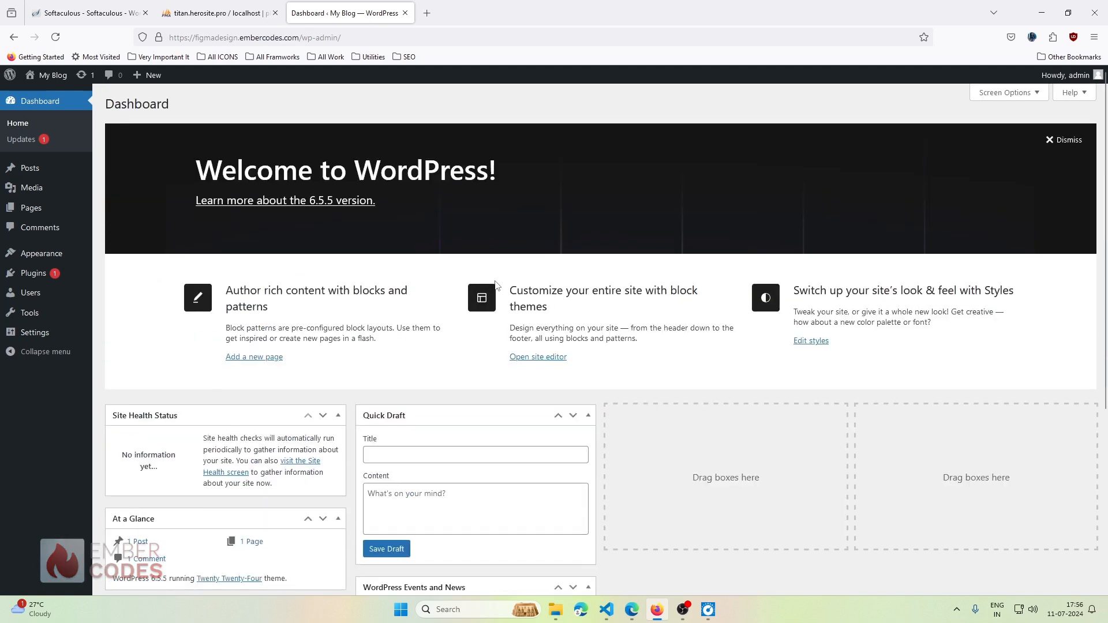
left_click(52, 17)
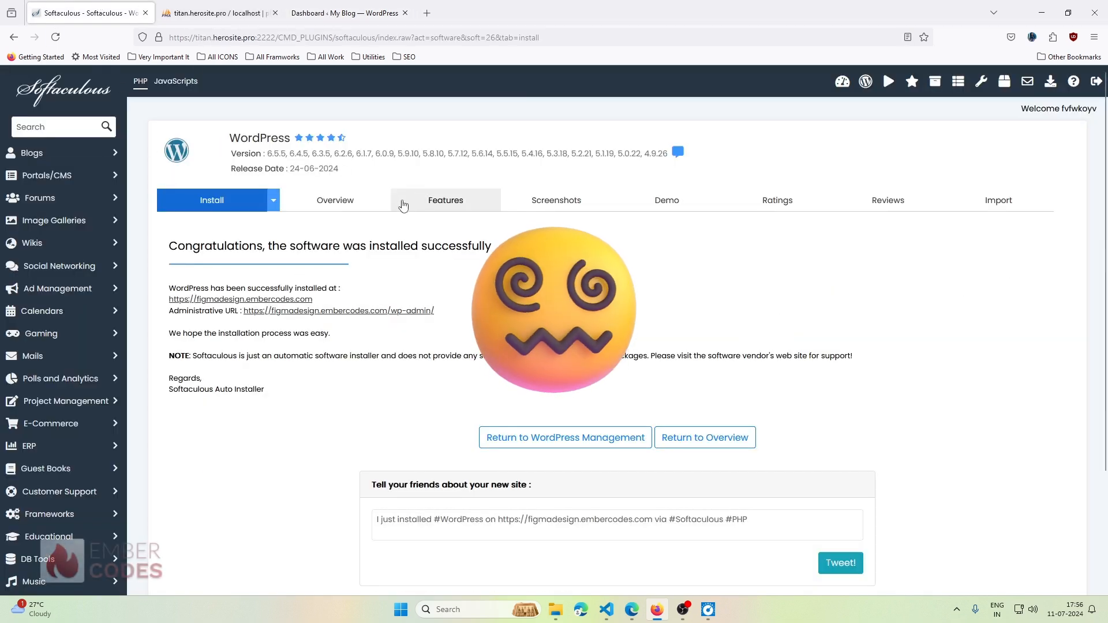
scroll(384, 214, "down", 5)
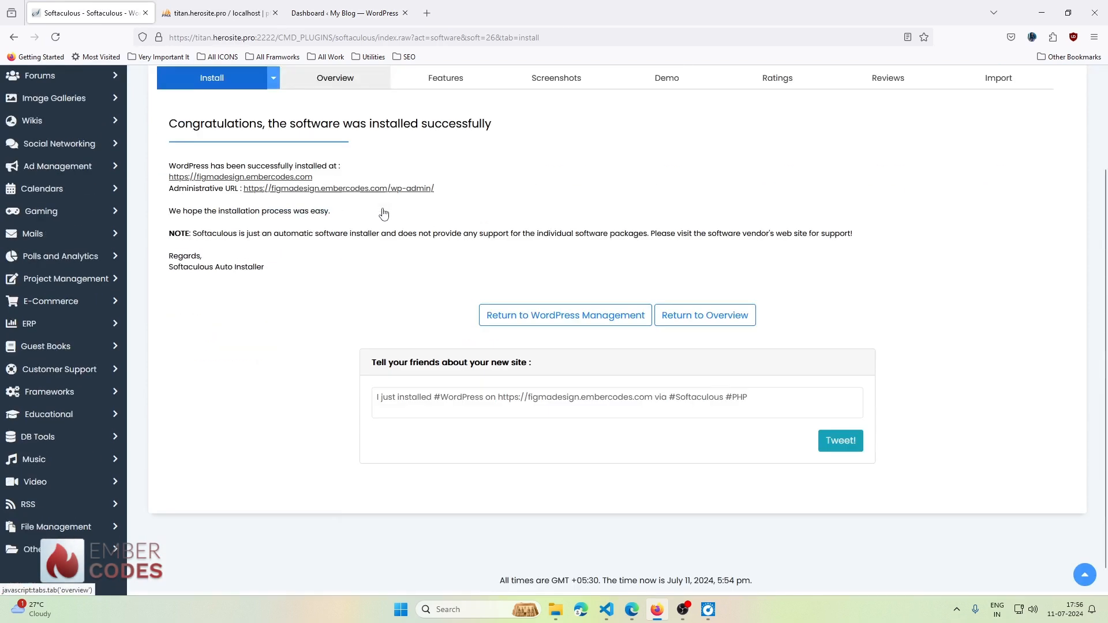
scroll(384, 214, "up", 5)
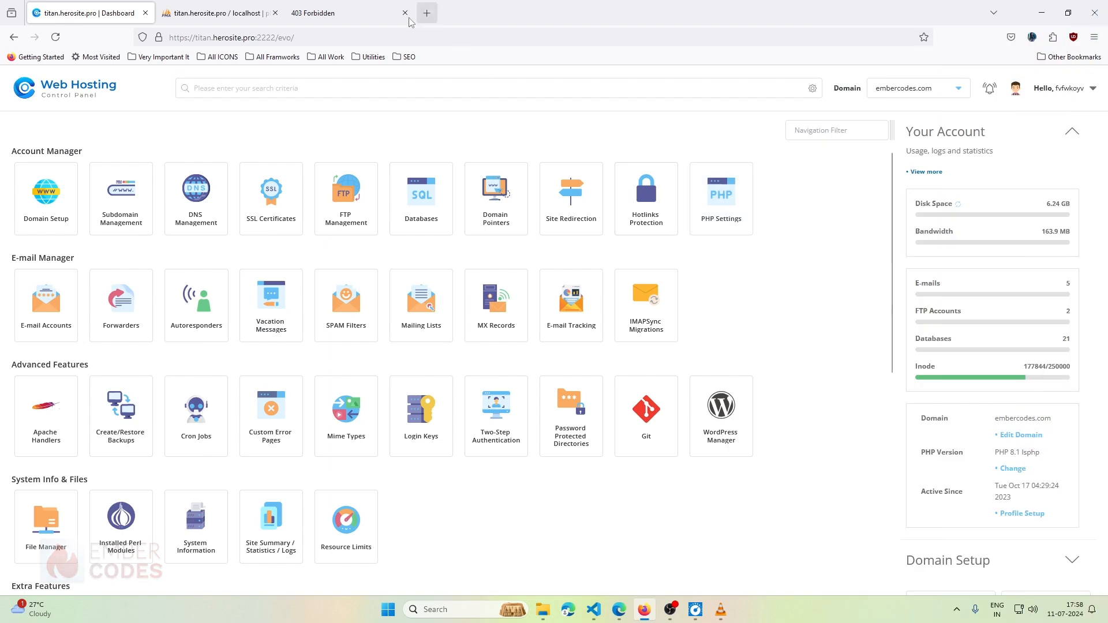
- Check the site's 403 Forbidden page, then return to the control panel dashboard
left_click(320, 13)
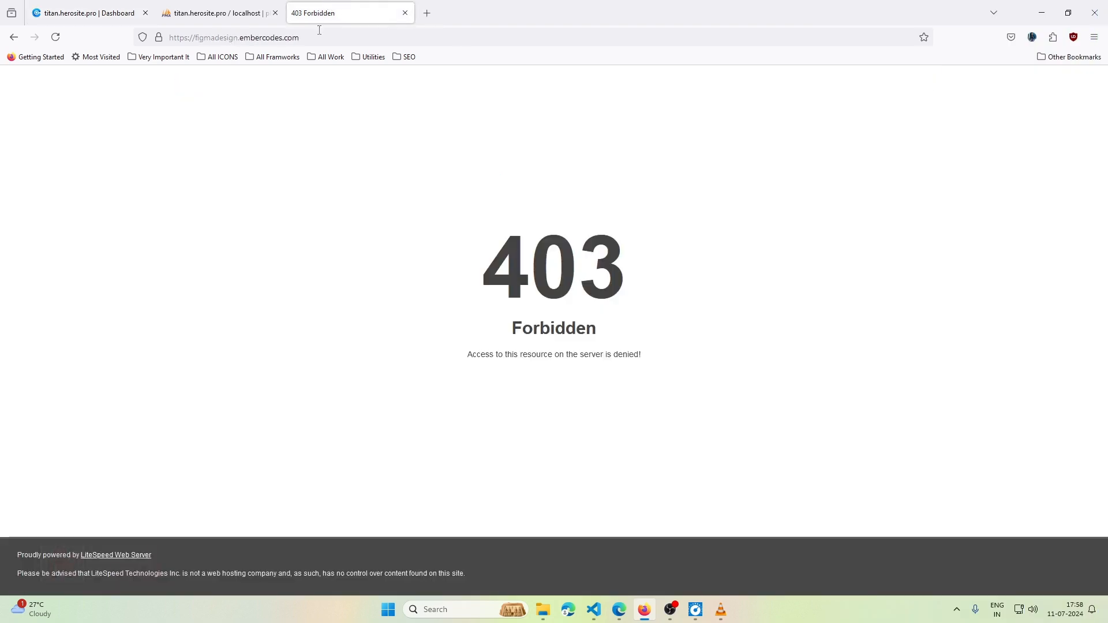
left_click(319, 35)
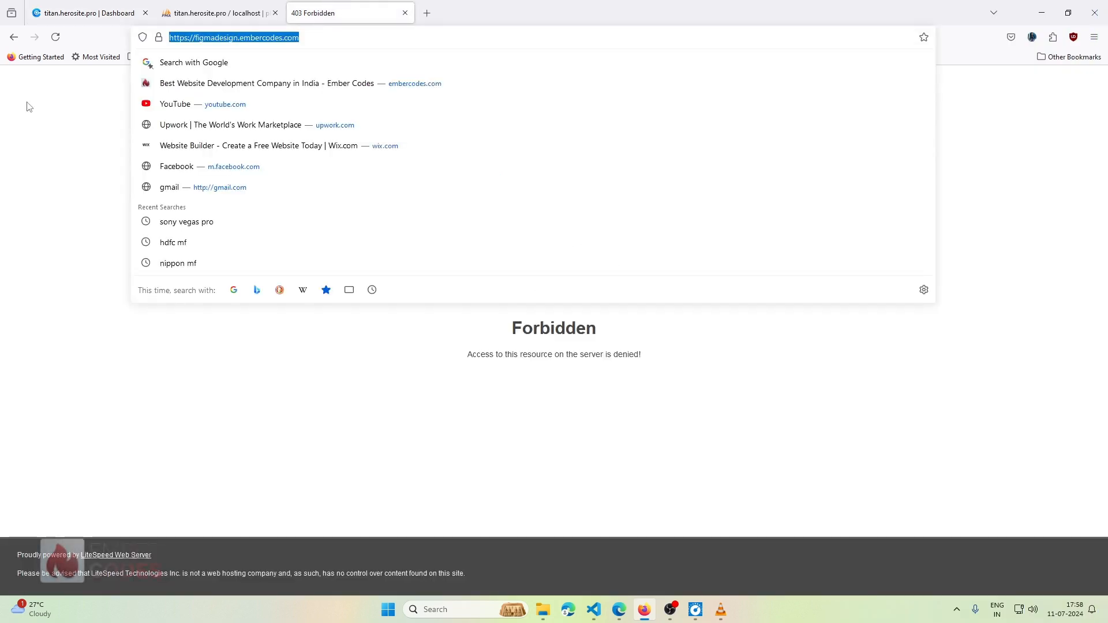
left_click(22, 154)
left_click(64, 12)
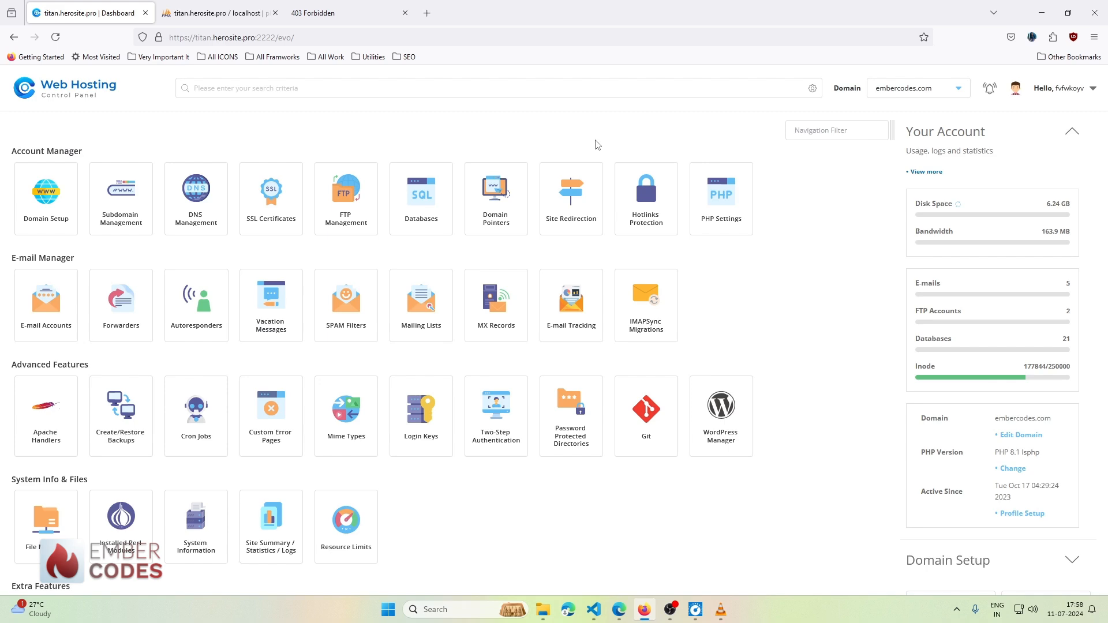
- Download wordpress-6.5.5.zip from wordpress.org in a new tab, then open the control panel's File Manager
left_click(427, 13)
type("w")
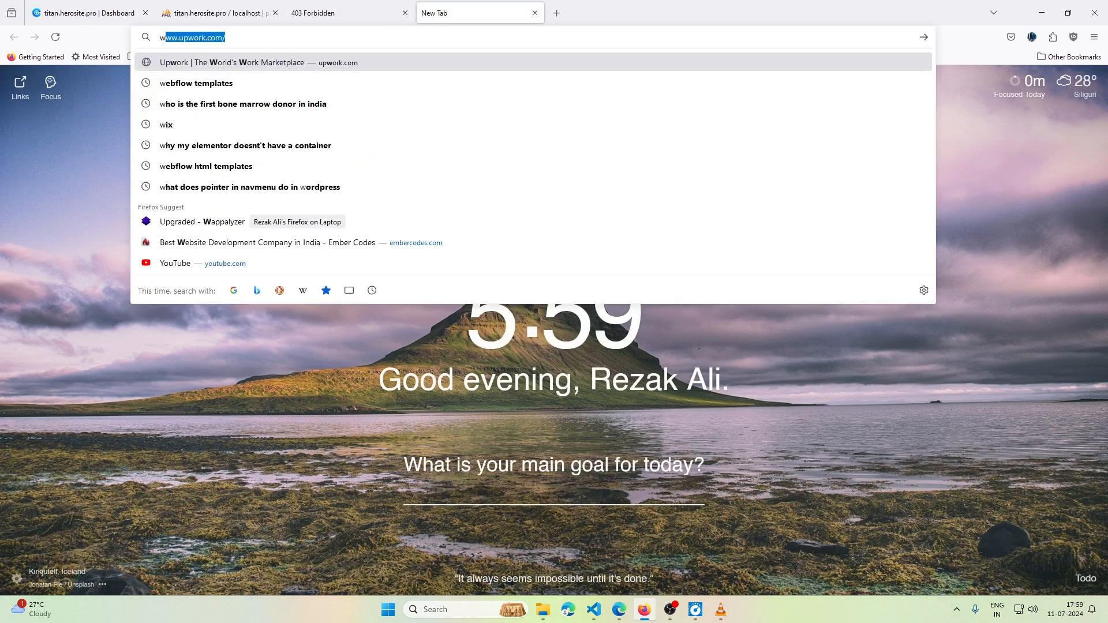
type("ord")
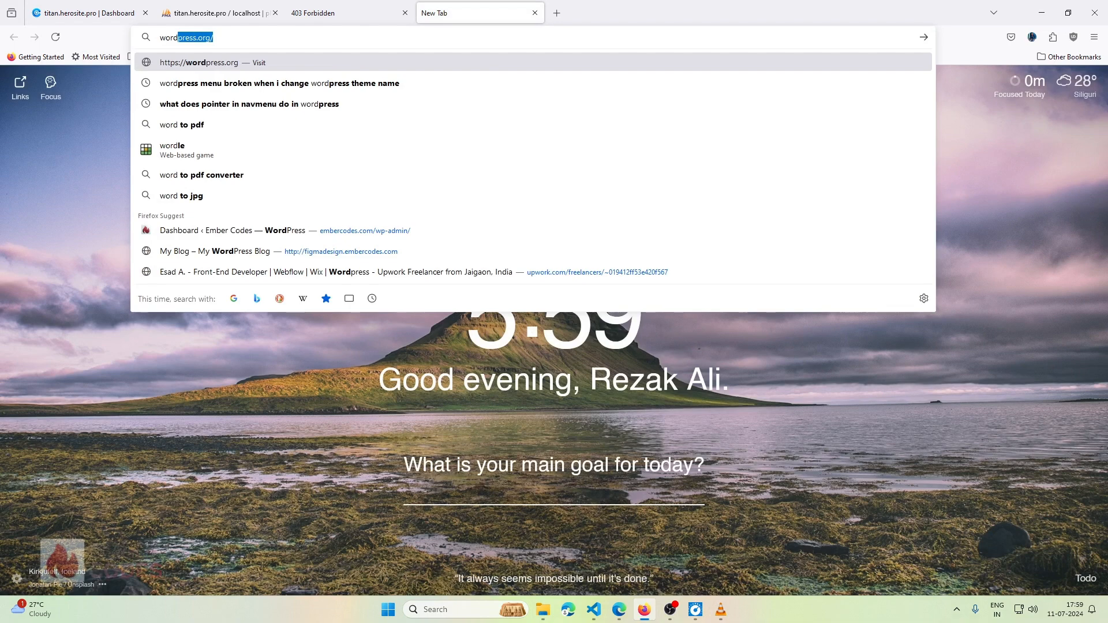
key("Return")
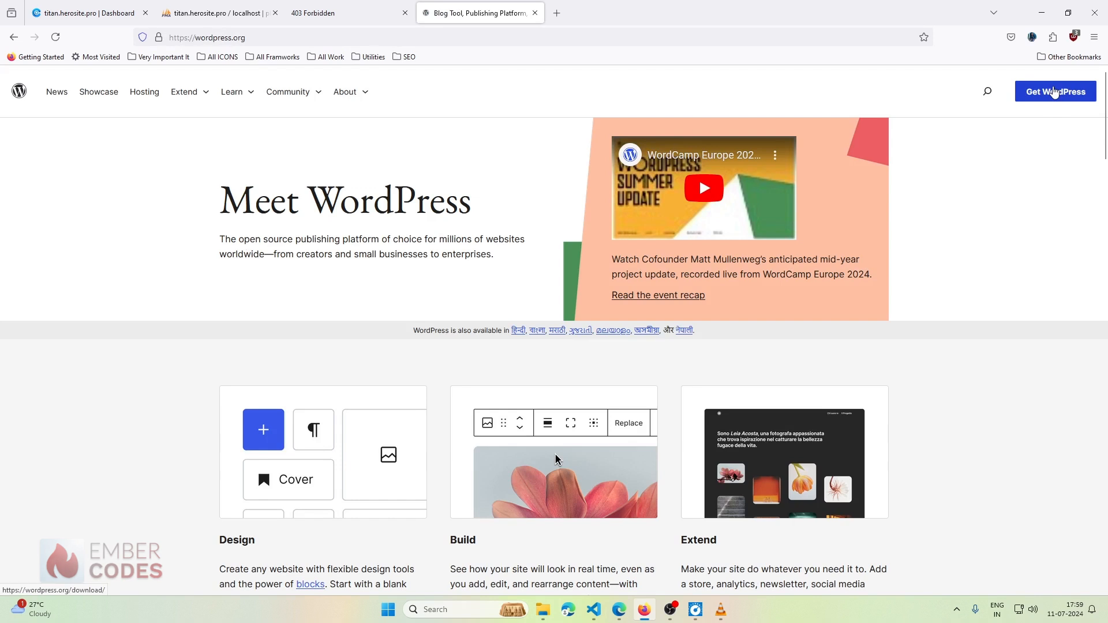
left_click(1047, 95)
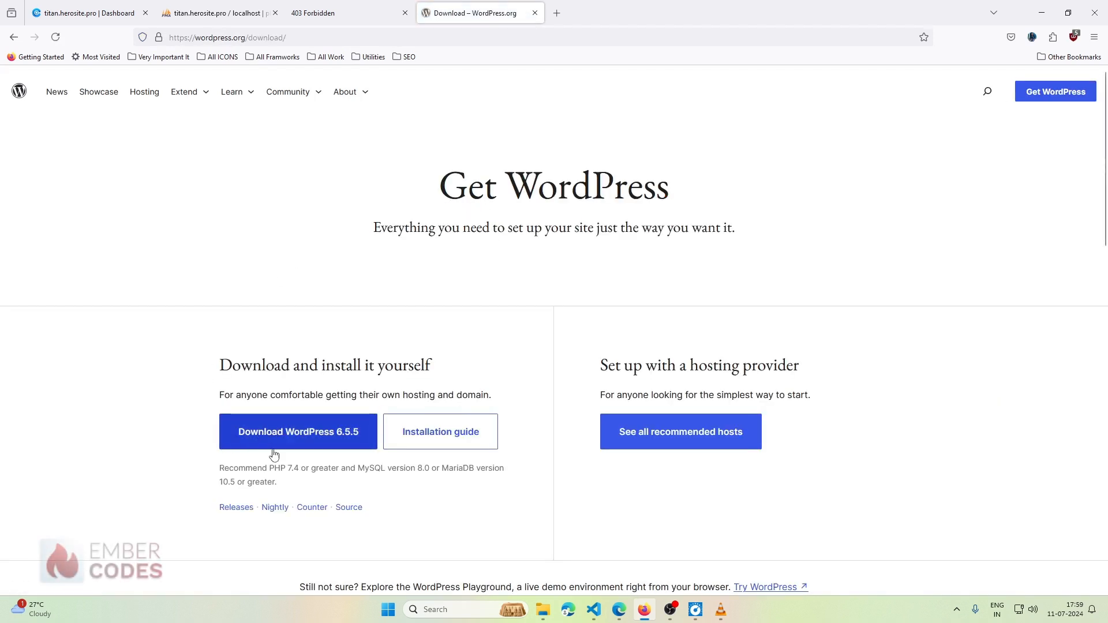
left_click(280, 446)
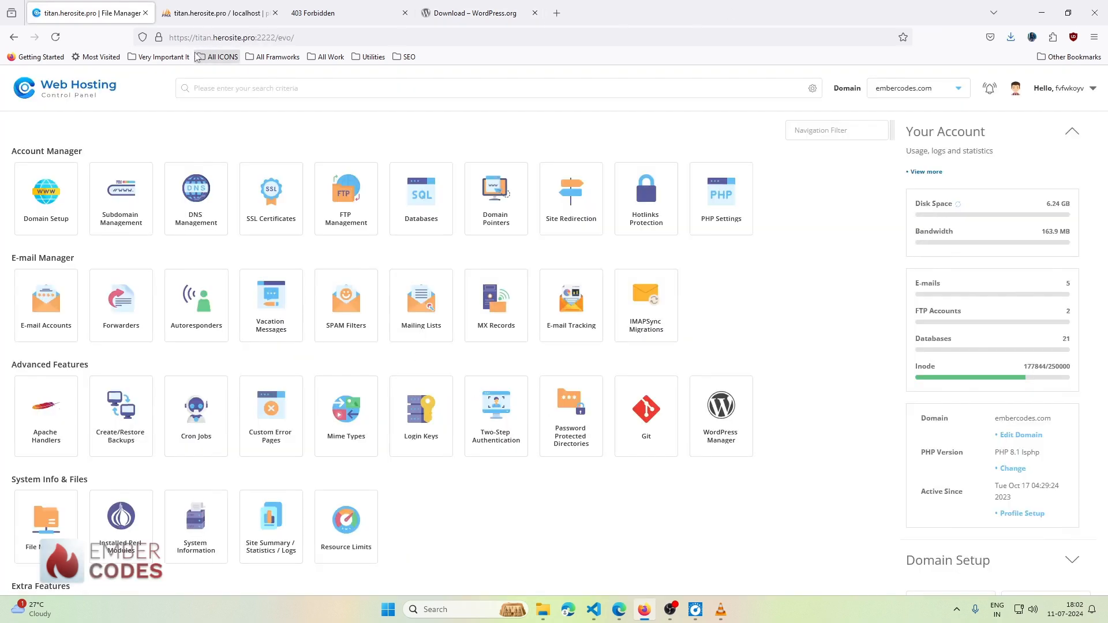
left_click(1010, 36)
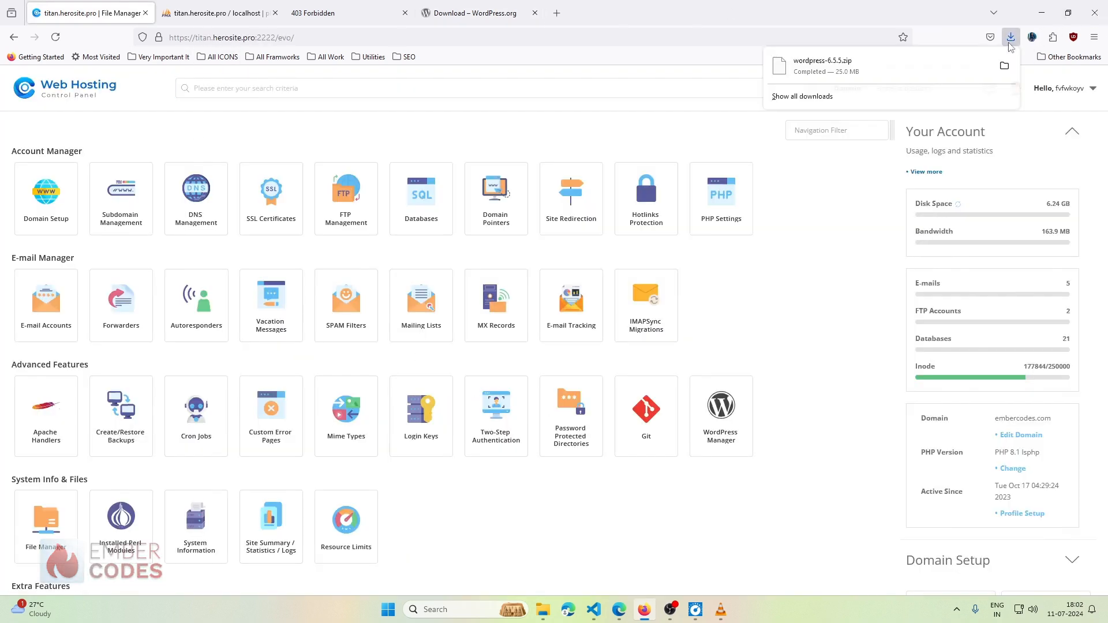
left_click(1010, 37)
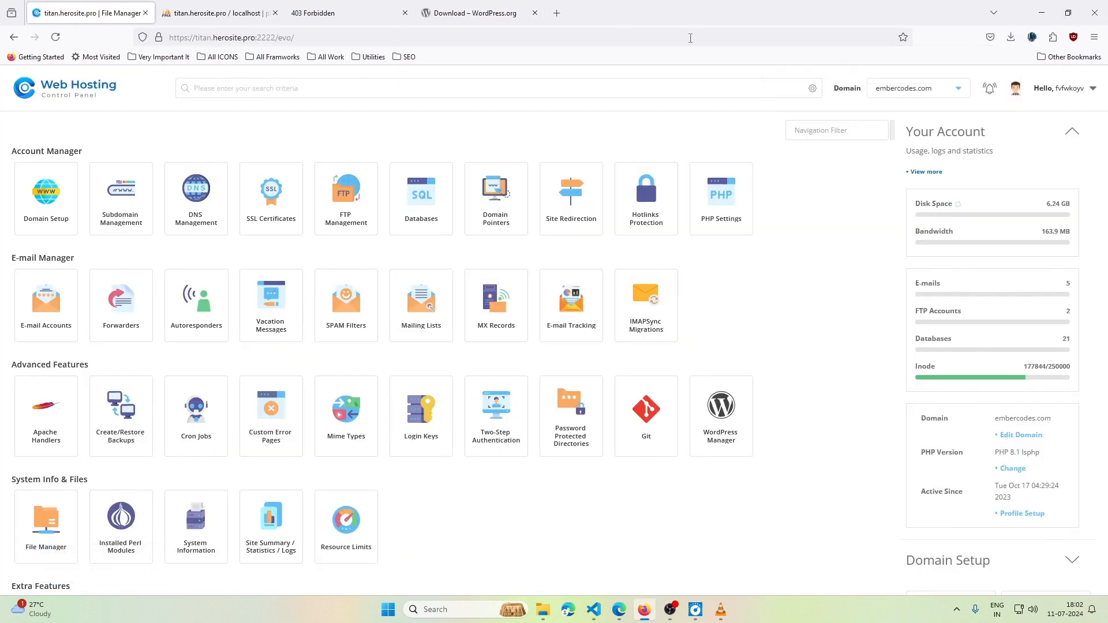
left_click(479, 13)
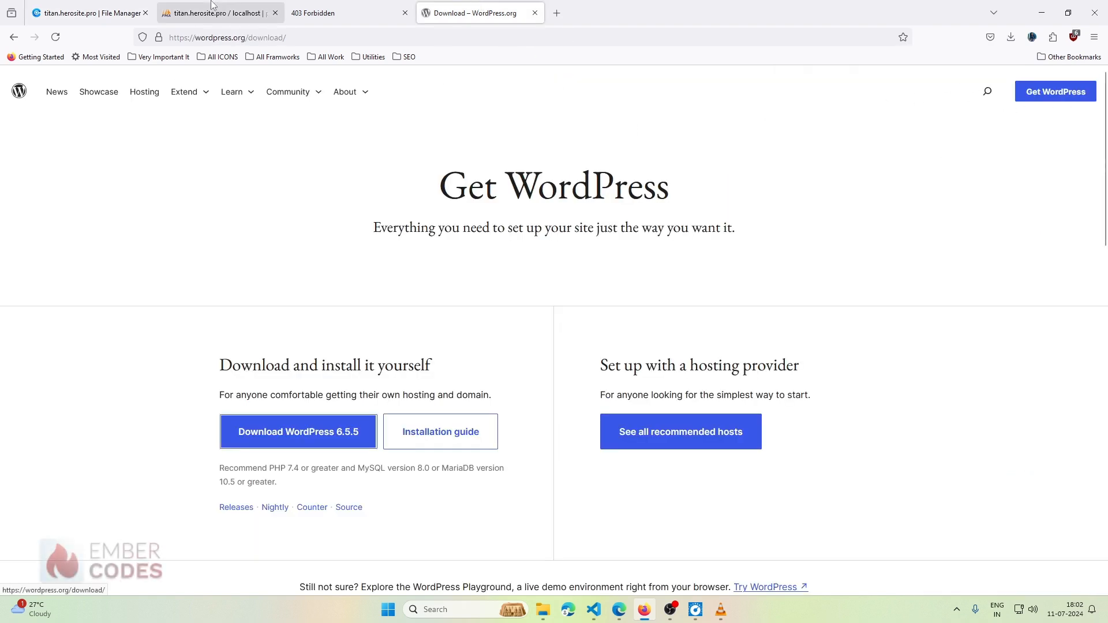
left_click(86, 12)
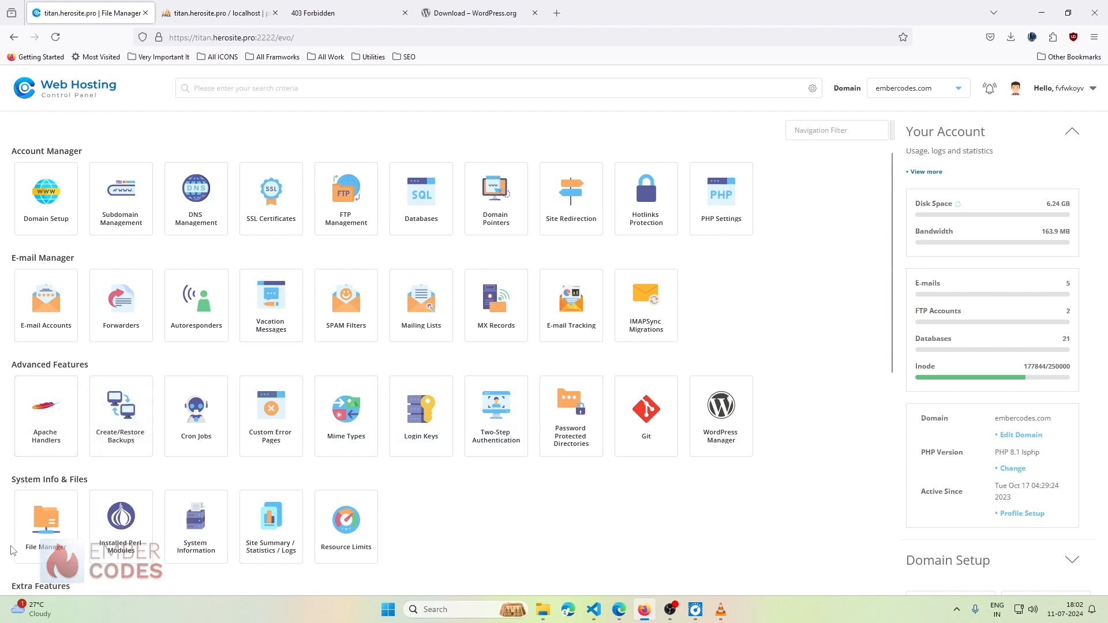
left_click(32, 528)
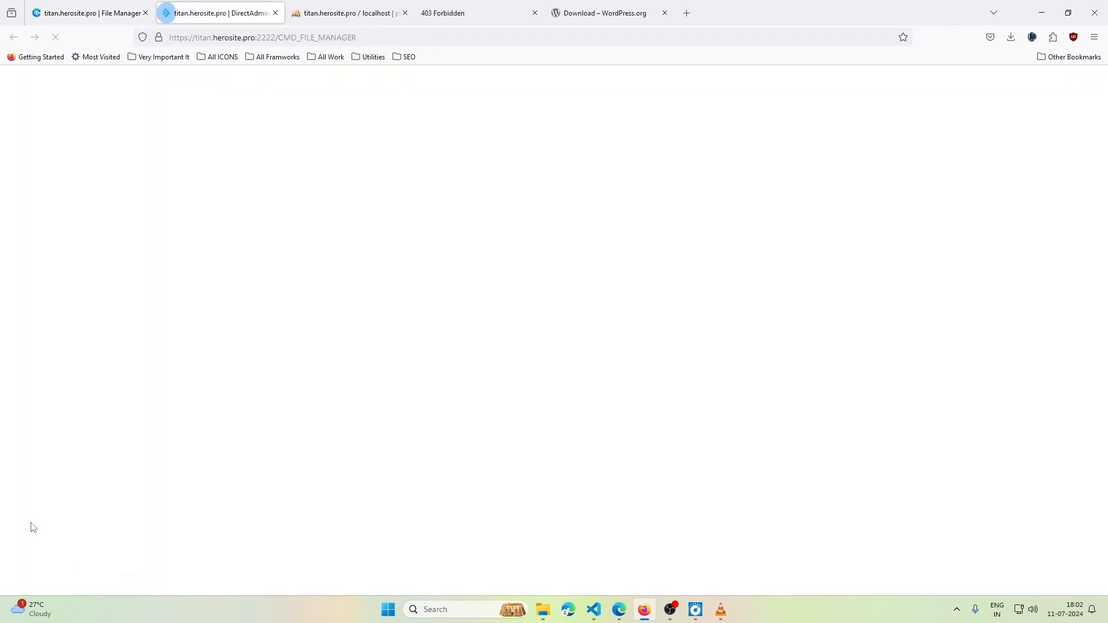
- In domains > figmadesign.embercodes.com > public_html, extract wordpress-6.5.5.zip into a wordpress folder
double_click(300, 304)
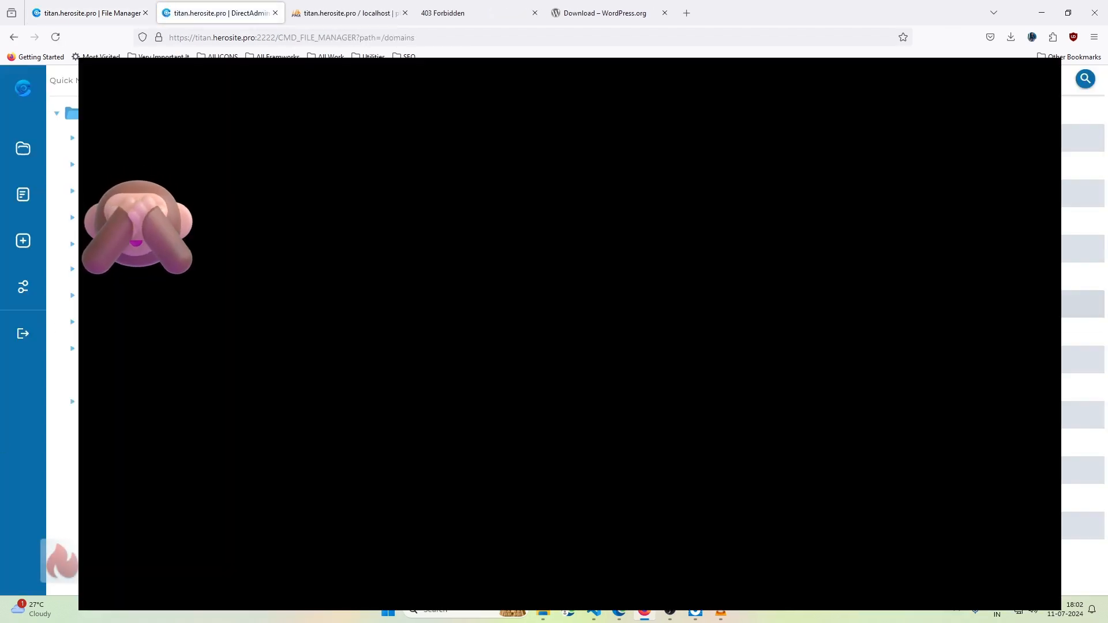
double_click(300, 249)
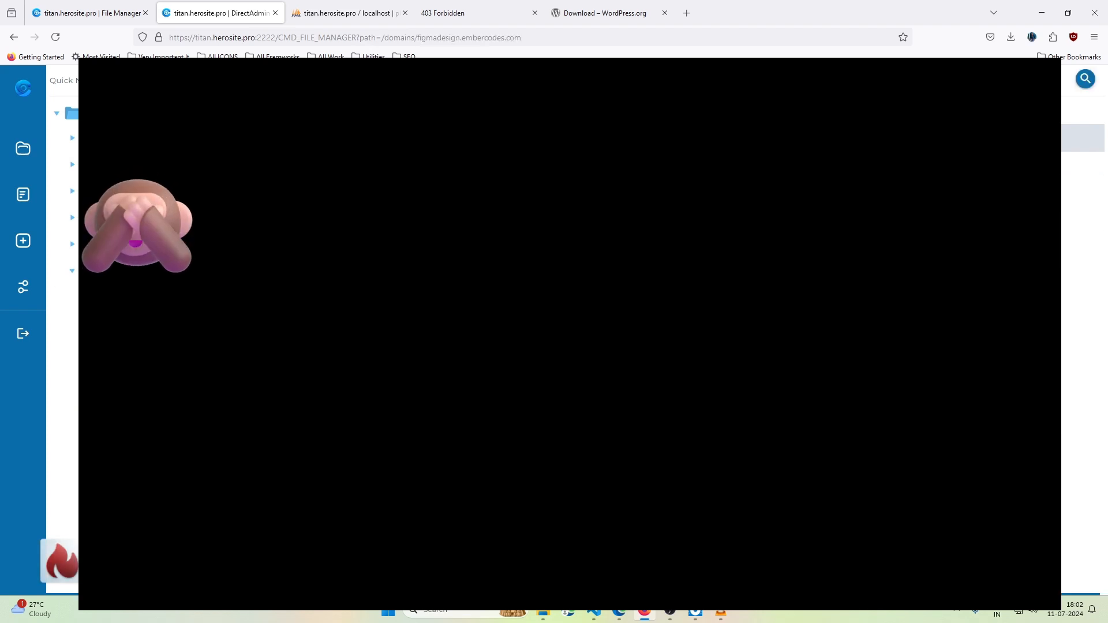
double_click(406, 140)
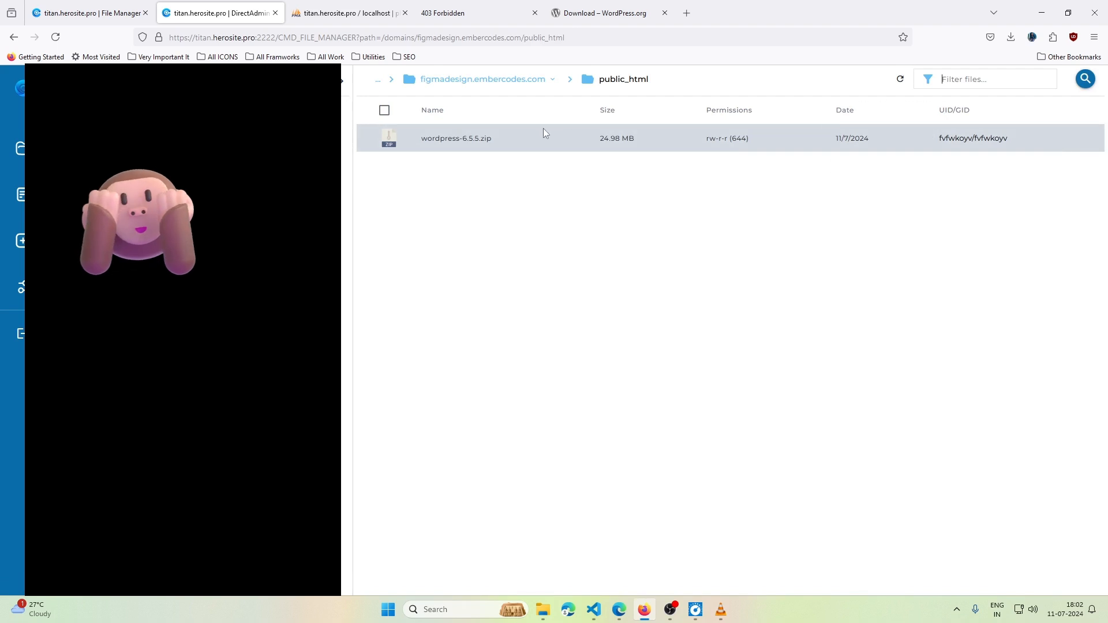
left_click(538, 128)
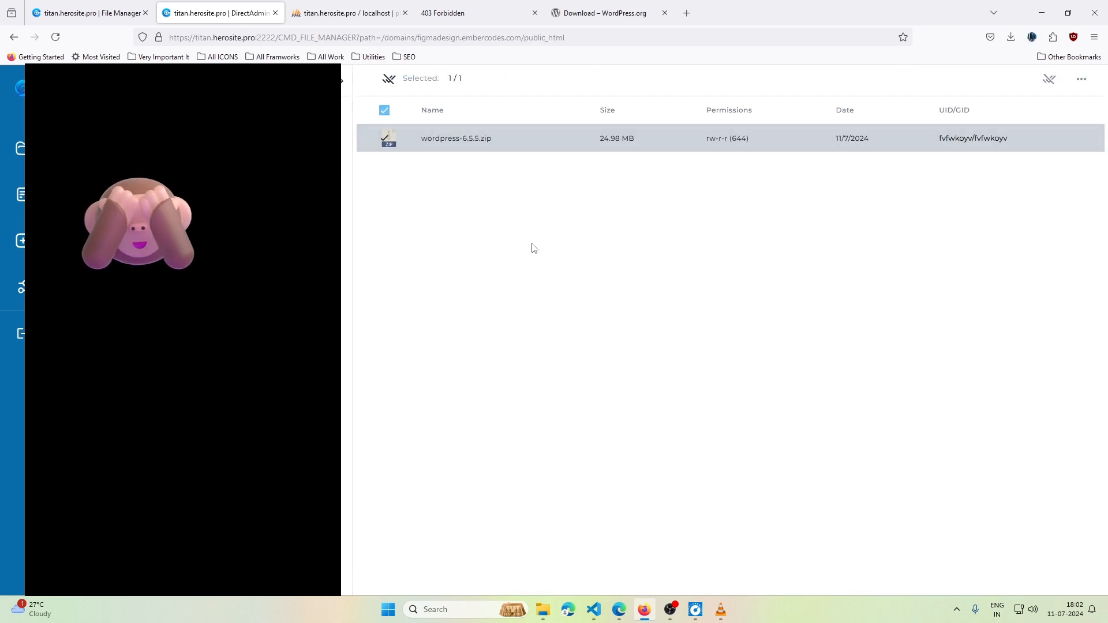
right_click(519, 139)
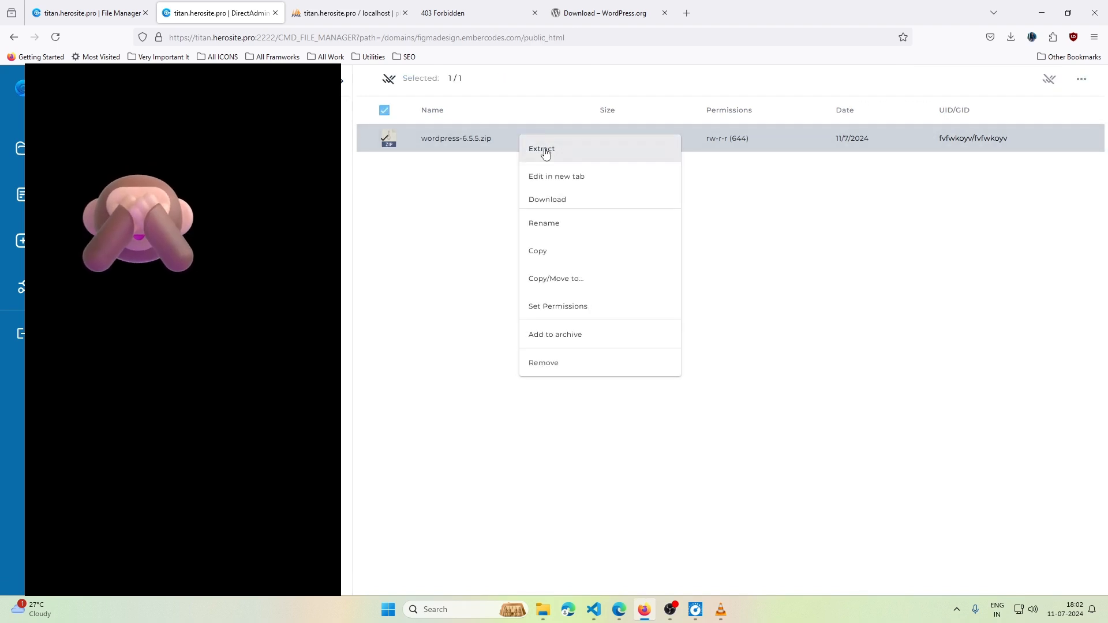
left_click(544, 149)
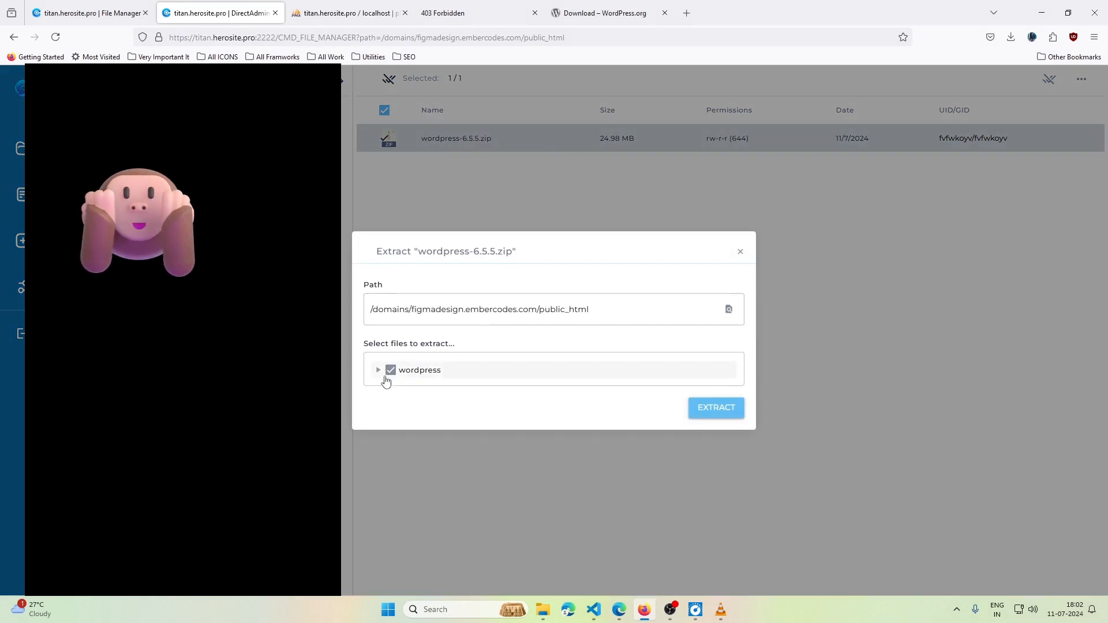
left_click(728, 406)
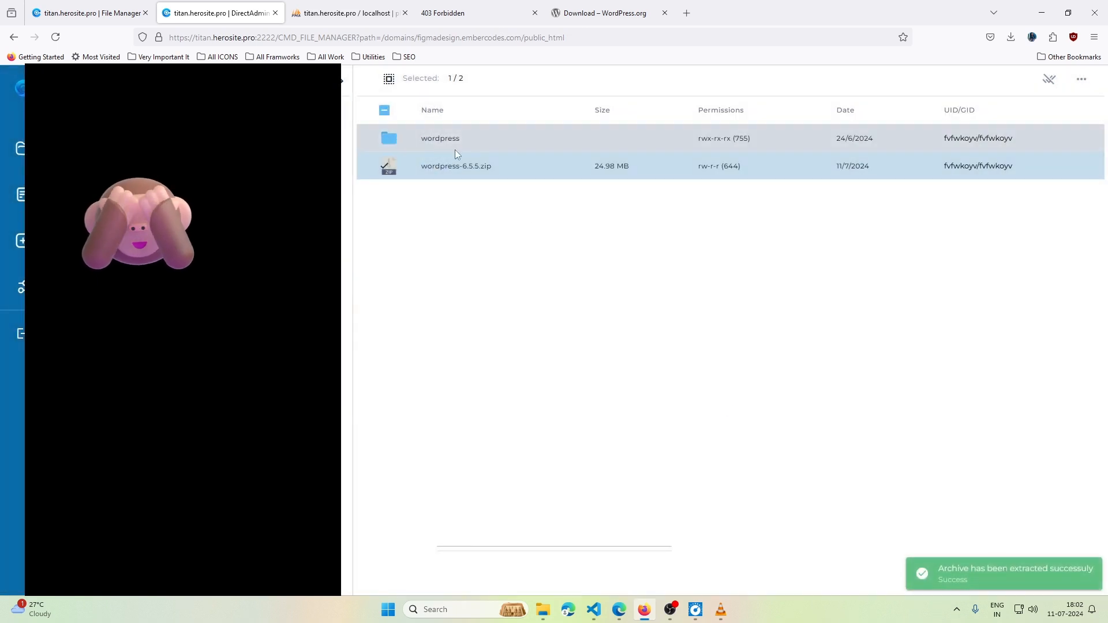
- Inspect the 19 items in the extracted wordpress folder, then go back to public_html
double_click(466, 137)
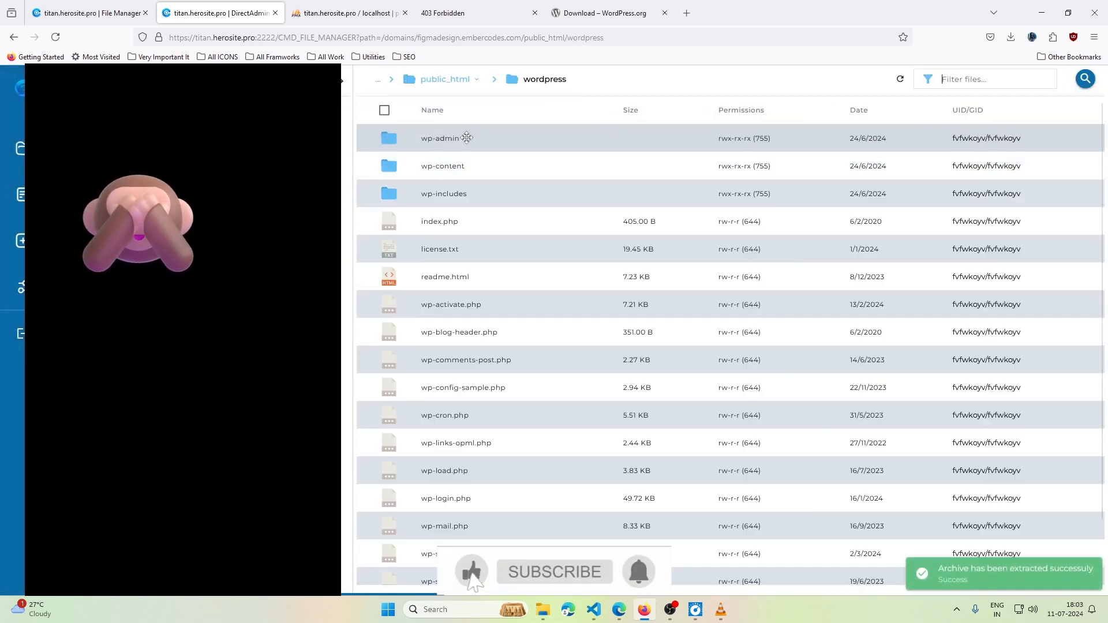
key("ctrl+a")
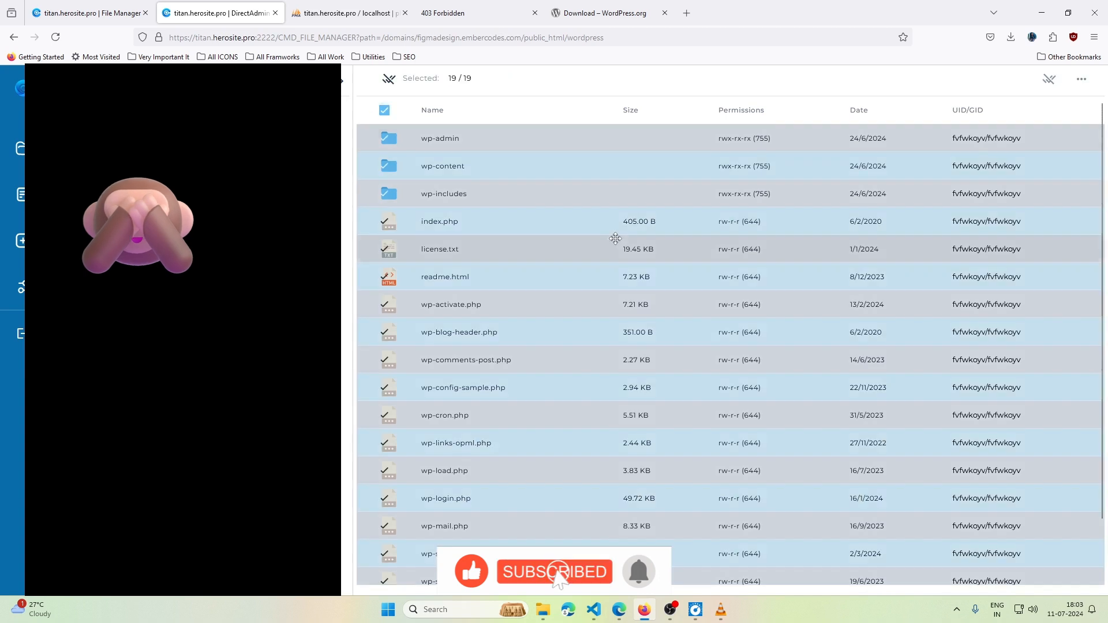
left_click(384, 112)
left_click(441, 79)
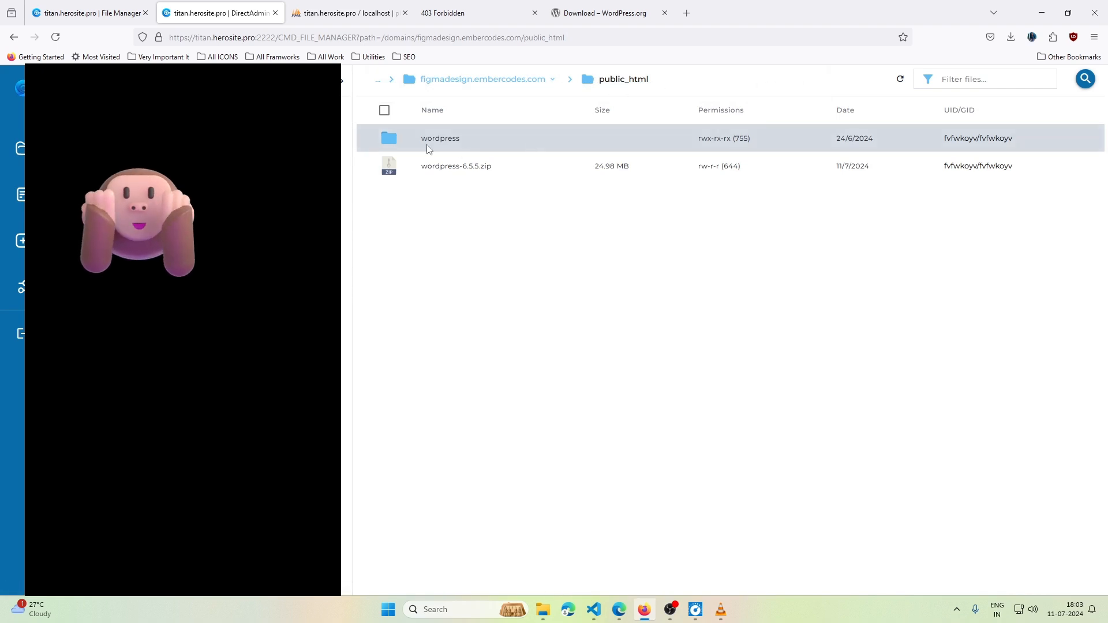
left_click(450, 13)
left_click(346, 35)
left_click(346, 33)
type("/")
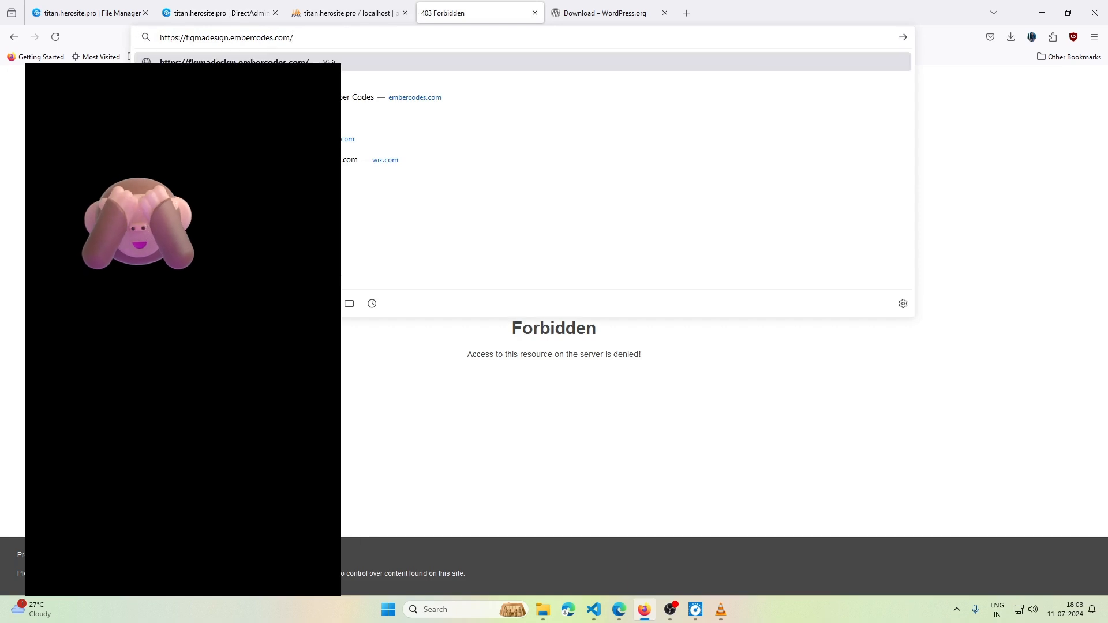
type("wordpress")
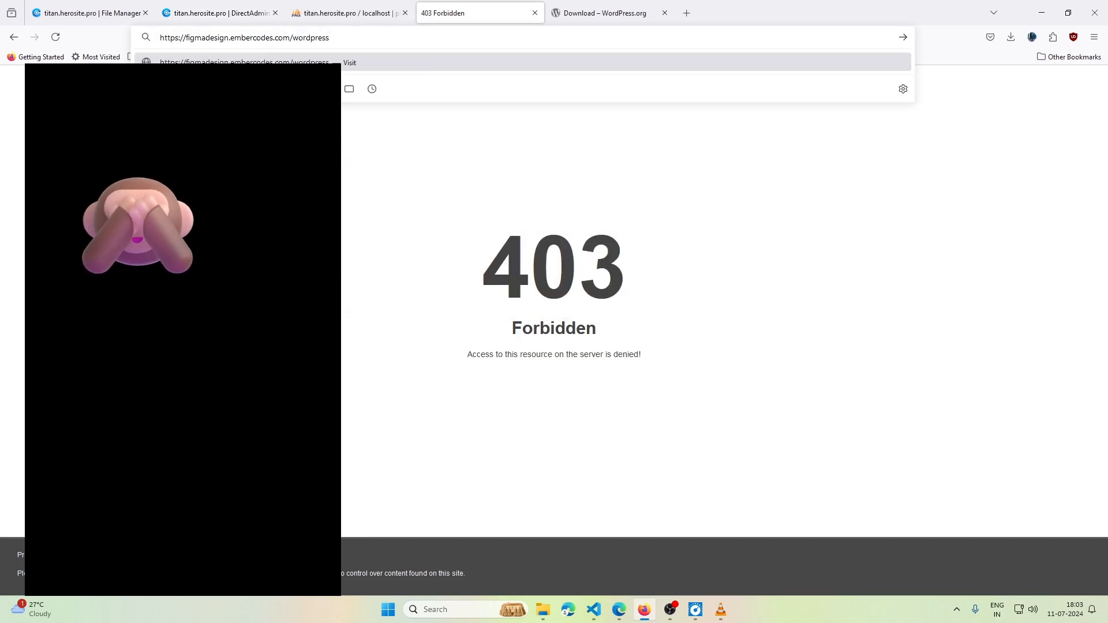
key("BackSpace")
key("BackSpace")
key("BackSpace")
key("BackSpace")
key("BackSpace")
key("BackSpace")
key("BackSpace")
key("BackSpace")
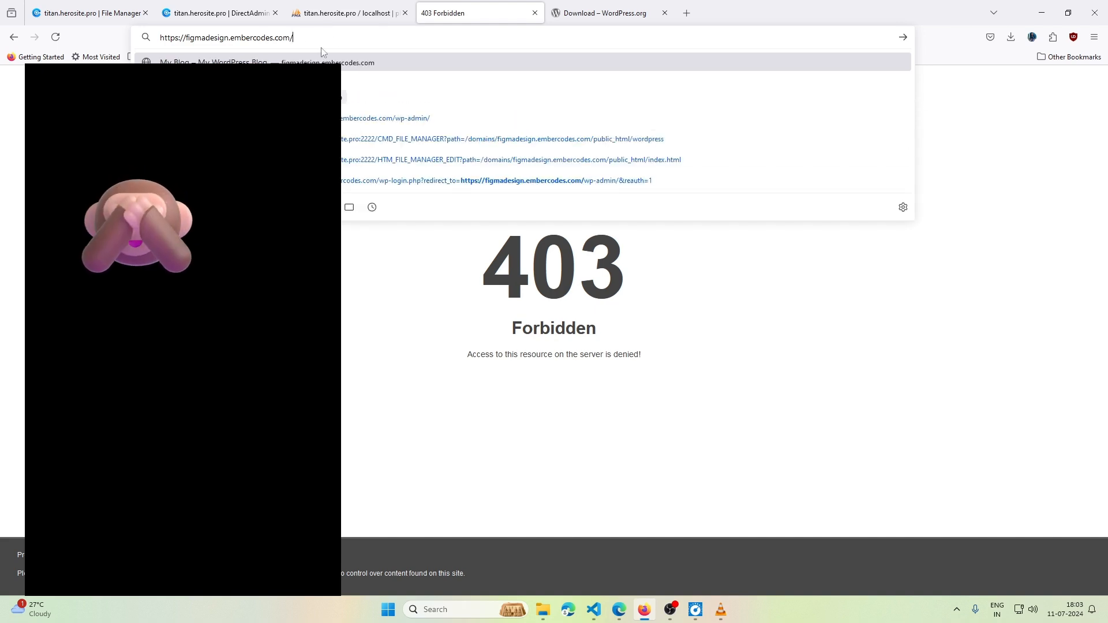
left_click(333, 12)
left_click(249, 12)
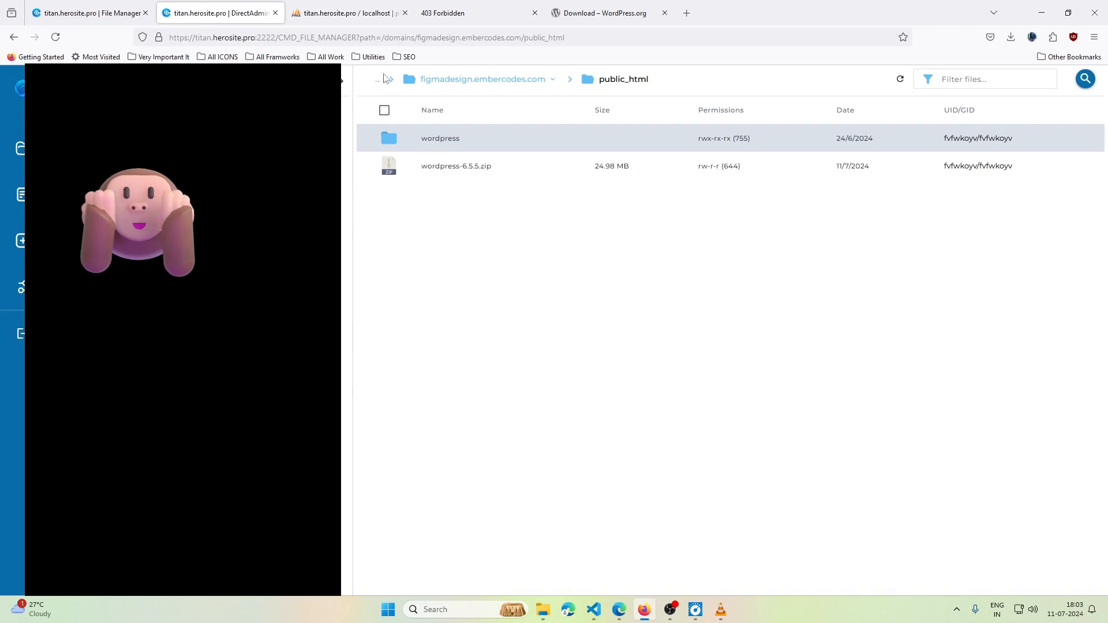
- Move all 19 items from the wordpress folder up into public_html
double_click(468, 147)
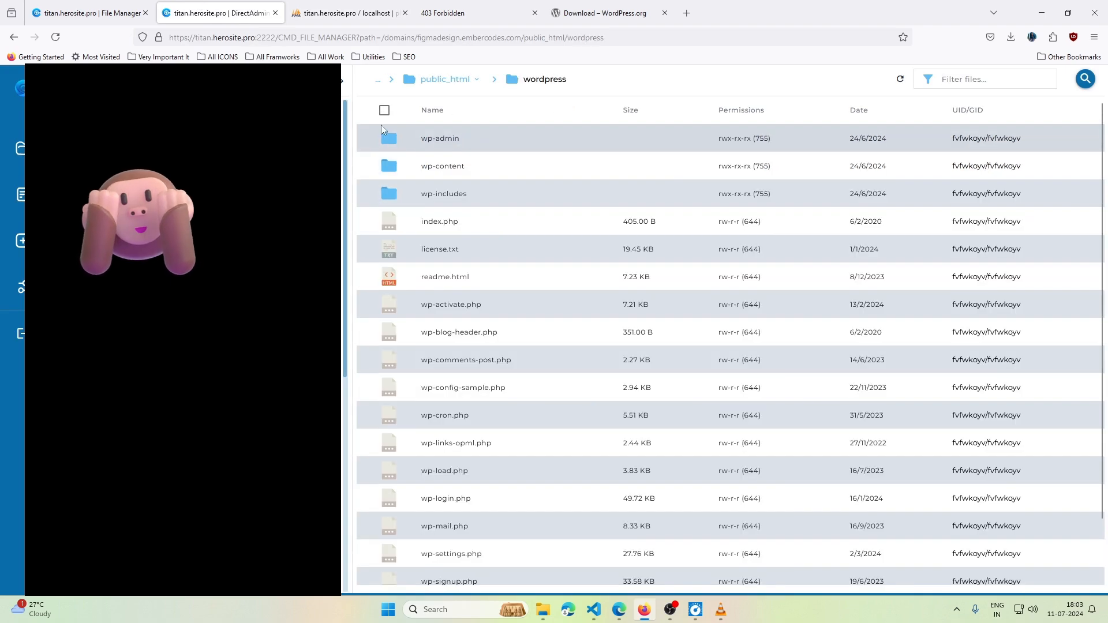
left_click(385, 110)
scroll(548, 217, "down", 2)
scroll(551, 190, "up", 2)
right_click(557, 143)
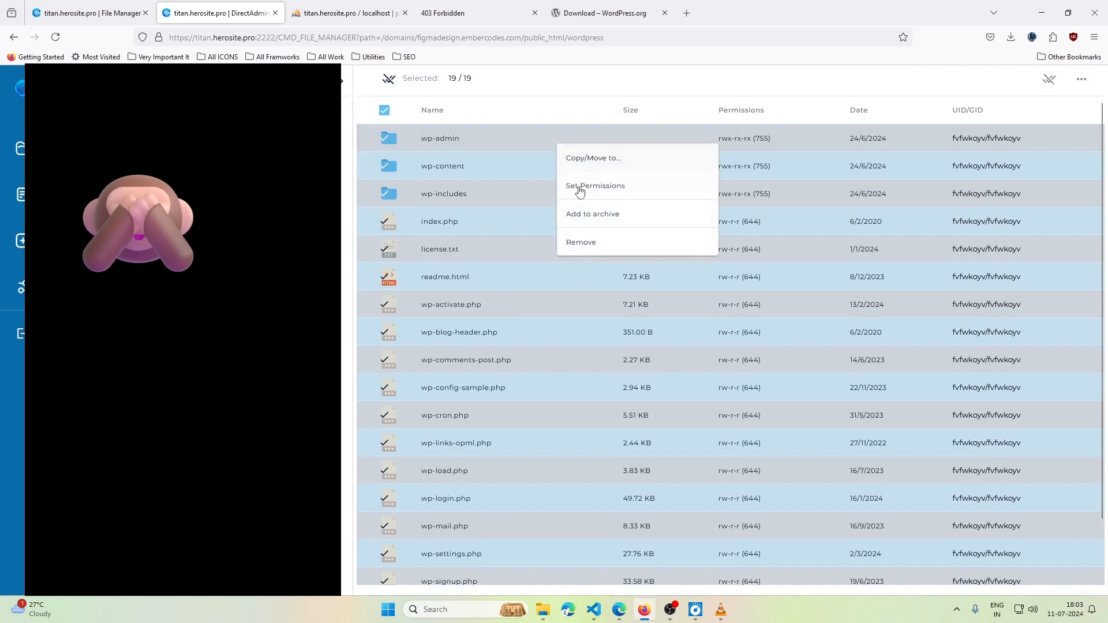
left_click(599, 163)
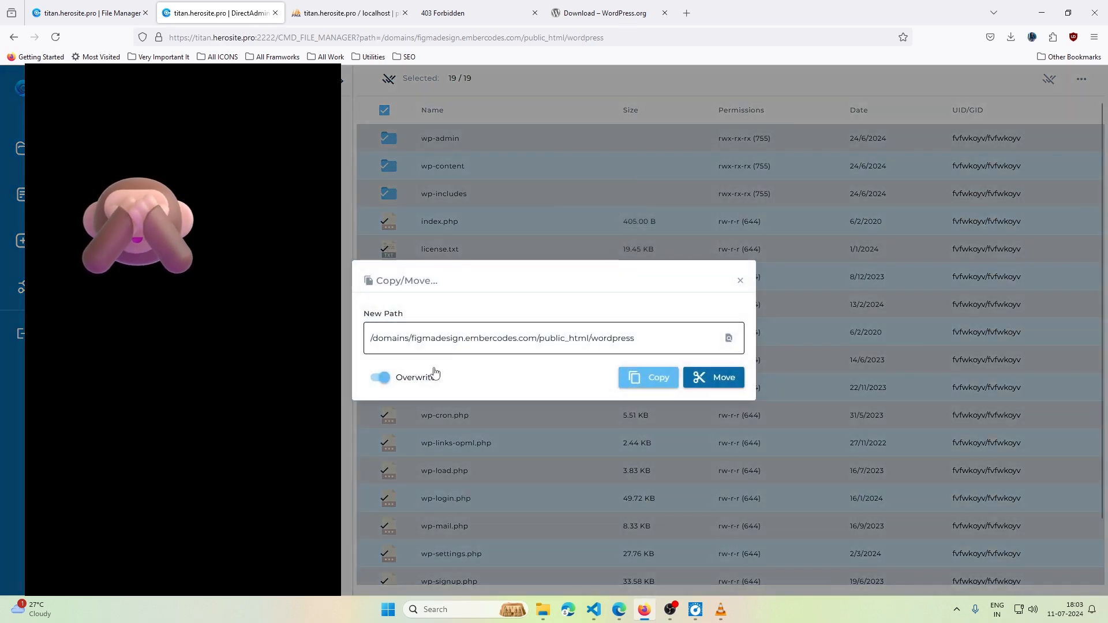
left_click_drag(591, 339, 703, 339)
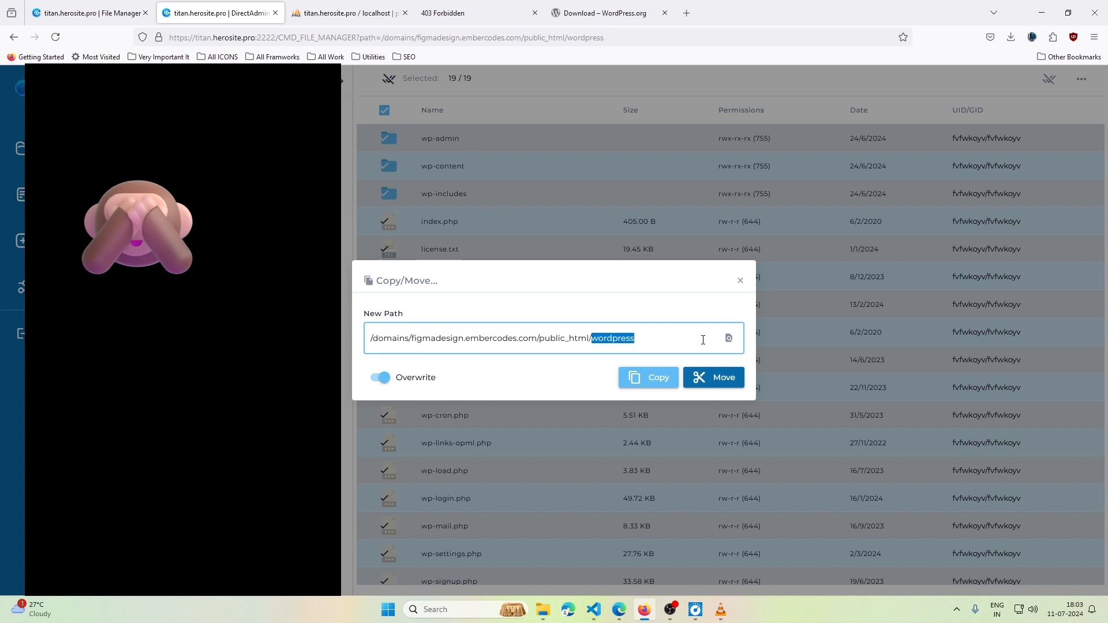
key("BackSpace")
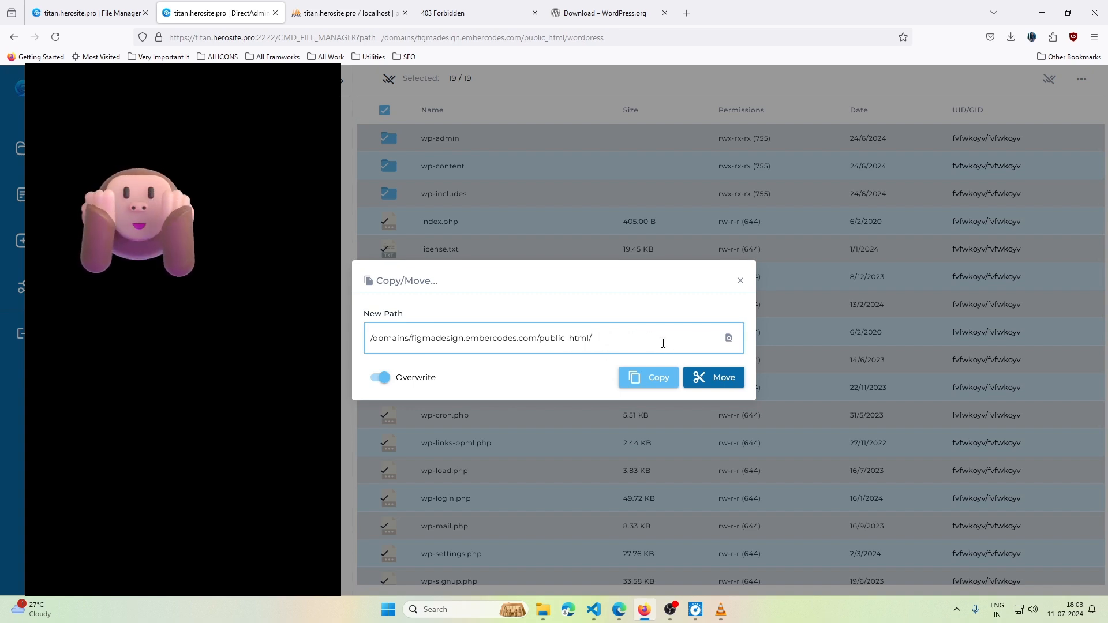
left_click(717, 379)
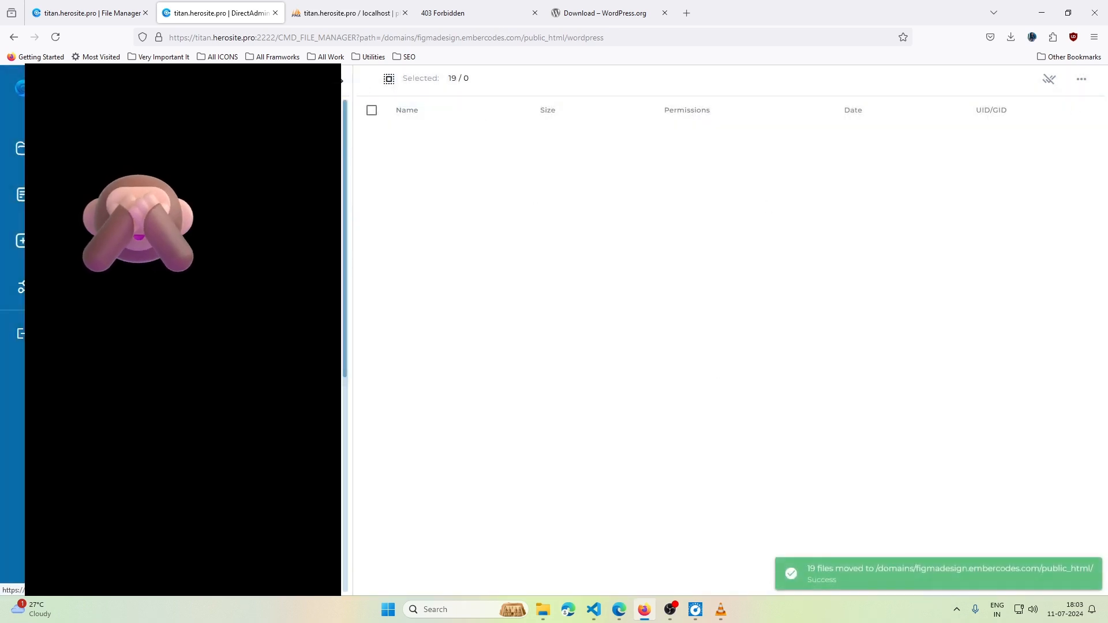
- Permanently remove the empty wordpress folder and wordpress-6.5.5.zip, then switch to the site's tab
left_click(231, 427)
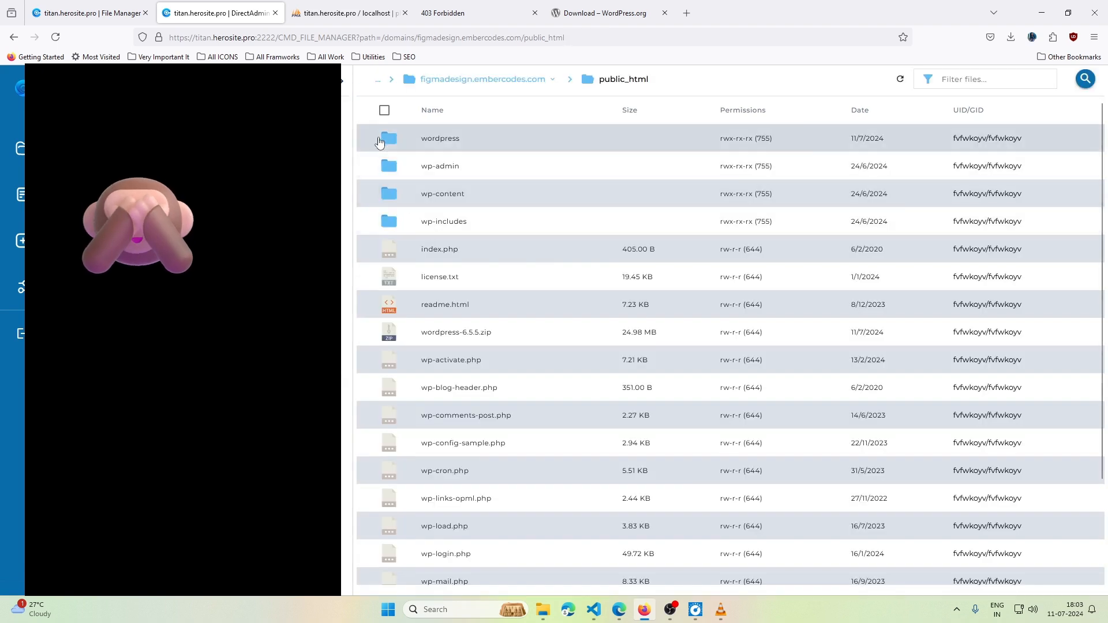
right_click(371, 137)
left_click(370, 136)
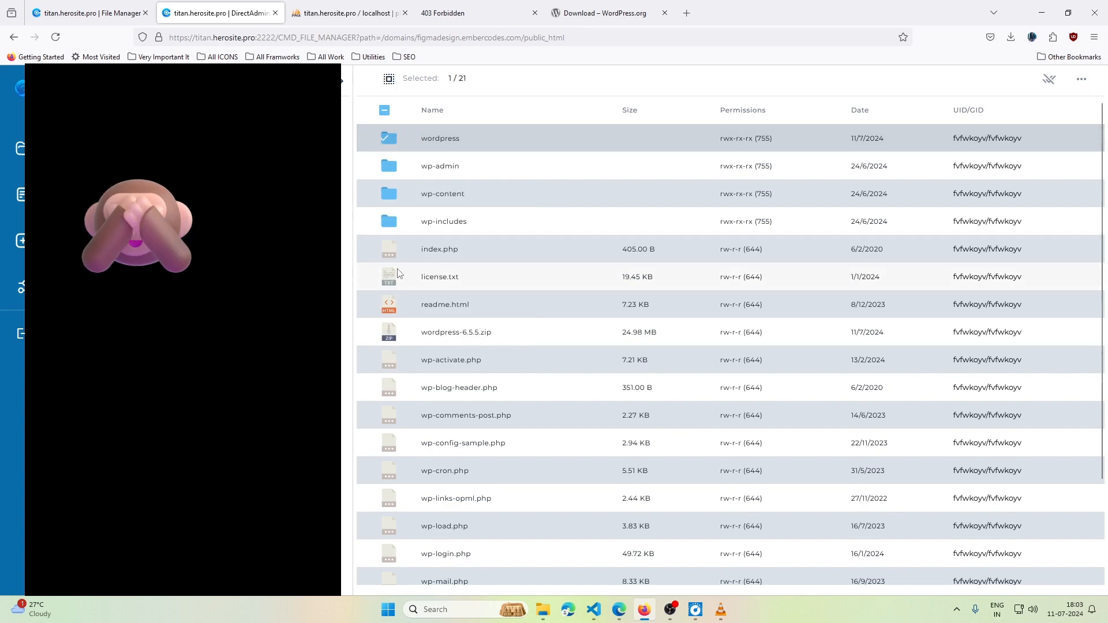
scroll(403, 263, "down", 3)
left_click(470, 213)
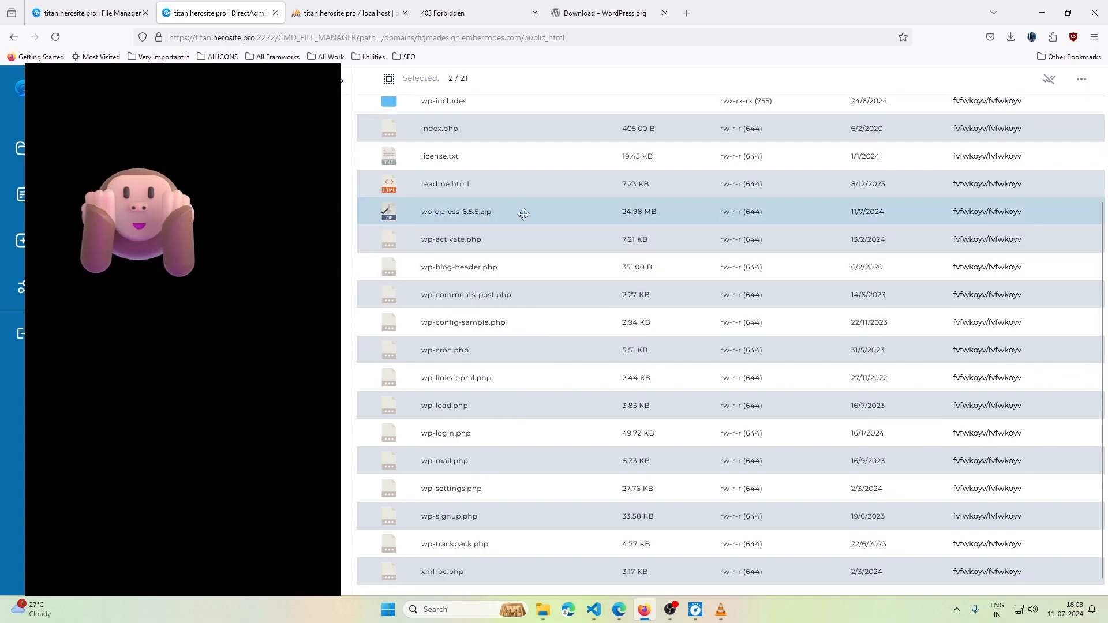
scroll(523, 214, "up", 3)
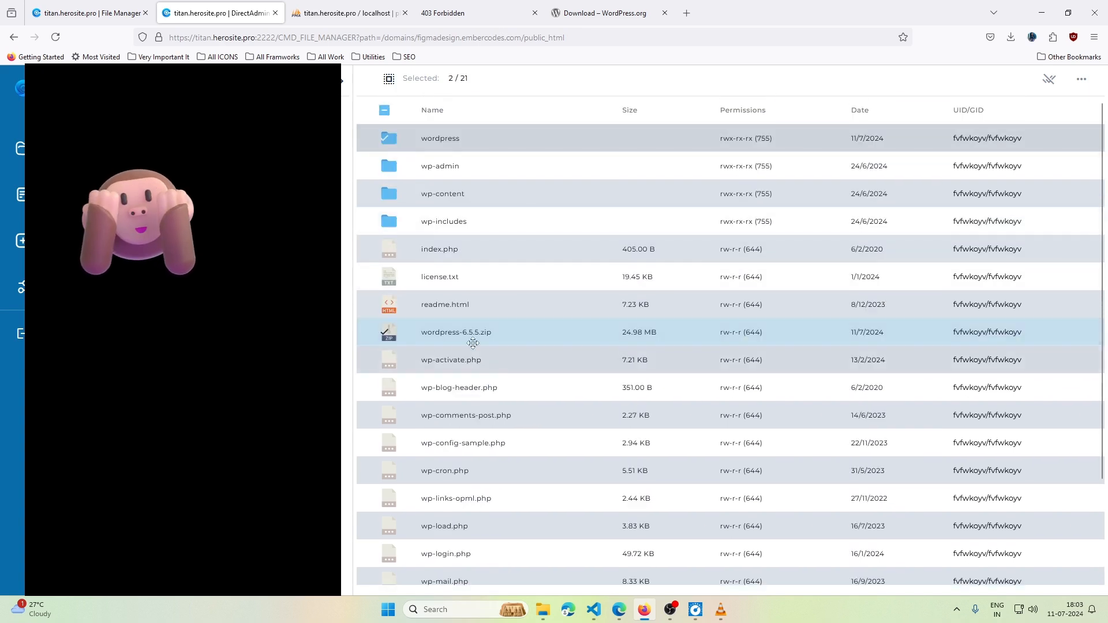
right_click(519, 337)
left_click(545, 435)
left_click(413, 402)
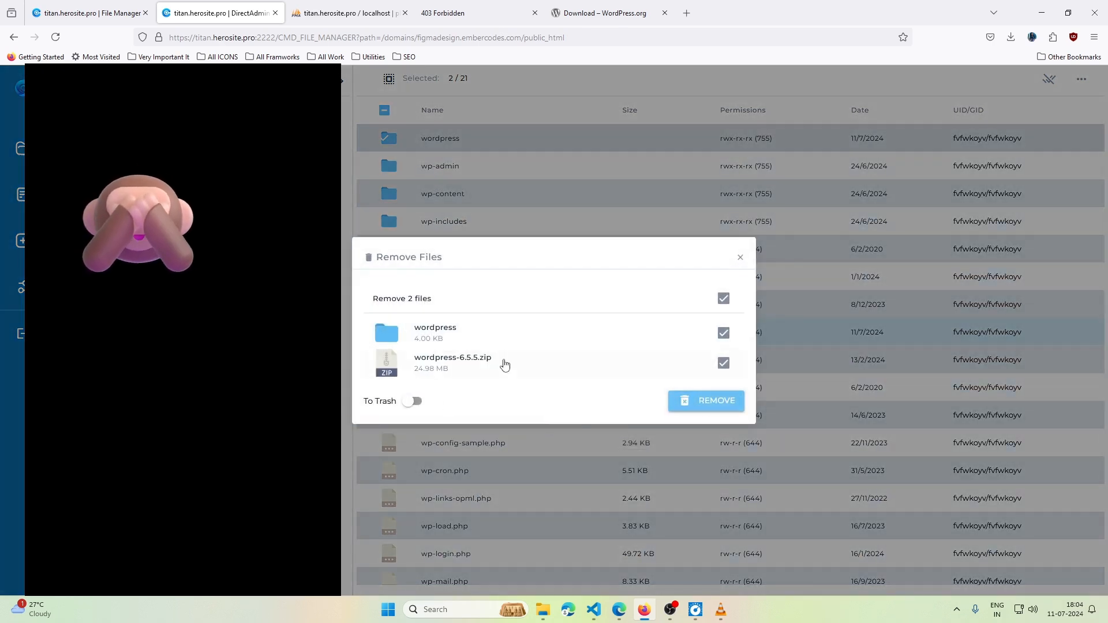
left_click(724, 406)
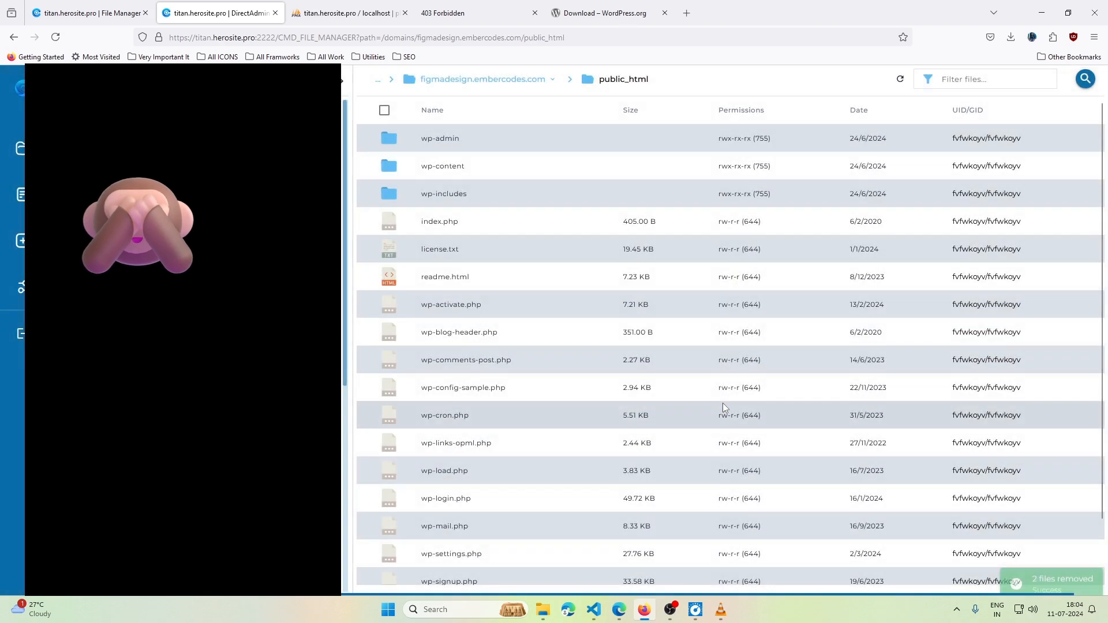
left_click(456, 12)
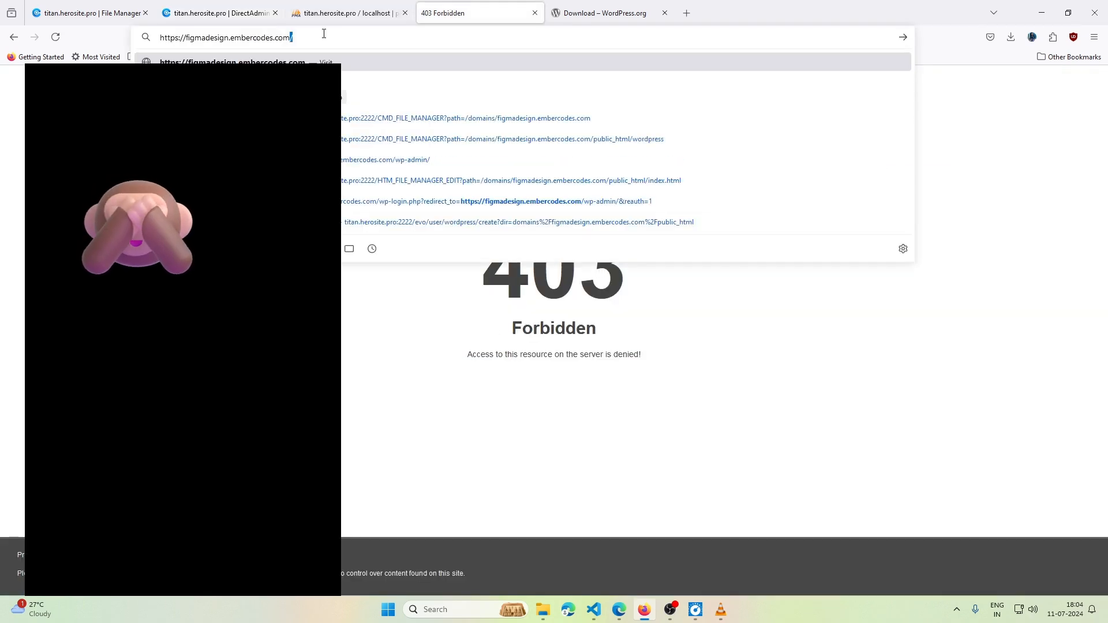
- Reload the site address so it opens WordPress's setup-config language page
key("Return")
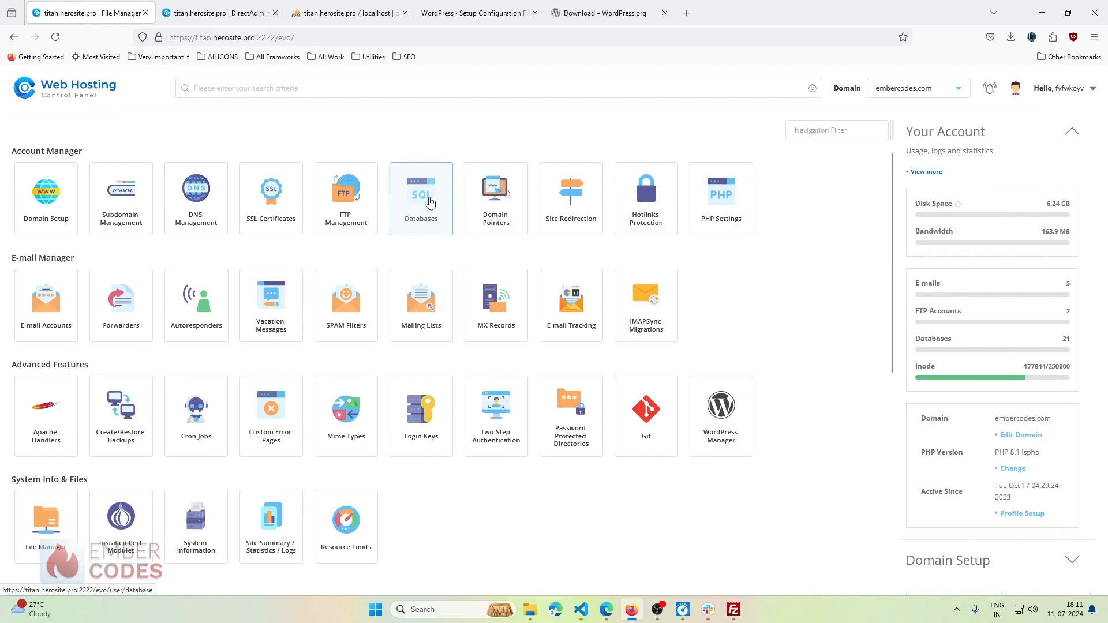
- Create database figma_design in Advanced mode with a matching user and a generated password
left_click(429, 201)
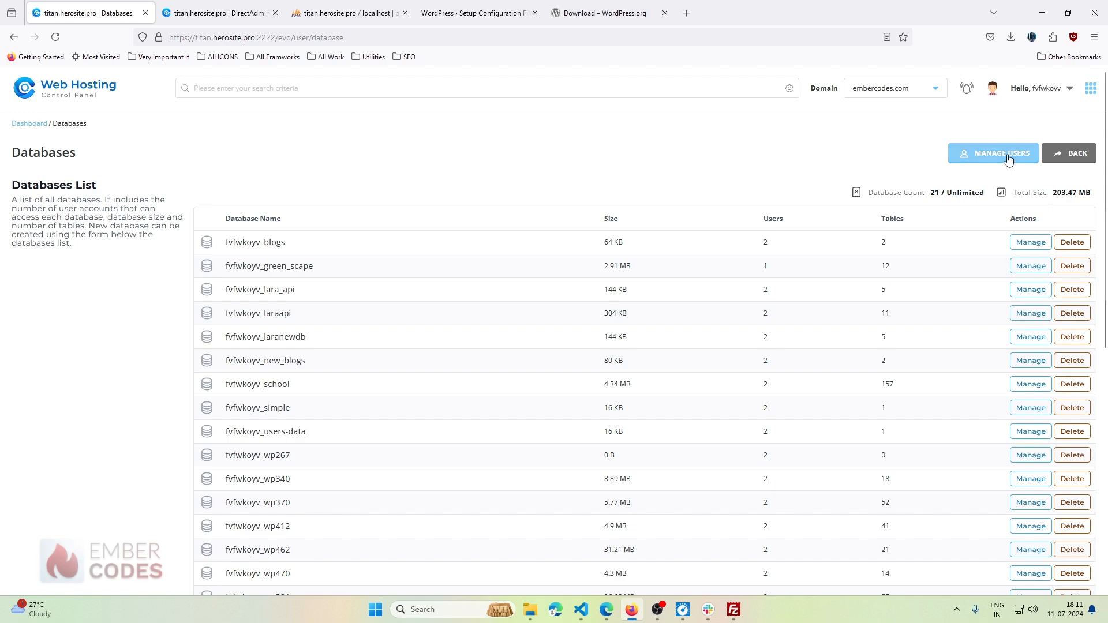
scroll(742, 238, "down", 6)
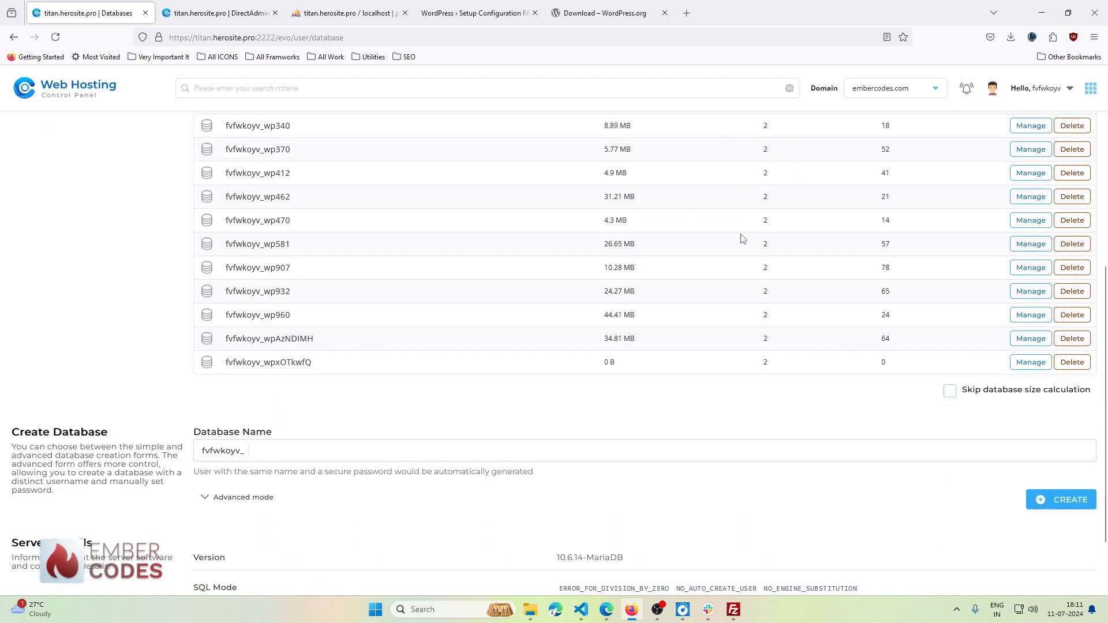
scroll(742, 238, "down", 2)
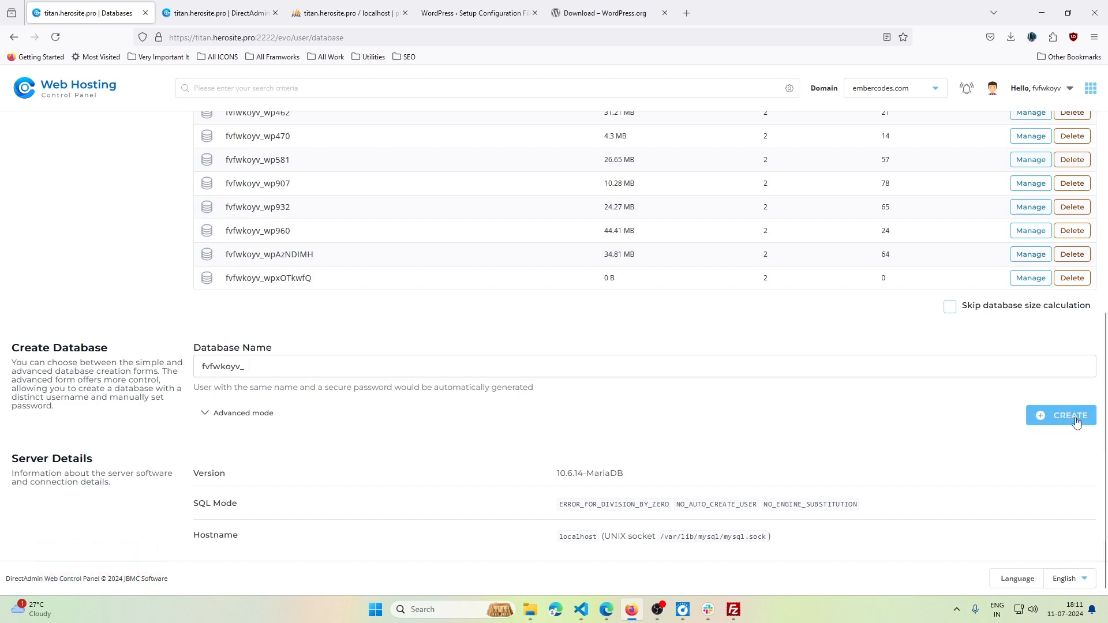
left_click(205, 417)
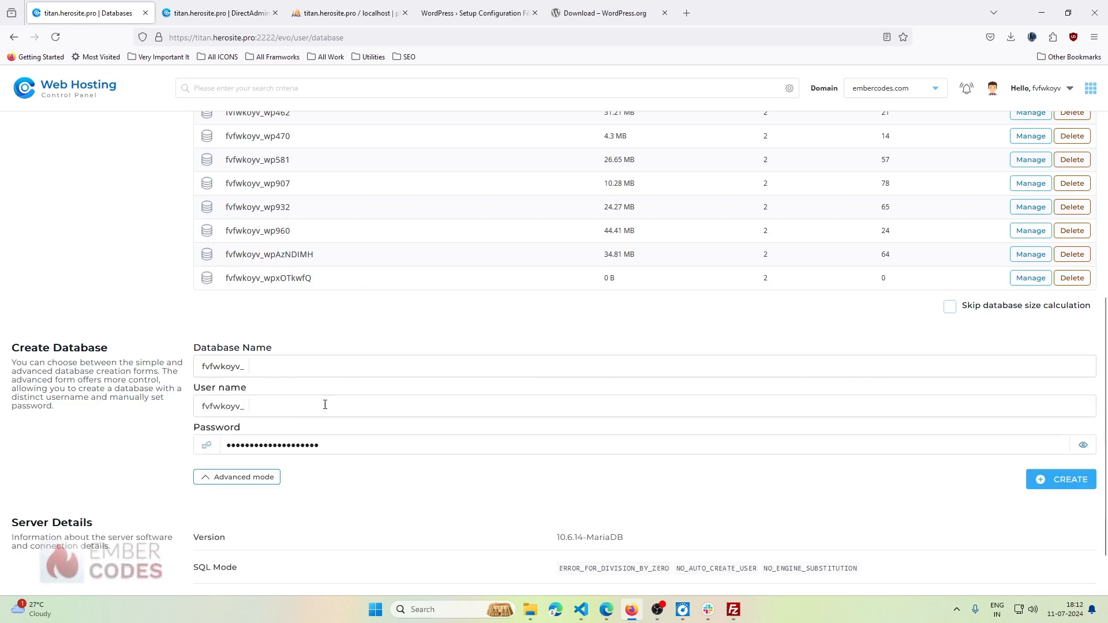
left_click(305, 364)
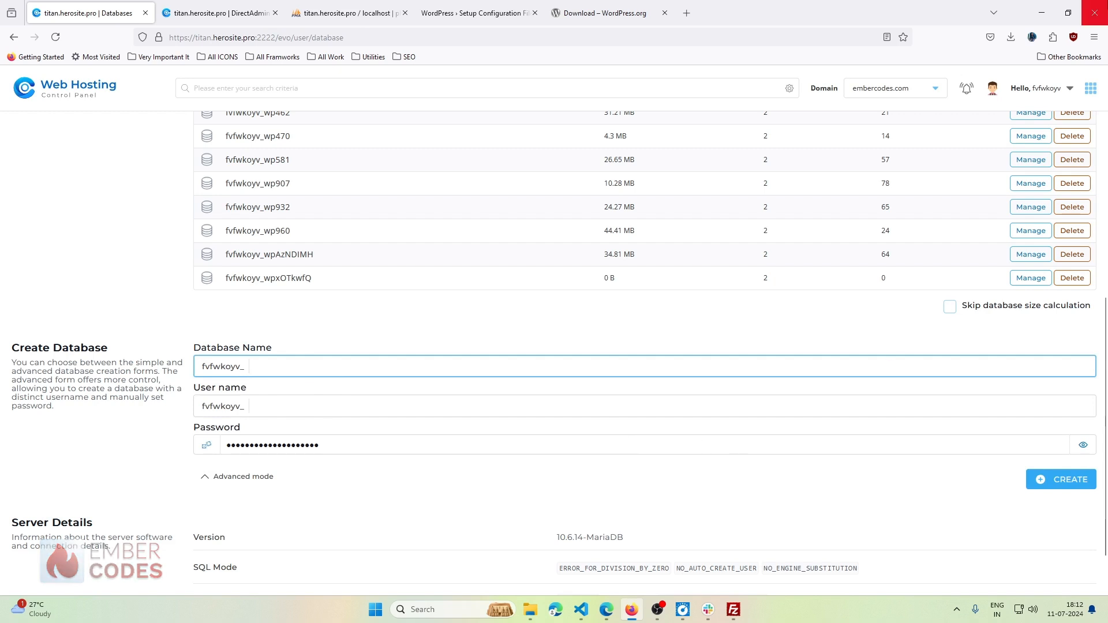
type("figma_")
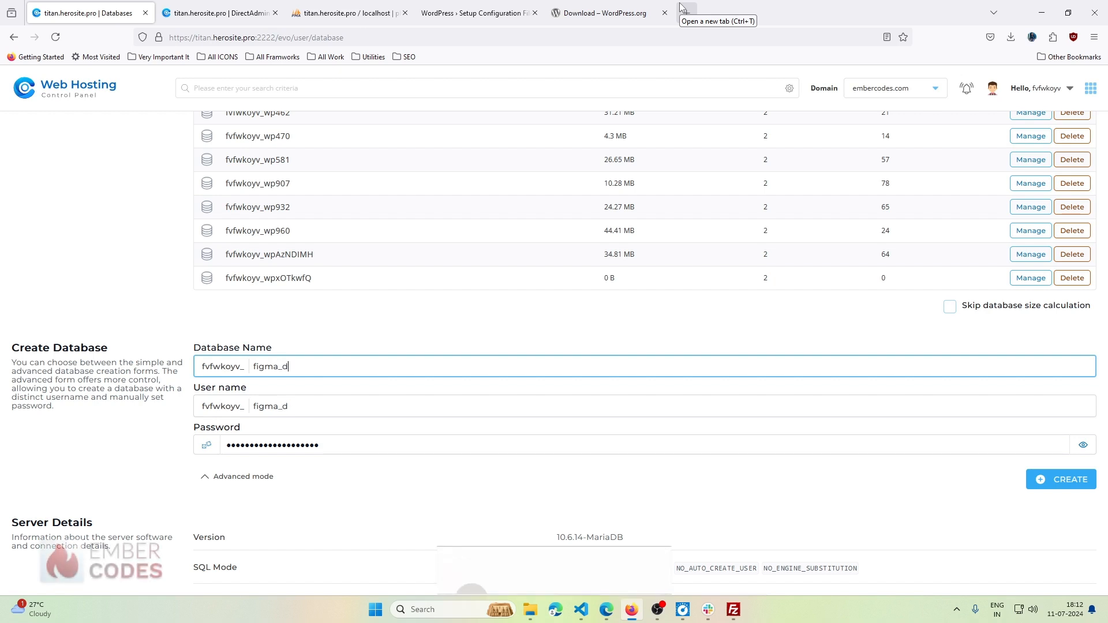
type("desin")
key("BackSpace")
type("gn")
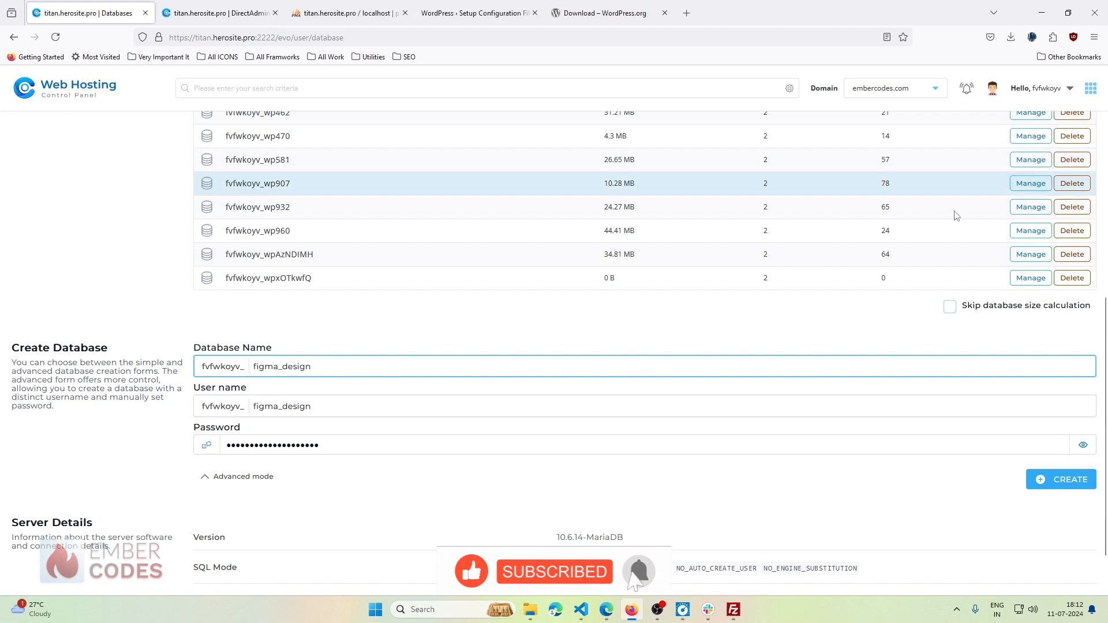
left_click(206, 445)
left_click(206, 446)
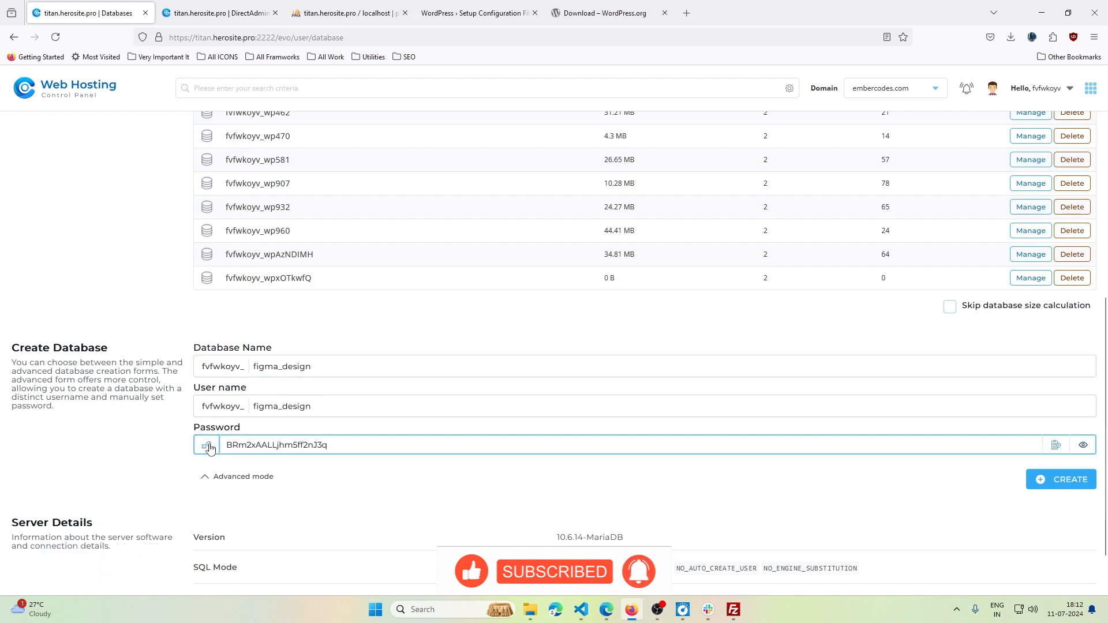
left_click(207, 446)
left_click(208, 446)
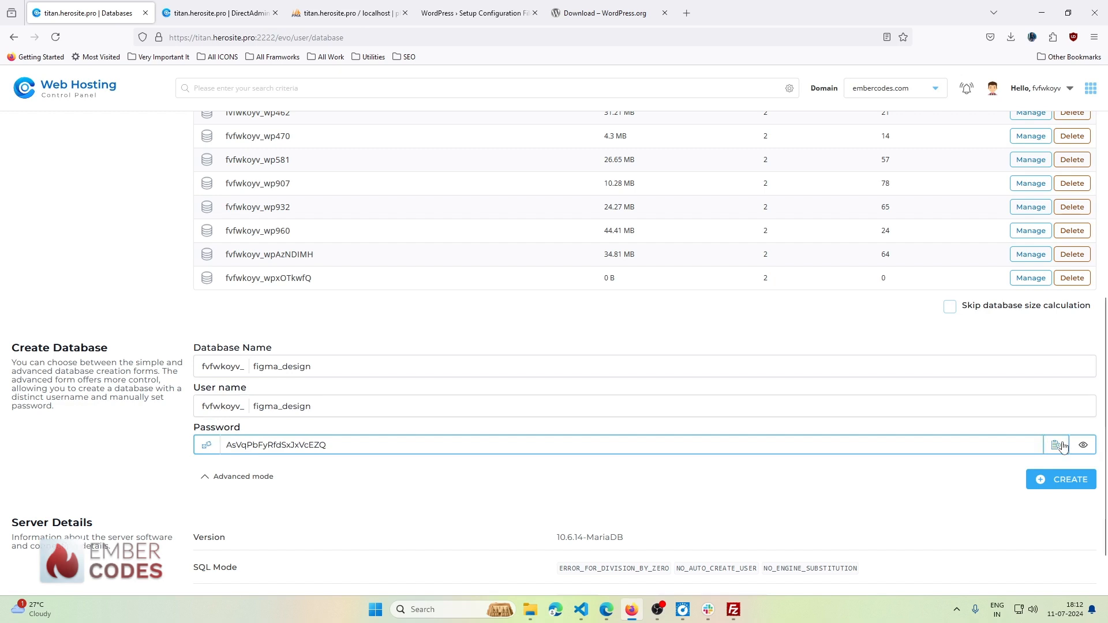
left_click(1074, 487)
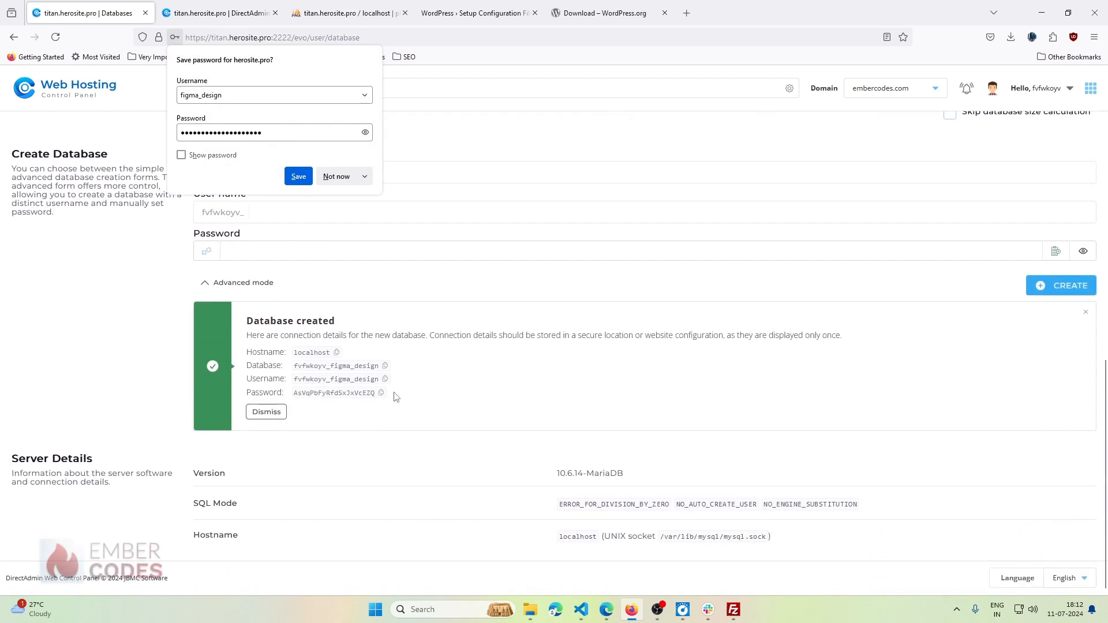
- Copy the localhost hostname, figma_design database, user and password into Notepad, then minimize it
left_click_drag(404, 396, 250, 355)
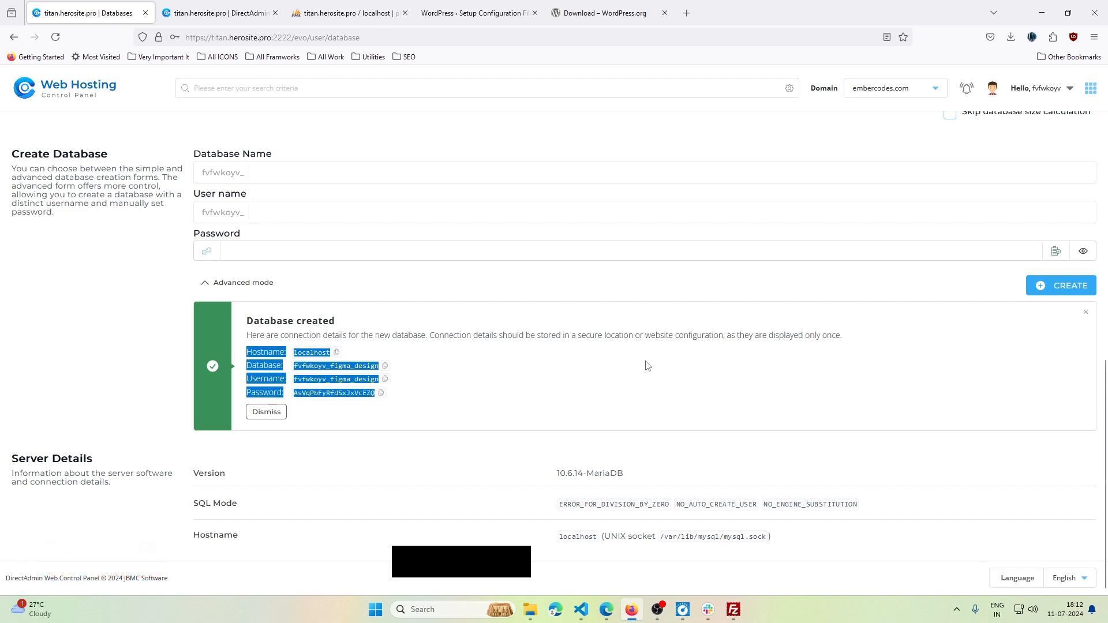
key("super")
type("not")
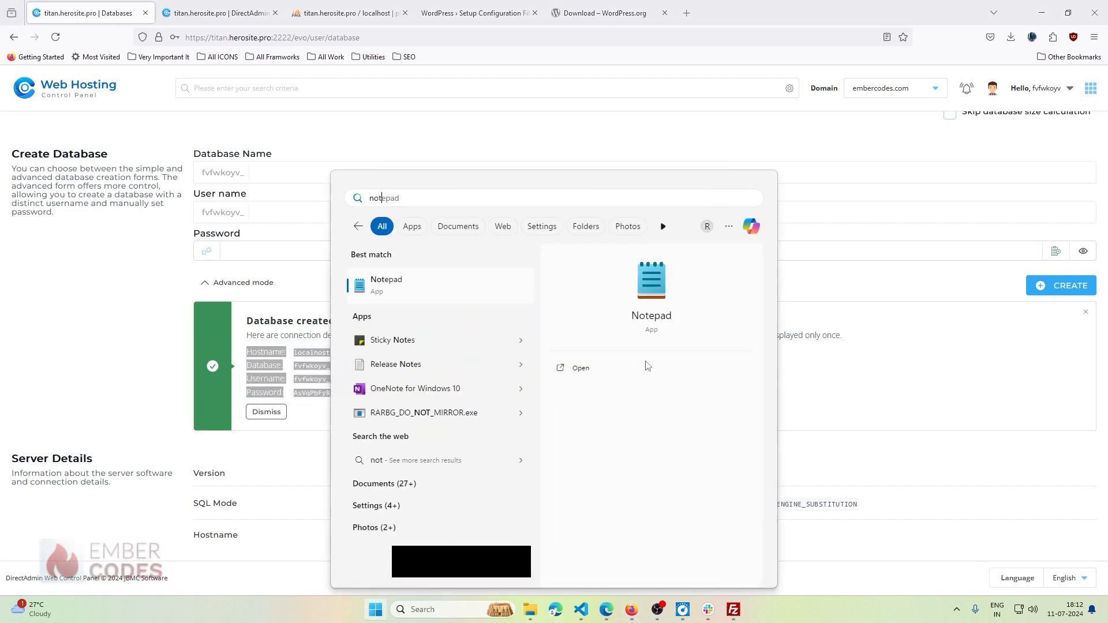
key("Return")
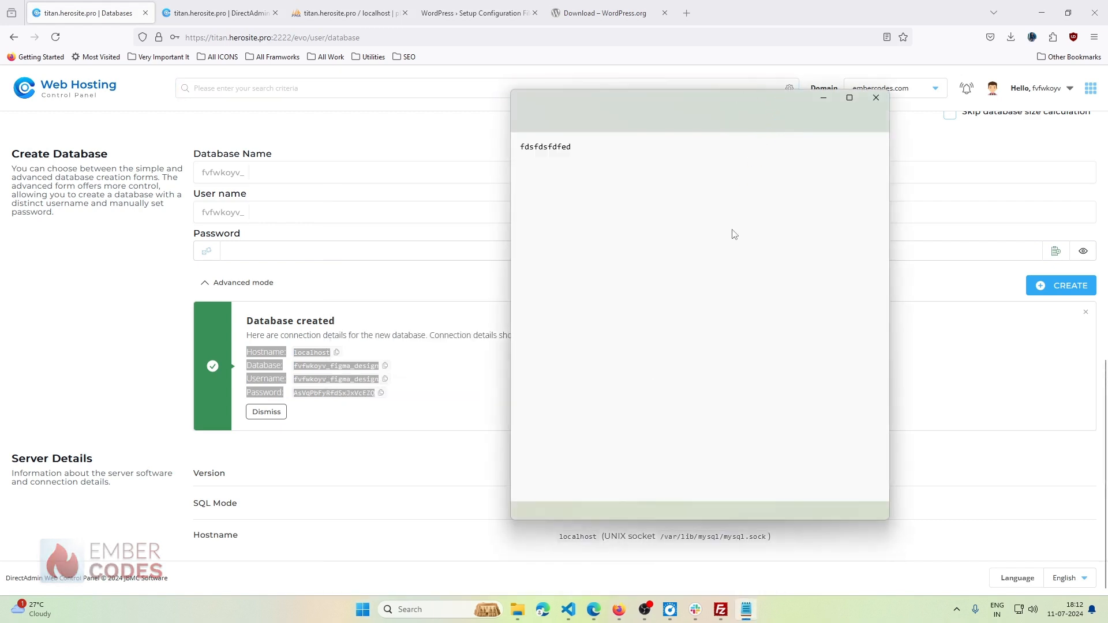
key("ctrl+a")
key("ctrl+v")
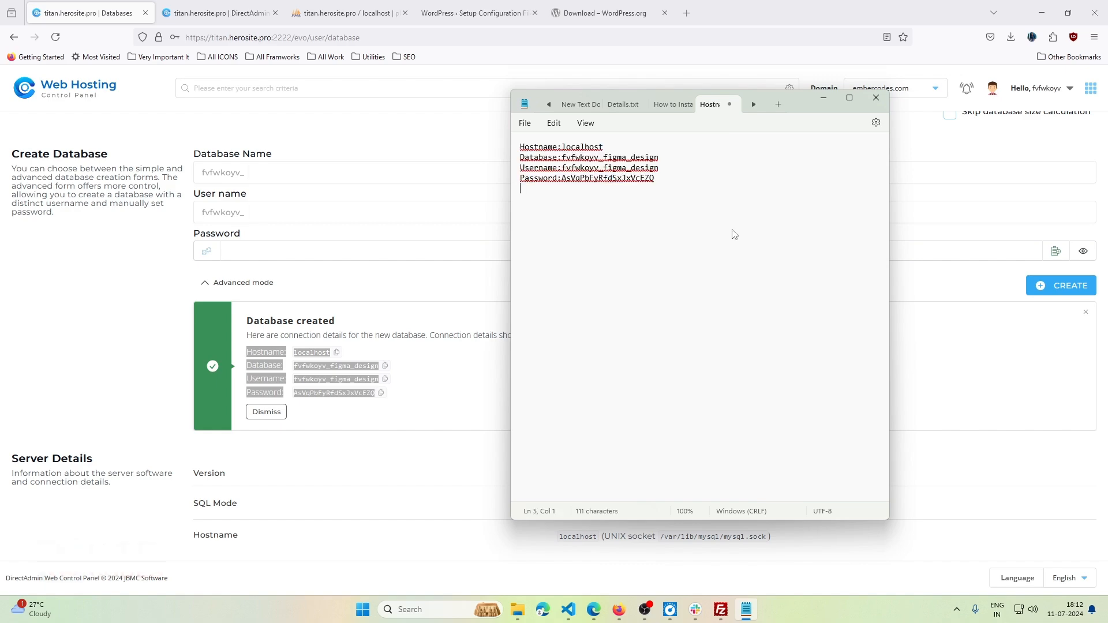
left_click(832, 102)
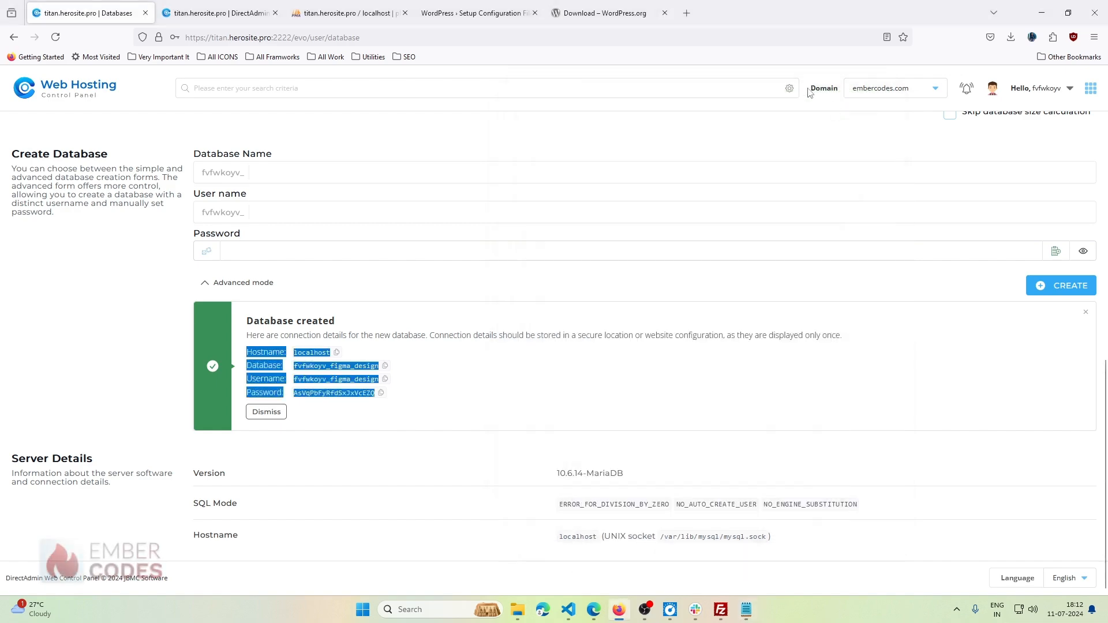
scroll(482, 208, "up", 10)
scroll(464, 248, "down", 5)
scroll(467, 249, "down", 5)
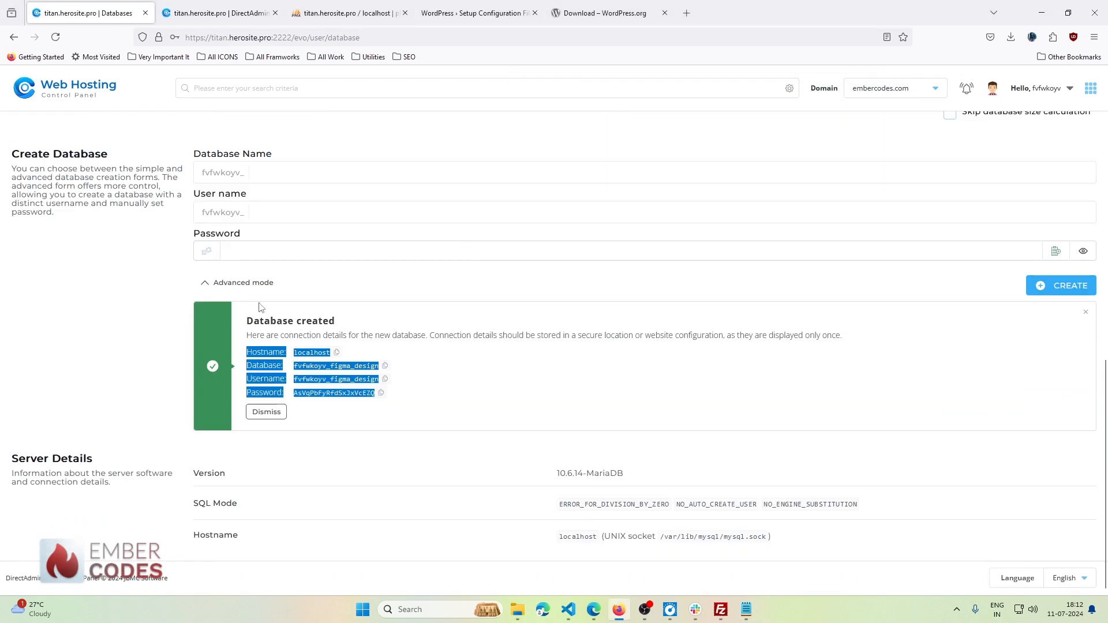
left_click(520, 368)
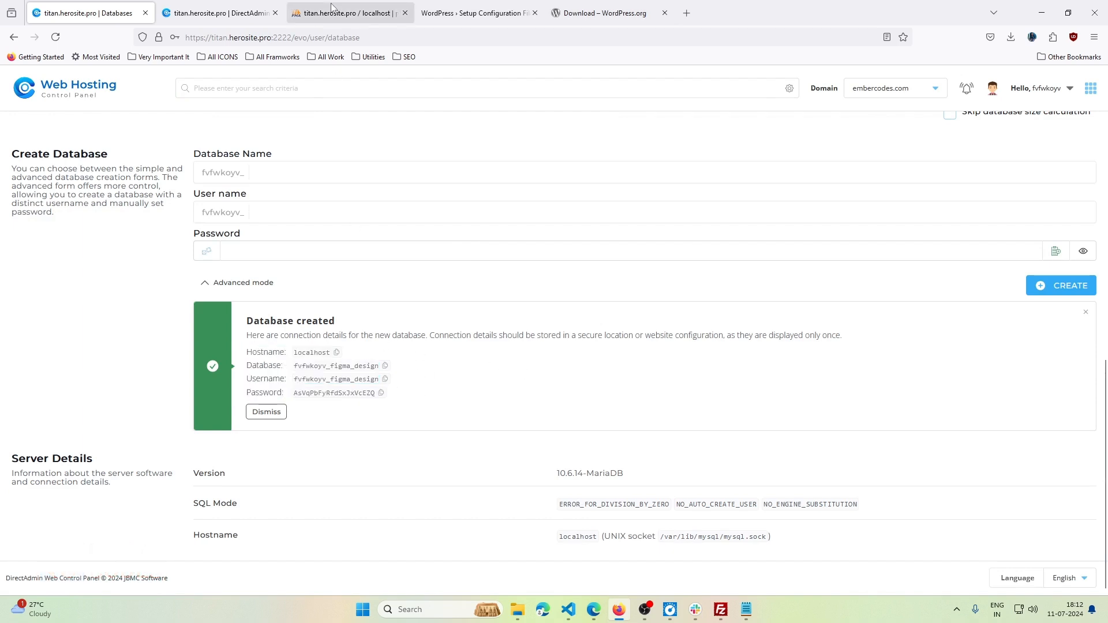
- In the WordPress setup tab, reload the bare site address to restart the installer
left_click(473, 12)
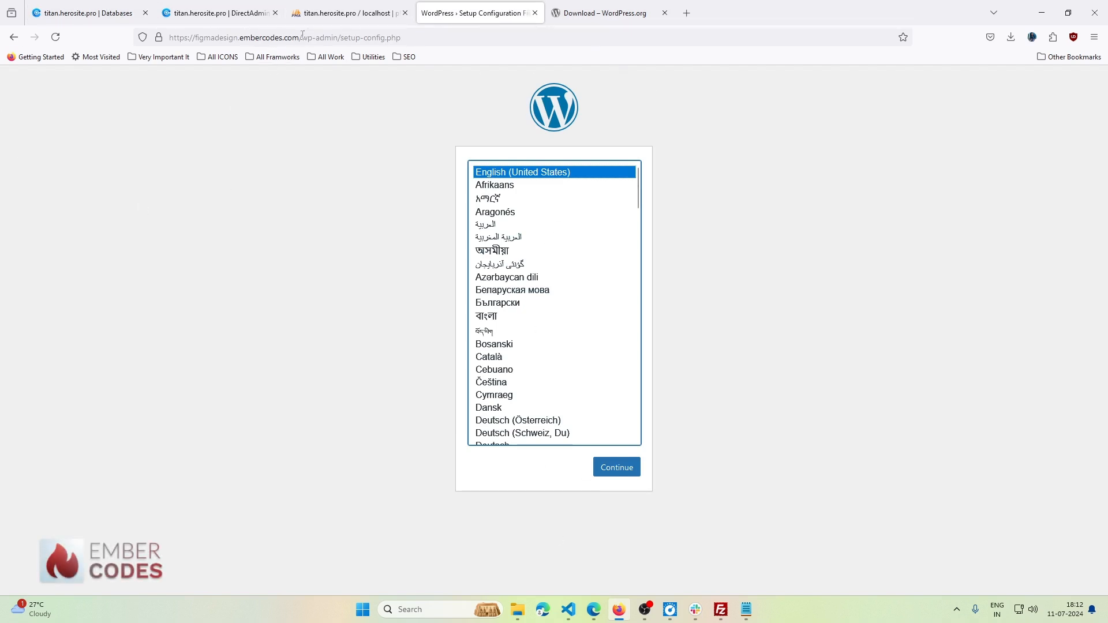
left_click_drag(301, 37, 648, 41)
key("BackSpace")
key("Return")
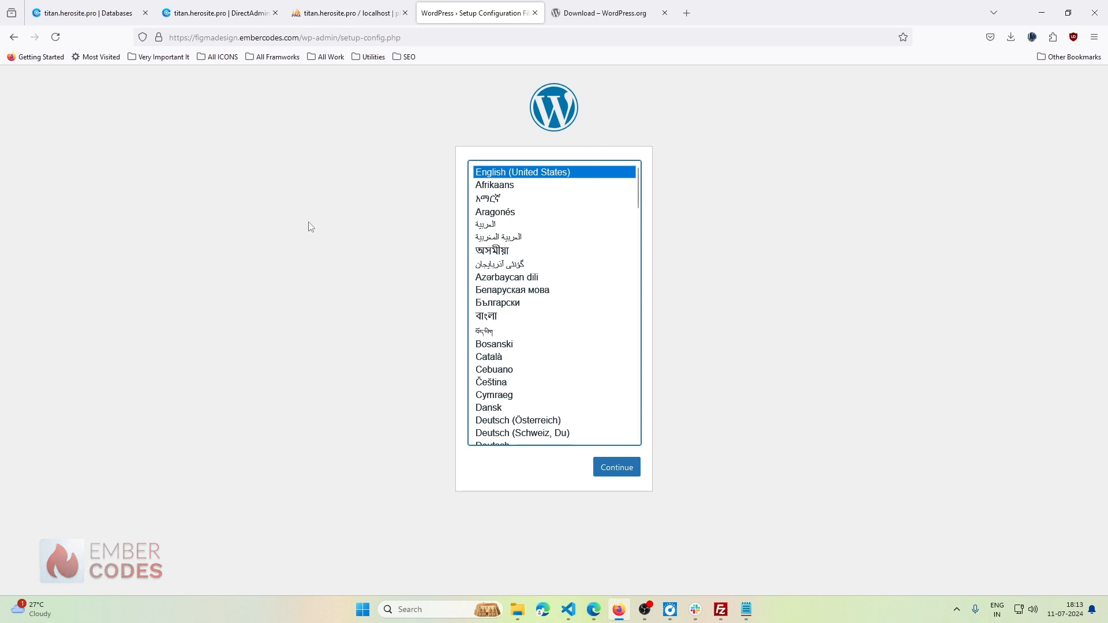
- Continue with English (United States), read the welcome requirements, and proceed with Let's go!
left_click(615, 467)
left_click_drag(354, 180, 655, 210)
left_click(524, 189)
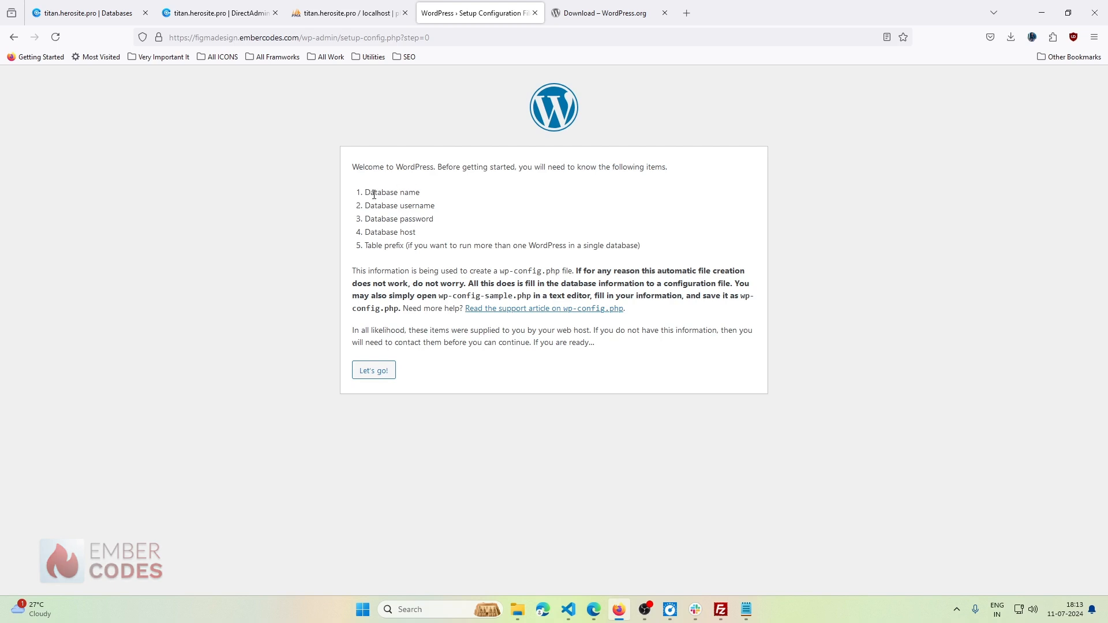
left_click_drag(366, 193, 449, 241)
left_click(369, 237)
left_click(399, 257)
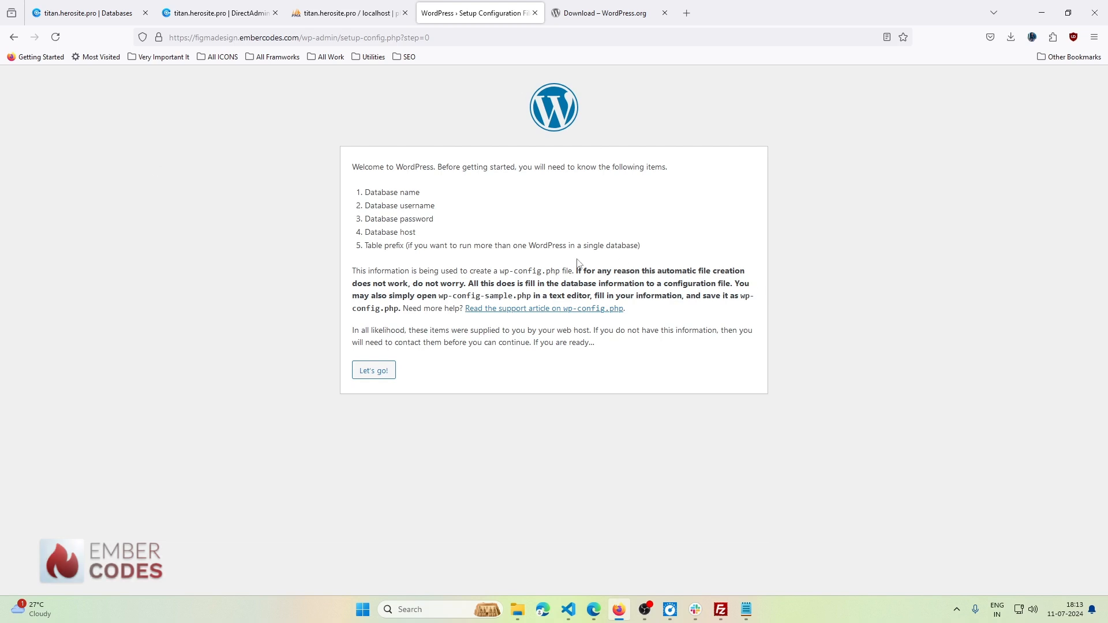
left_click(376, 373)
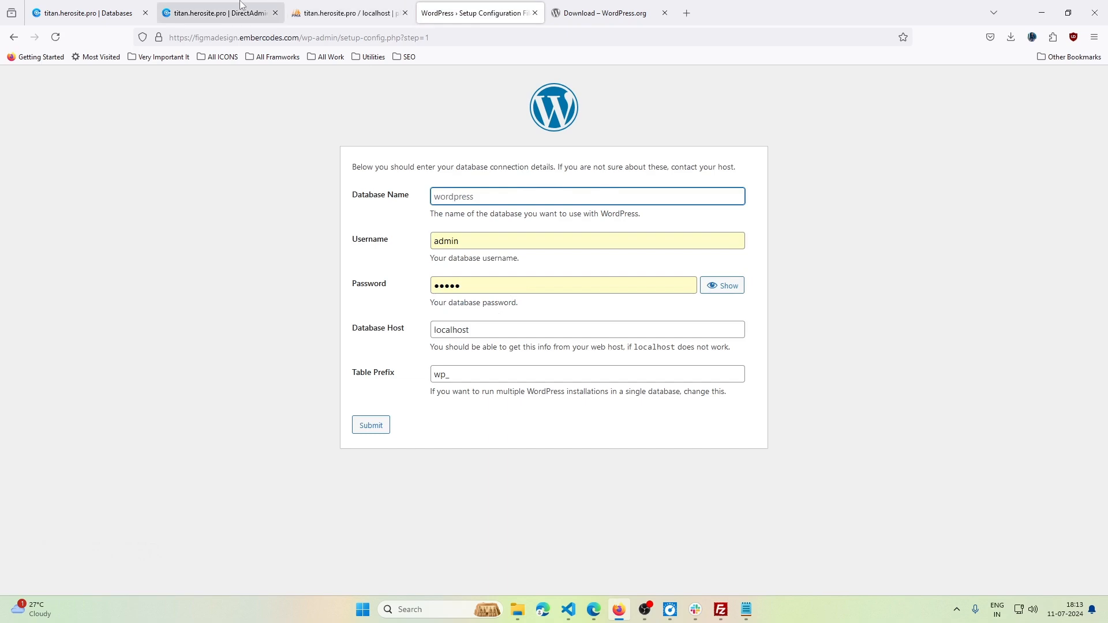
- Fill the Database Name and Username fields with the new figma_design database name and user
left_click_drag(462, 13, 350, 5)
left_click(204, 3)
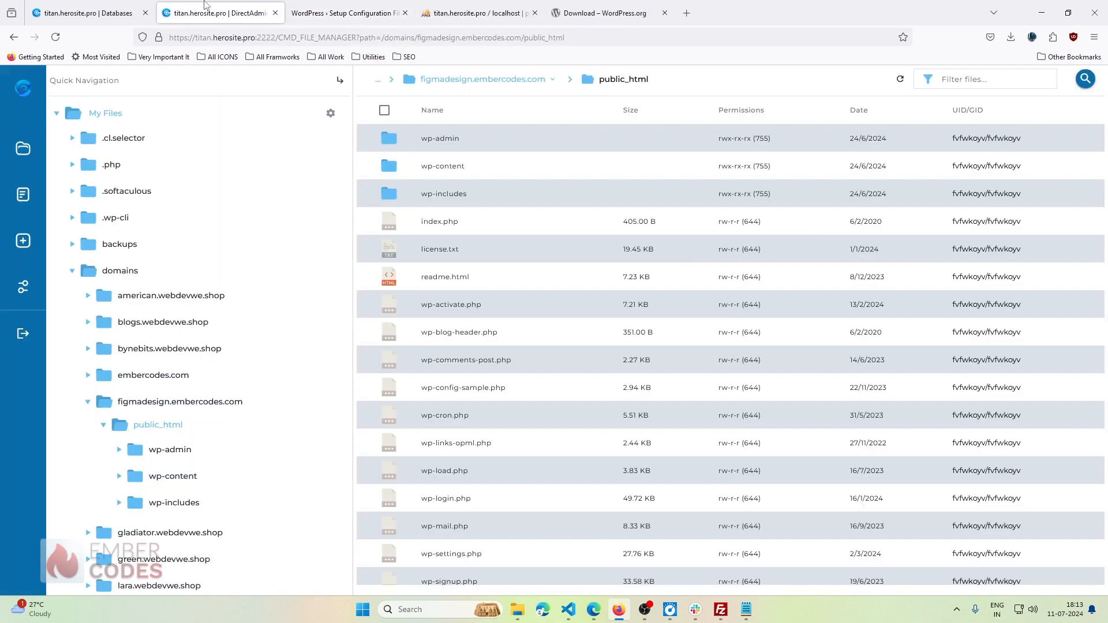
left_click(71, 3)
left_click_drag(381, 8, 246, 5)
left_click(105, 5)
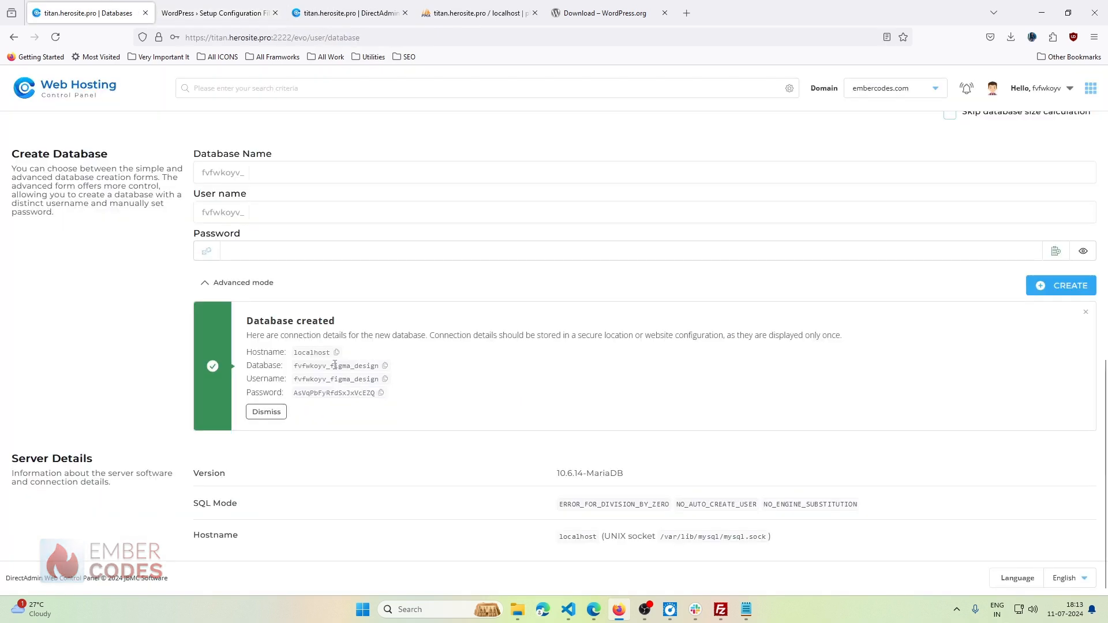
left_click(202, 5)
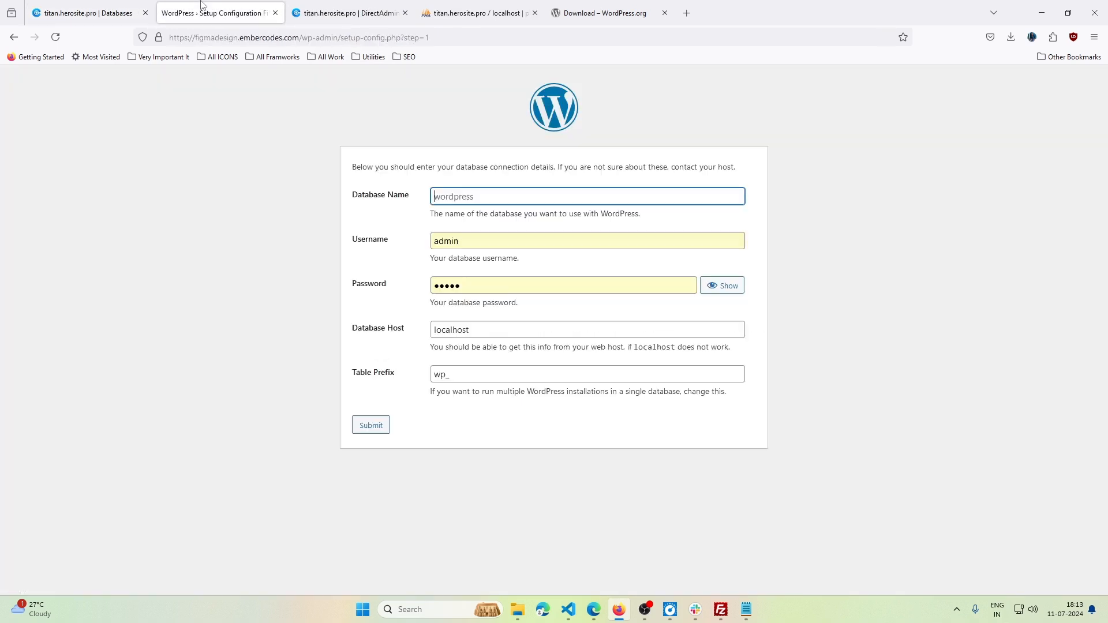
left_click(493, 201)
type("fvfwkoyv_figma_design")
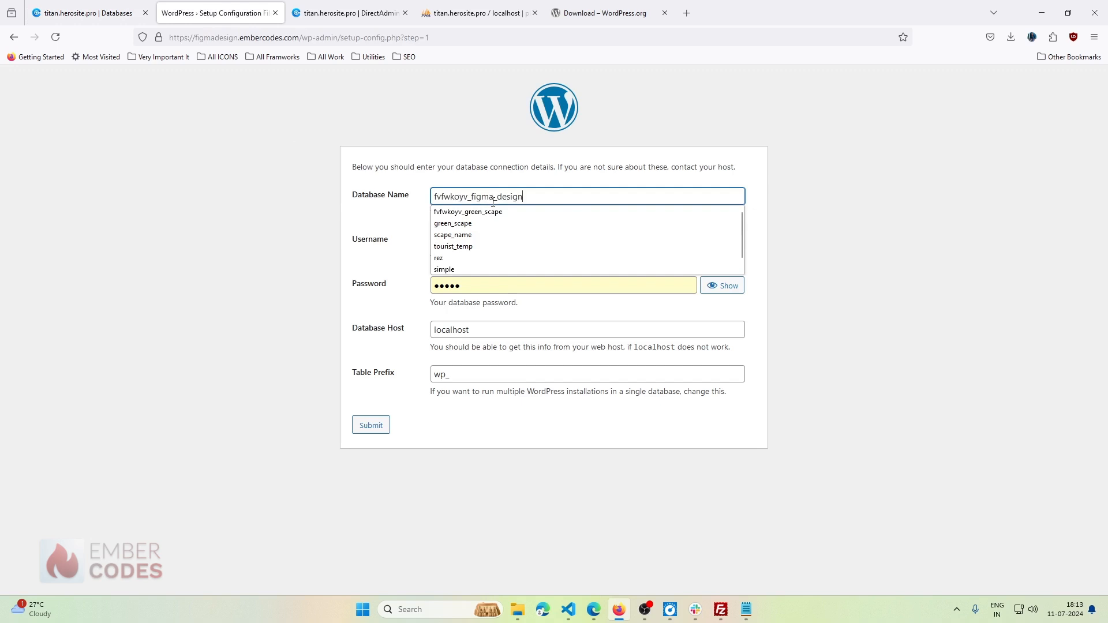
left_click(479, 240)
double_click(479, 241)
type("fvfwkoyv_figma_design")
- Copy the database password from DirectAdmin and paste it into the Password field
left_click(98, 6)
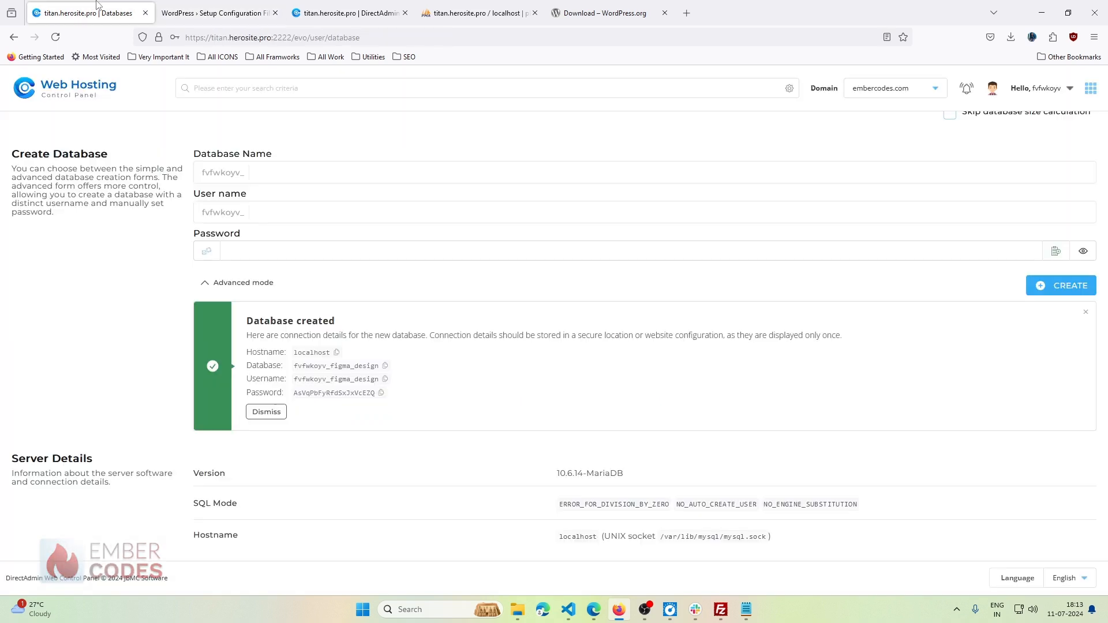
left_click(381, 392)
left_click(187, 6)
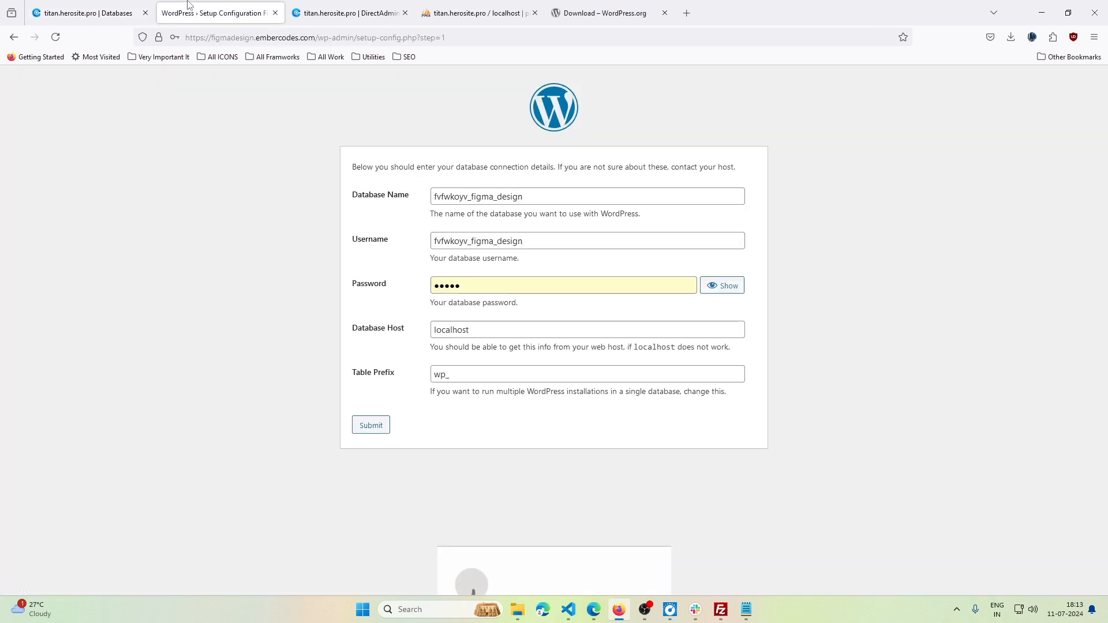
double_click(631, 281)
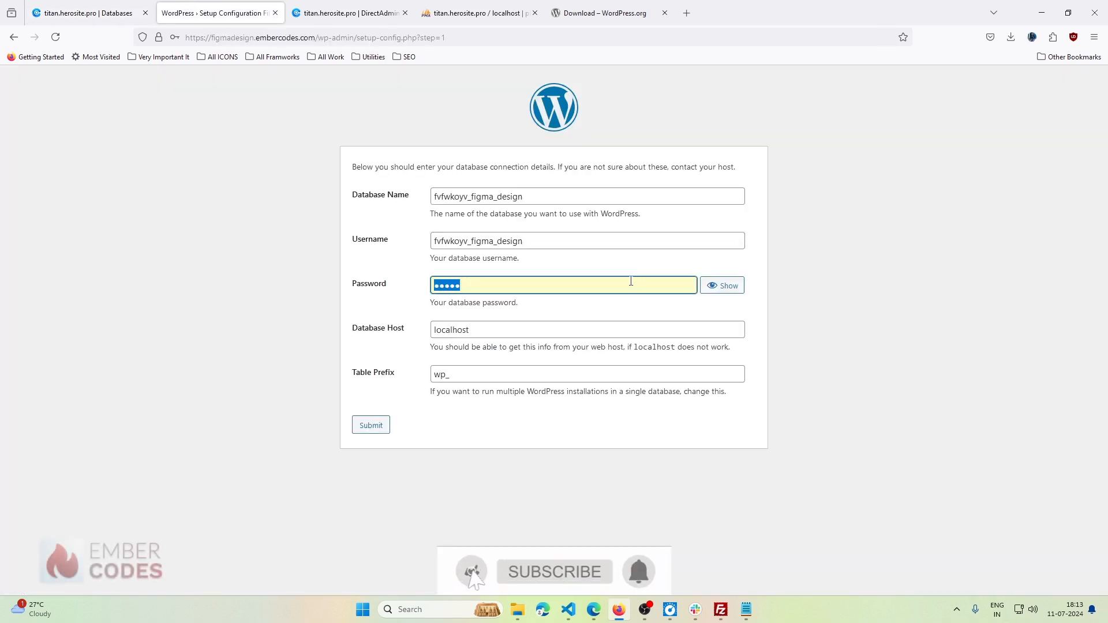
key("ctrl+v")
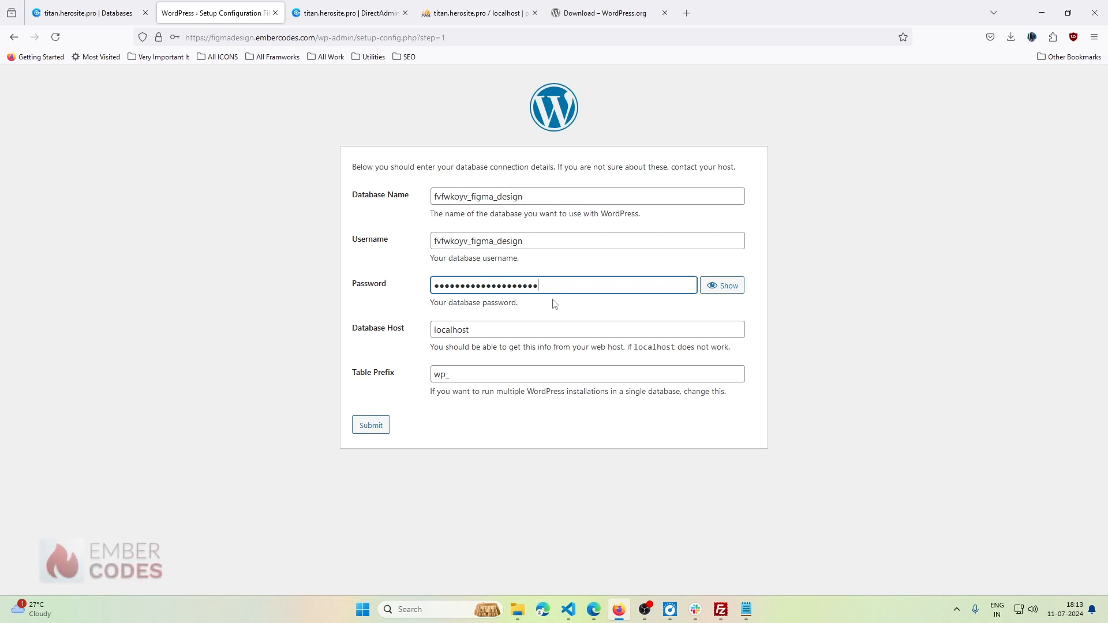
double_click(474, 373)
left_click(424, 377)
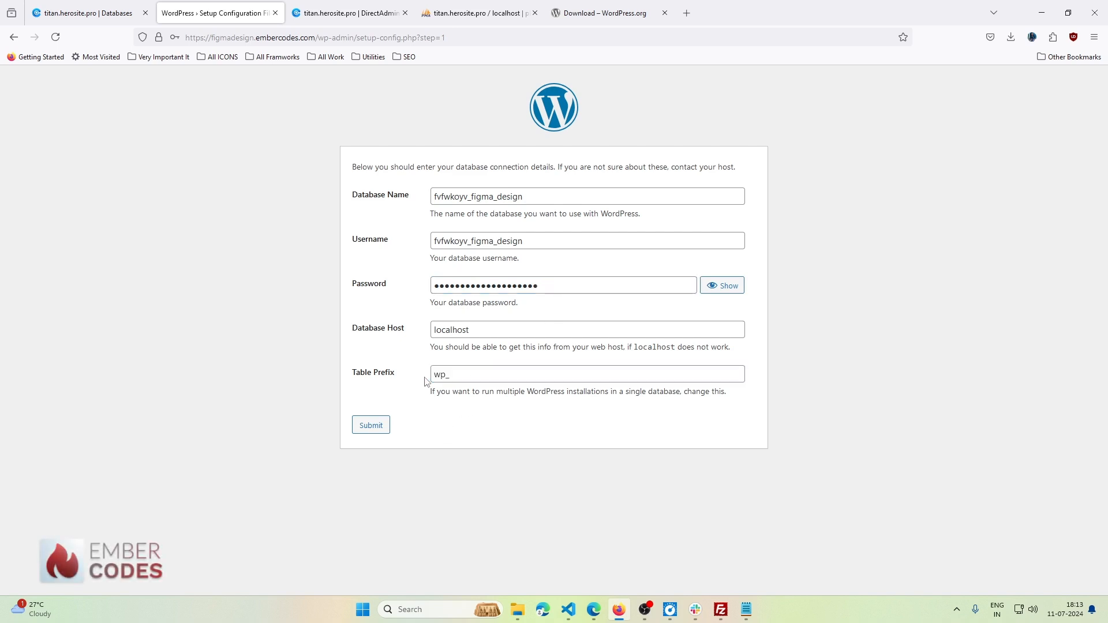
left_click(479, 11)
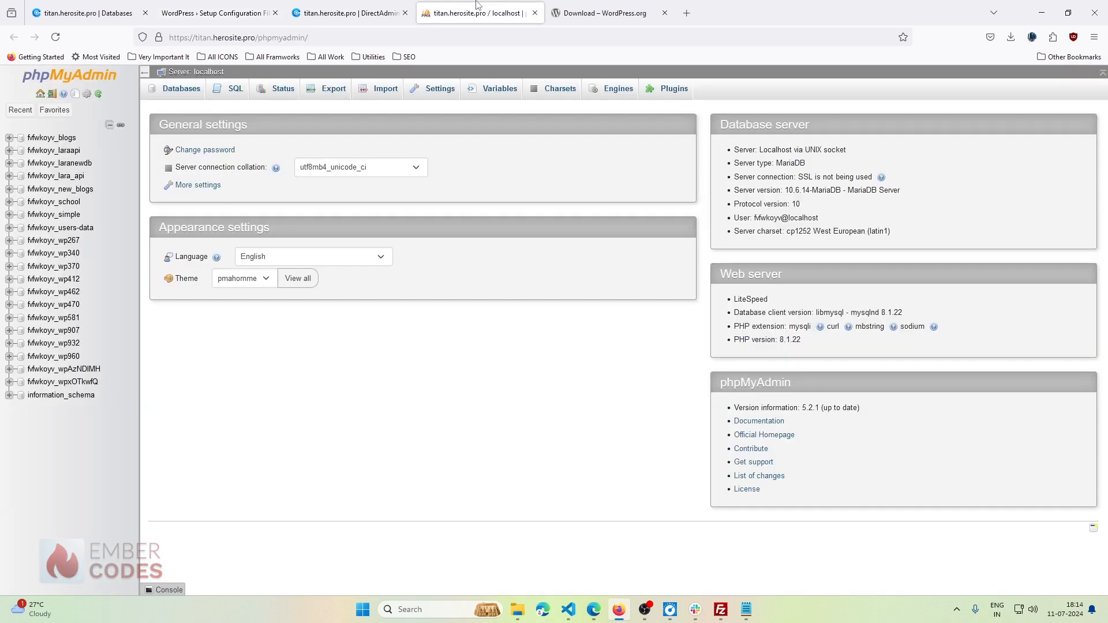
- Check the table prefixes of the wp370 and wp462 databases, then return to the connection form
left_click(8, 266)
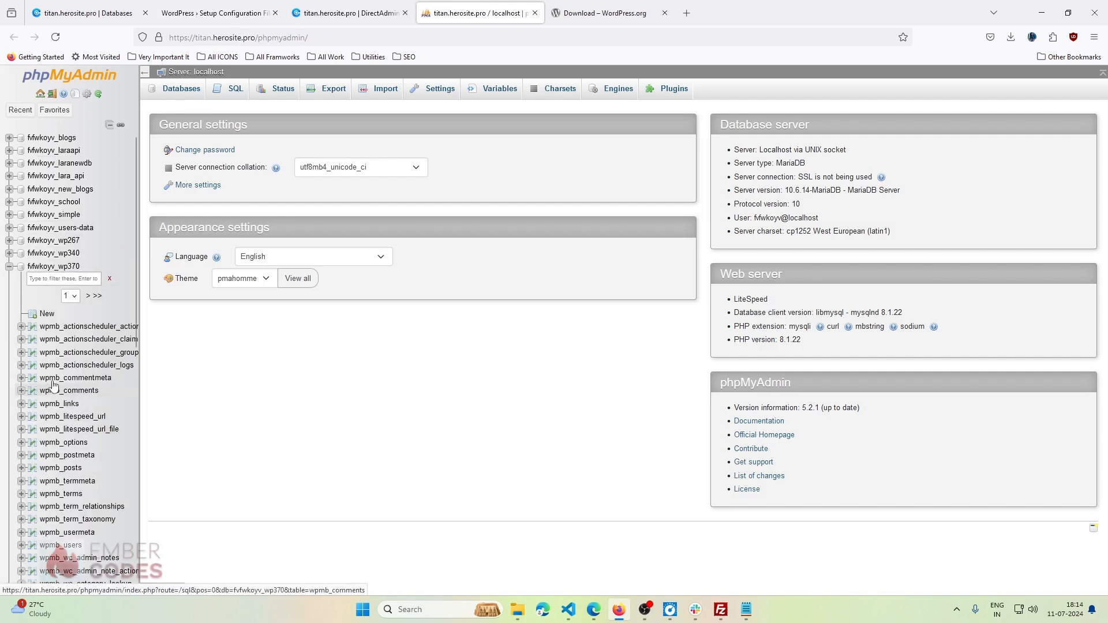
left_click(9, 266)
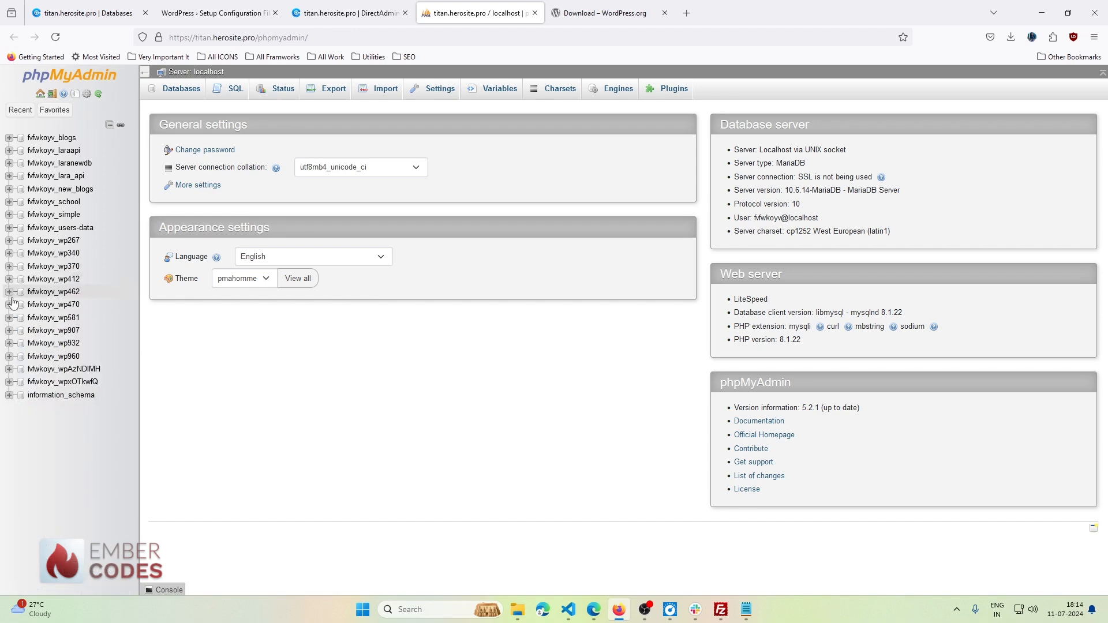
left_click(9, 291)
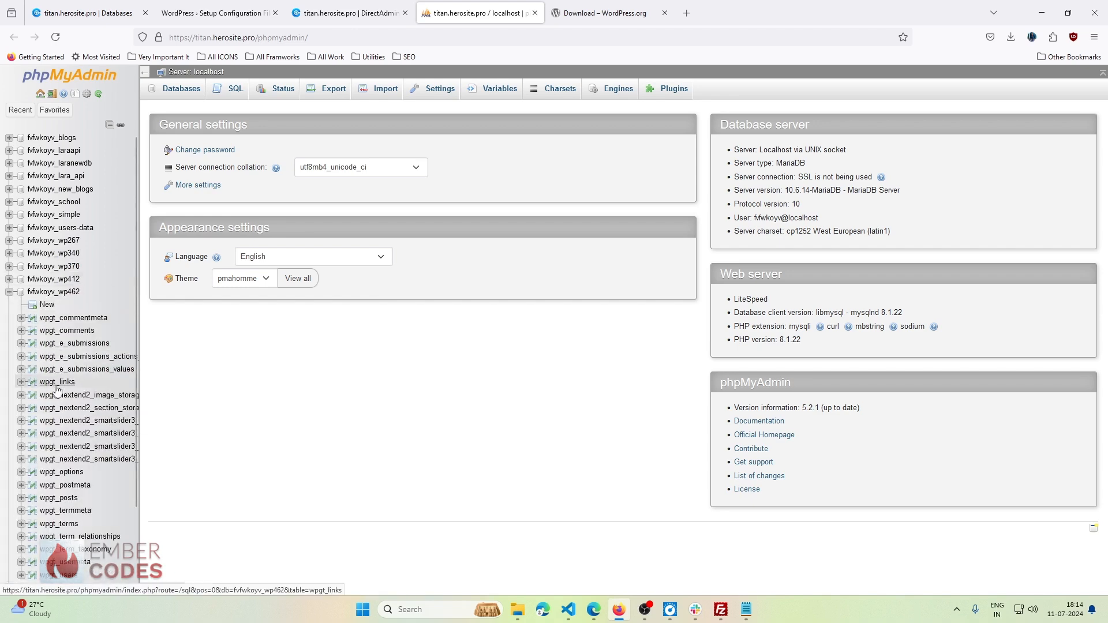
left_click(9, 292)
left_click(84, 13)
key("ctrl+Tab")
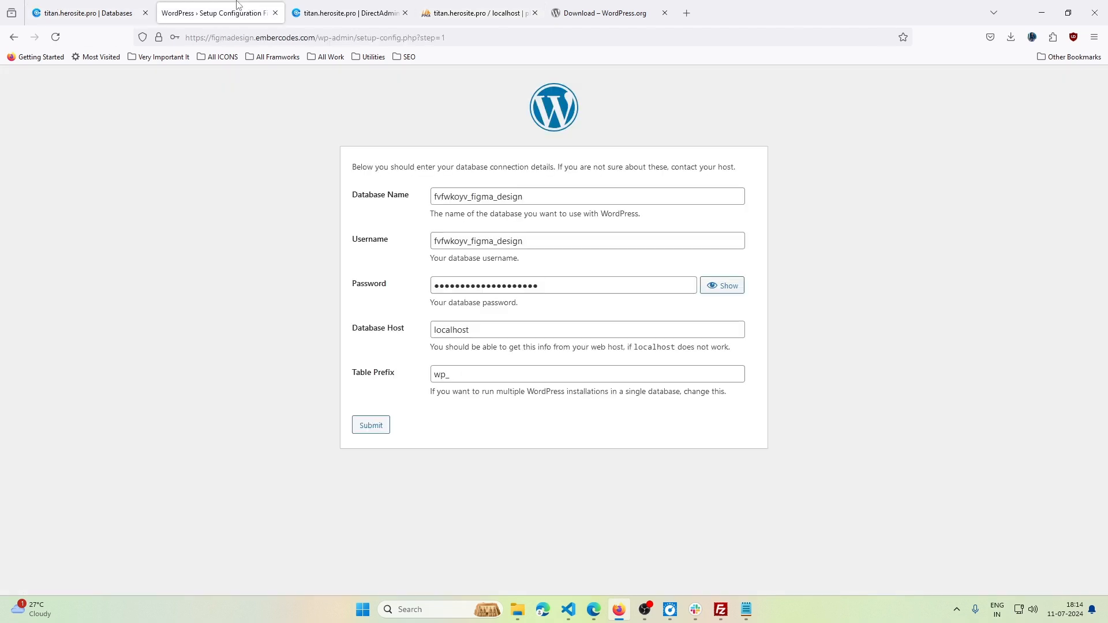
- Set the table prefix to wptest_, submit the connection details, and decline saving the password
left_click(498, 374)
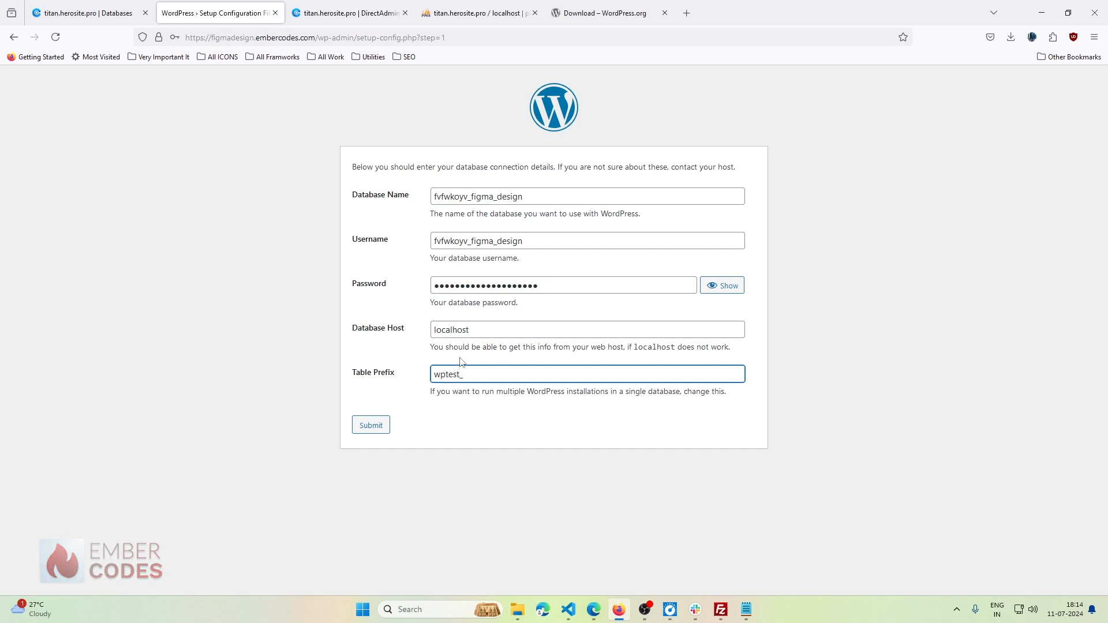
left_click(379, 425)
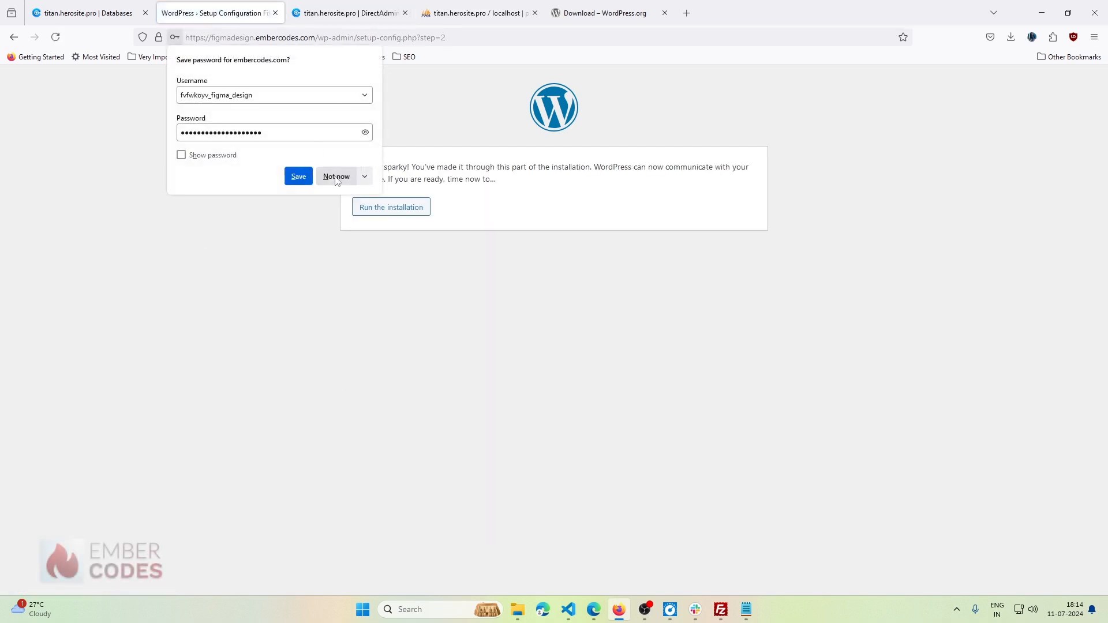
left_click(460, 184)
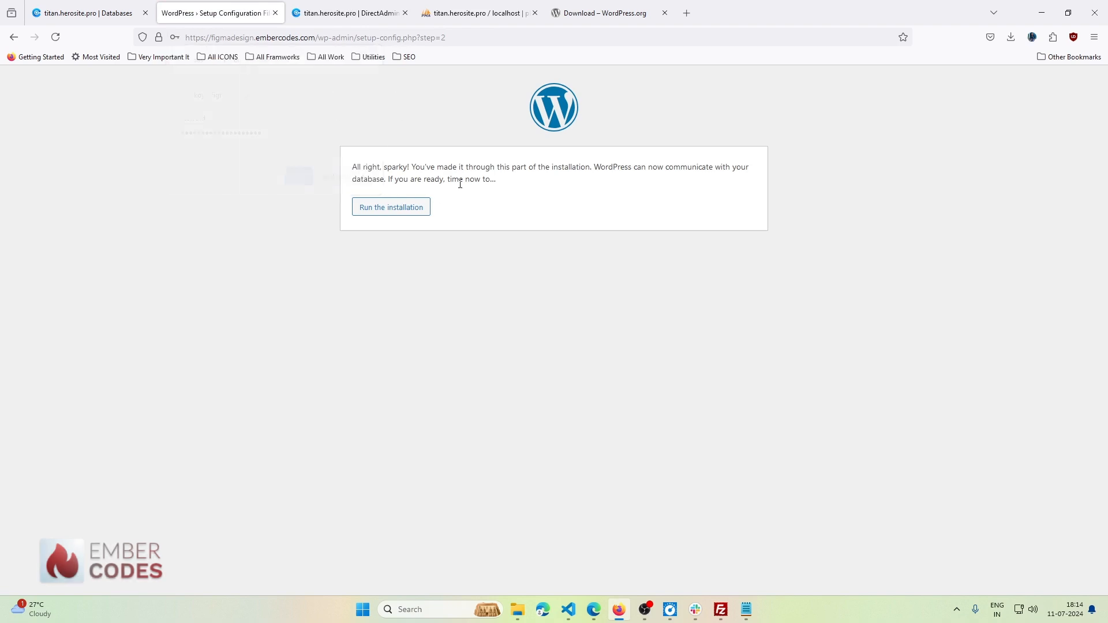
- Run the installation and enter site title Wordpress with username admin
left_click(398, 216)
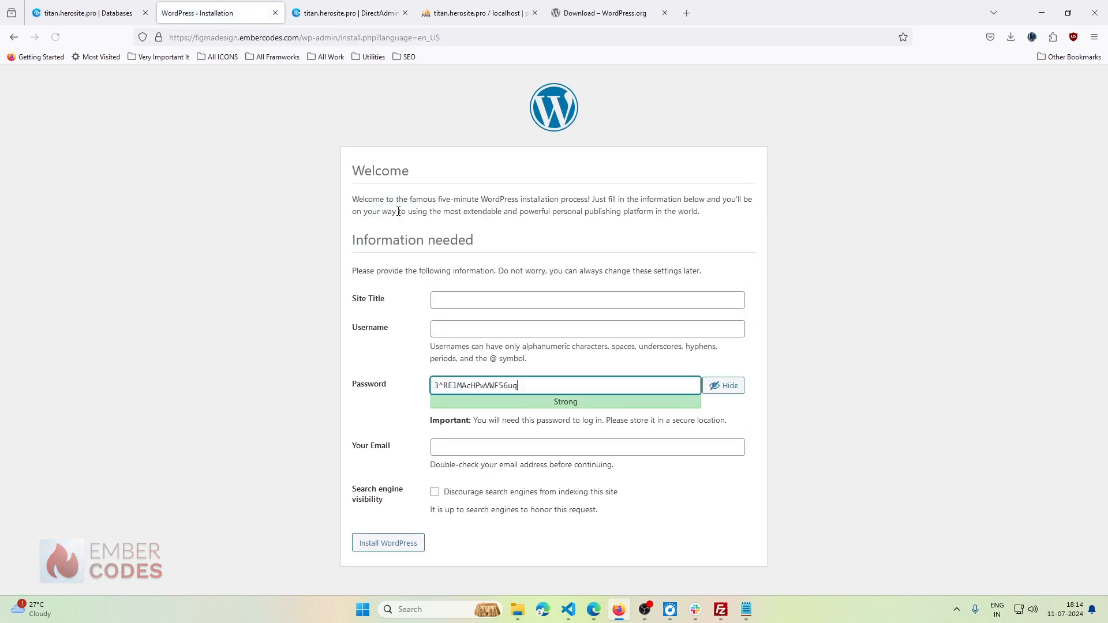
left_click(500, 301)
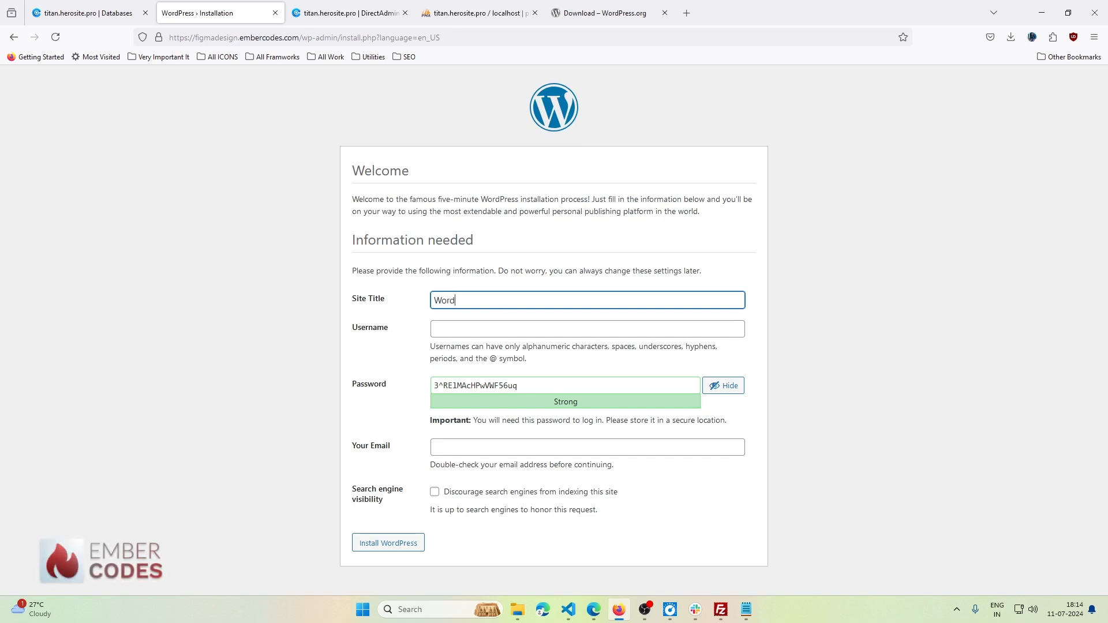
left_click(501, 323)
type("admin")
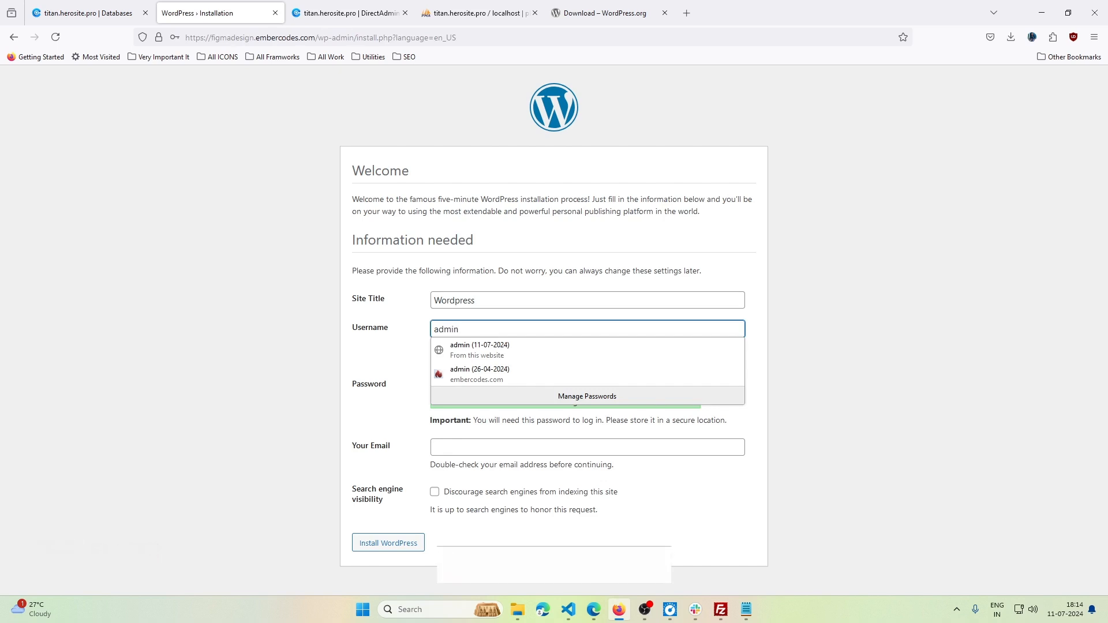
left_click(390, 389)
- Set the admin password to admin and confirm using the weak password
left_click(577, 385)
key("ctrl+a")
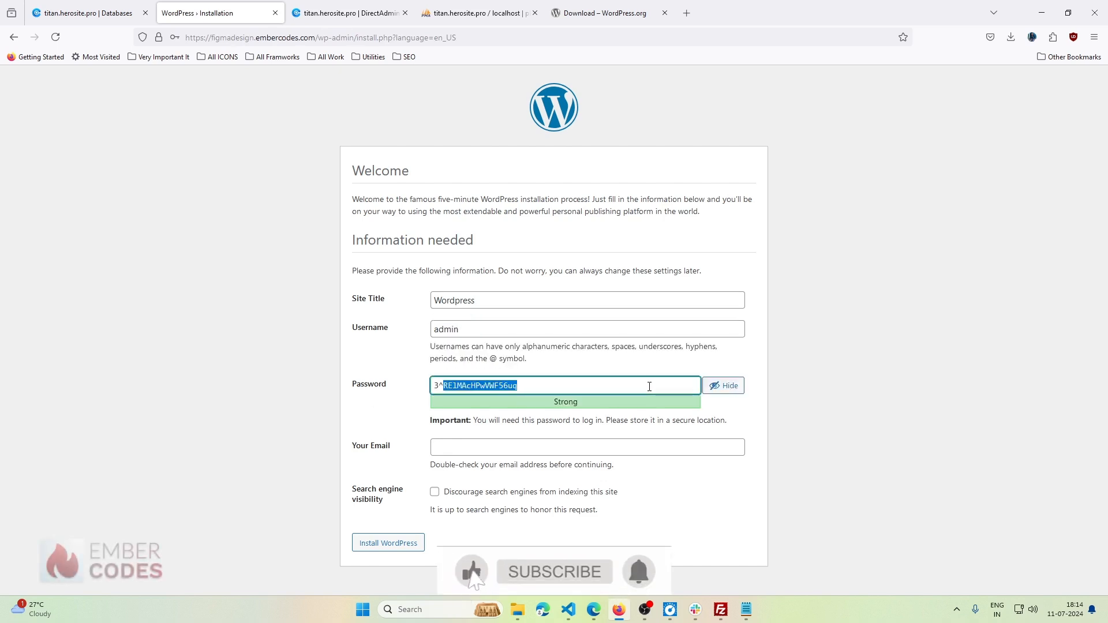
type("3")
key("BackSpace")
type("admin")
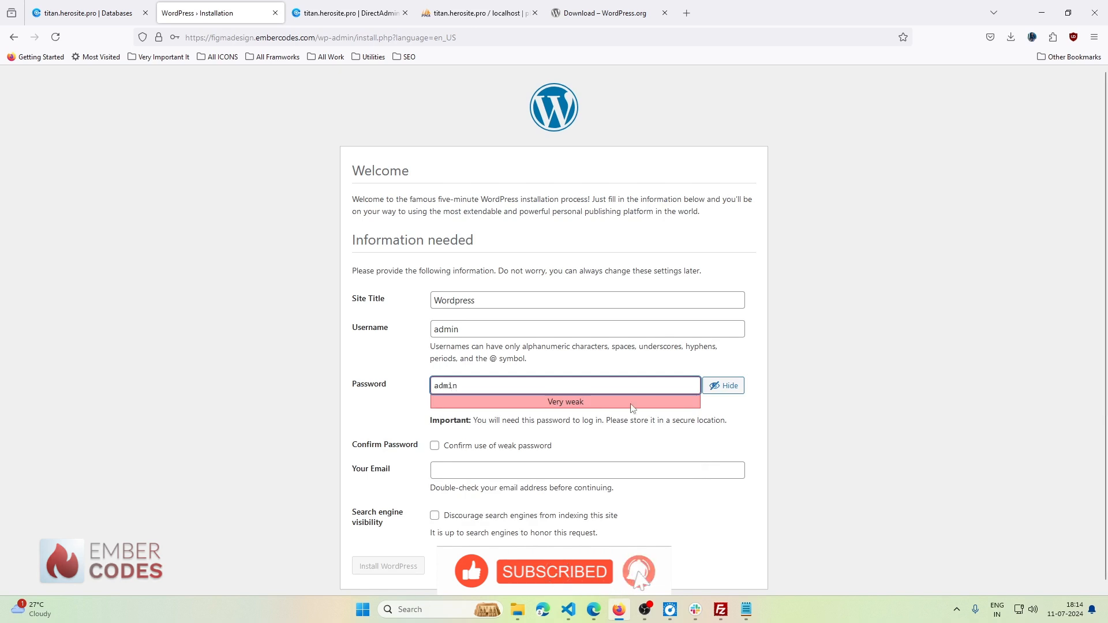
left_click(442, 446)
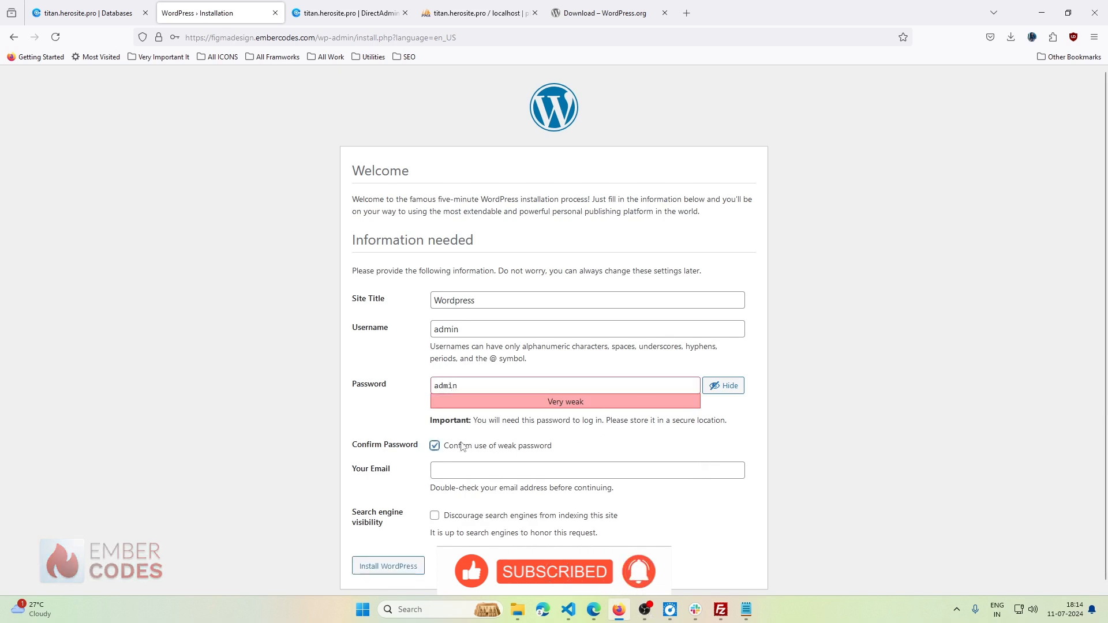
- Enter the admin e-mail address, discourage search engine indexing, and install WordPress
left_click(474, 464)
type("info")
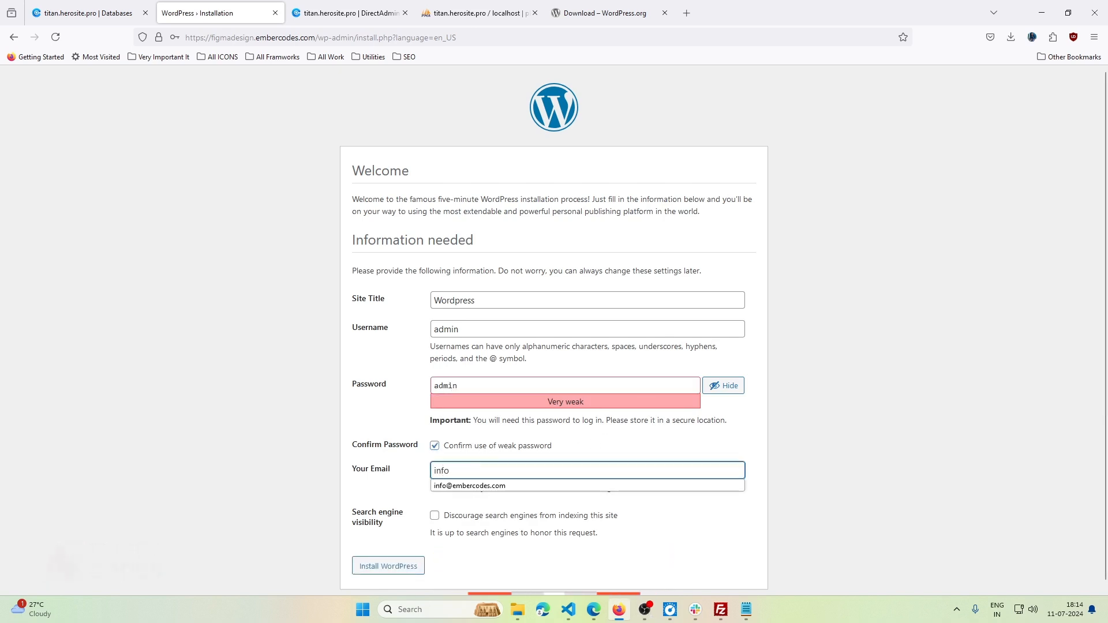
left_click(469, 486)
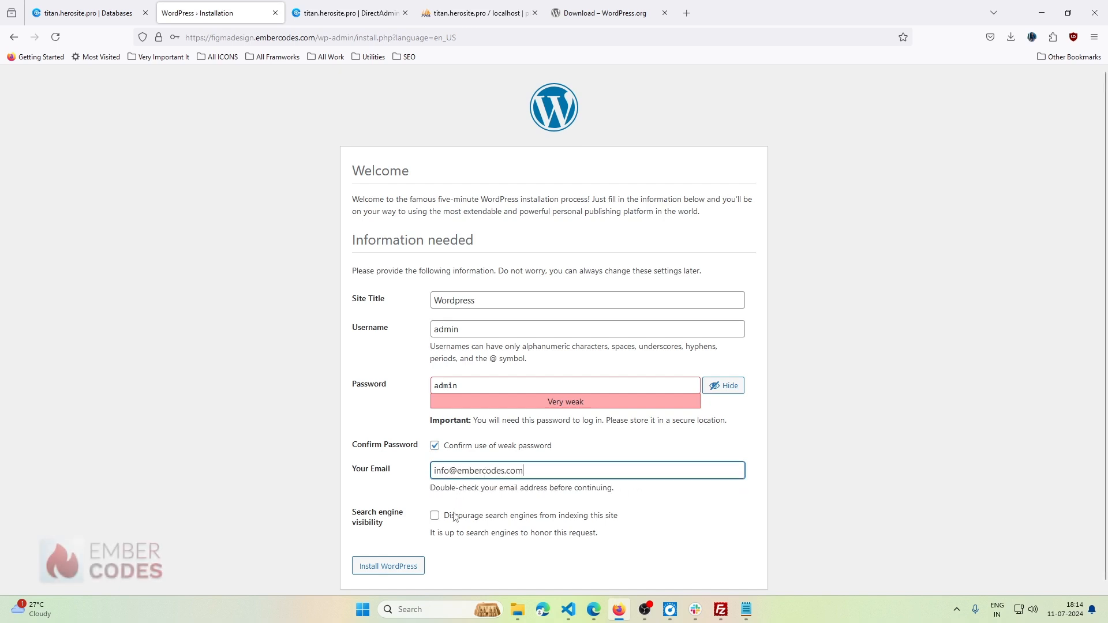
left_click(434, 517)
scroll(482, 503, "down", 1)
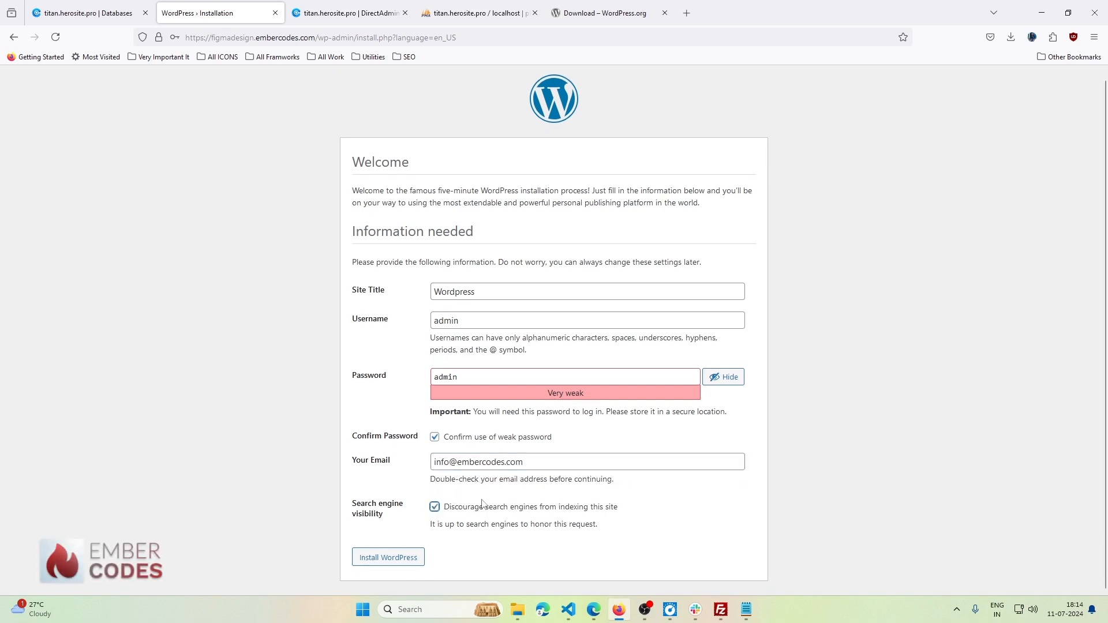
scroll(482, 503, "up", 1)
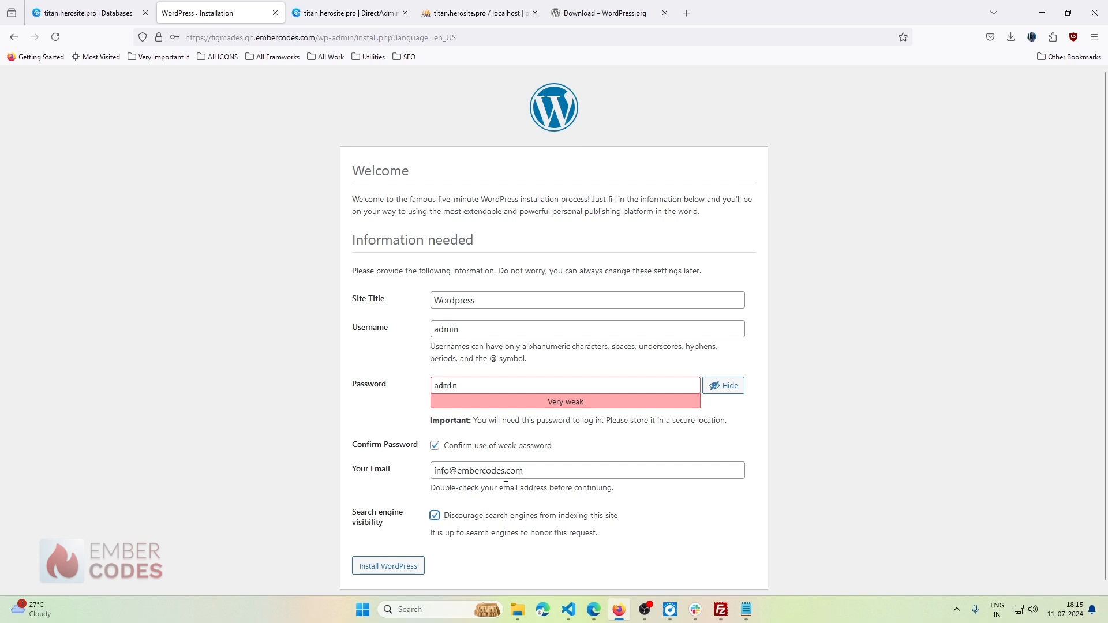
left_click(370, 570)
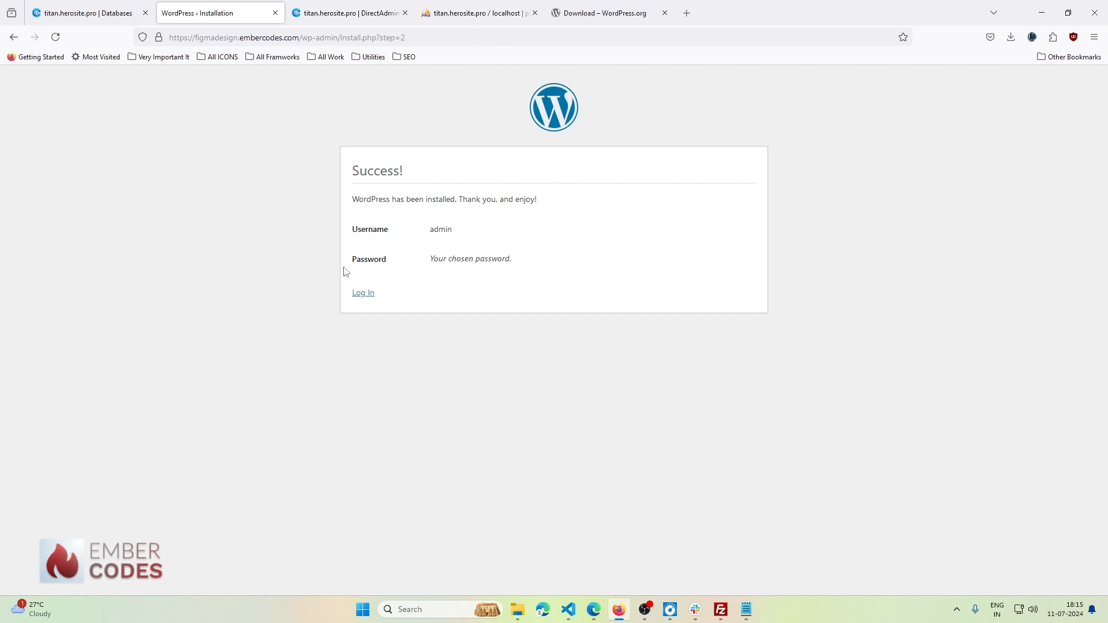
- Log in to the dashboard as admin with Remember Me ticked
left_click(361, 292)
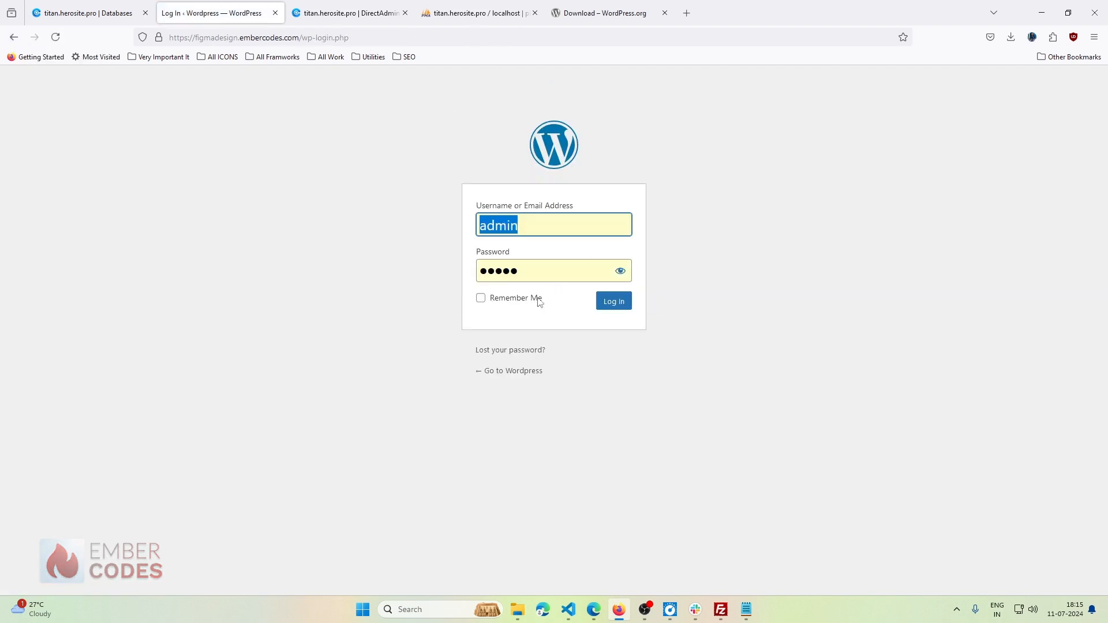
left_click(495, 300)
left_click(612, 301)
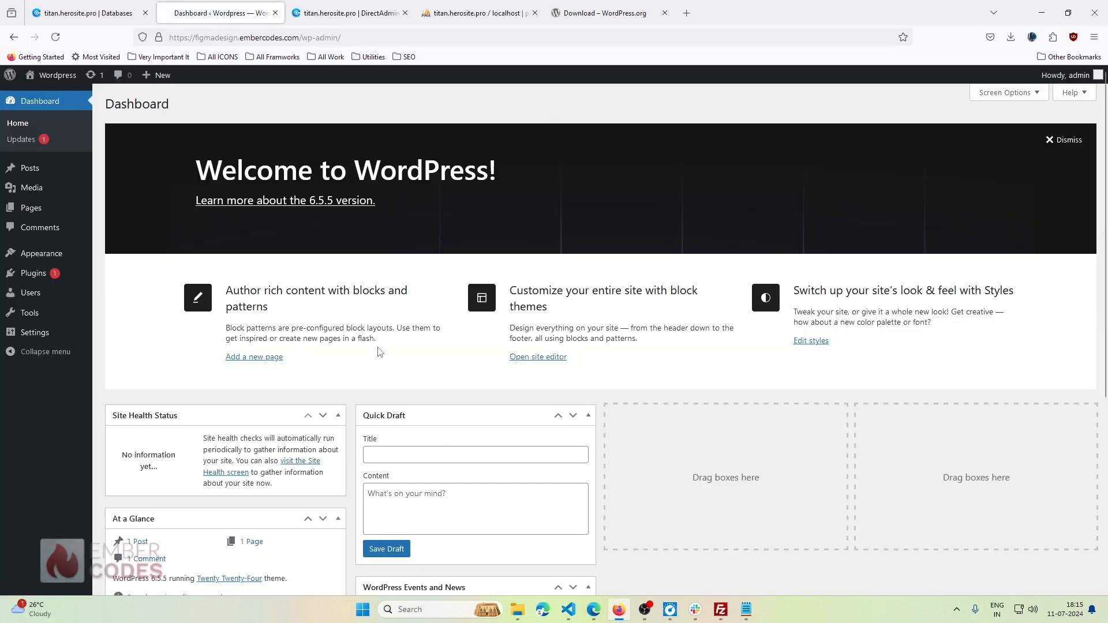
- Open the live figmadesign.embercodes.com homepage in a new tab and scroll through it
middle_click(45, 80)
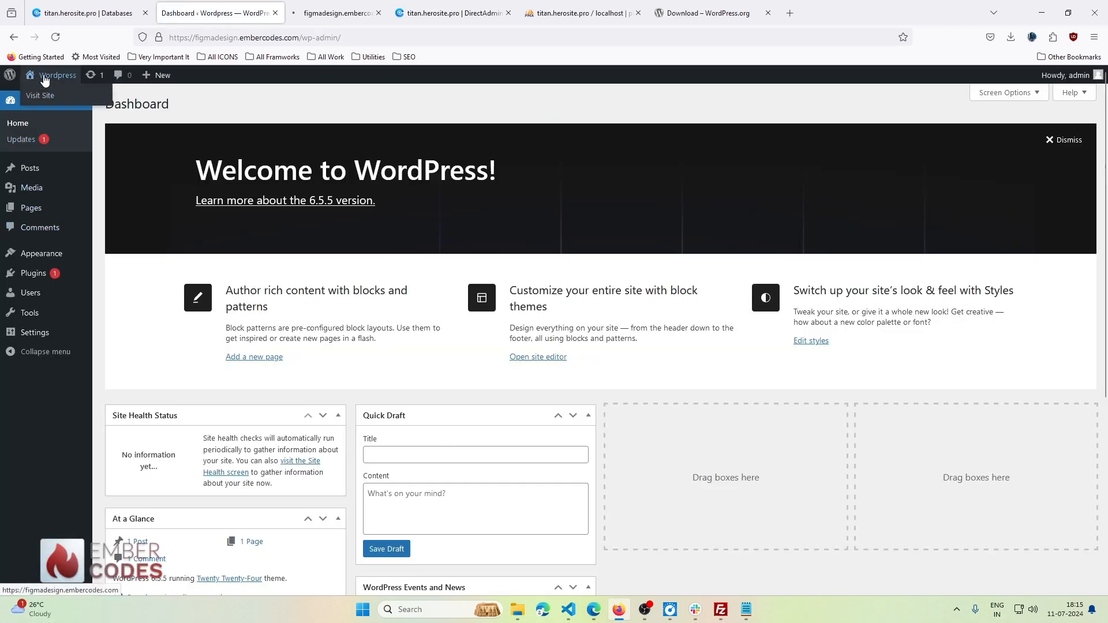
key("ctrl+Tab")
scroll(300, 344, "down", 15)
scroll(299, 345, "down", 20)
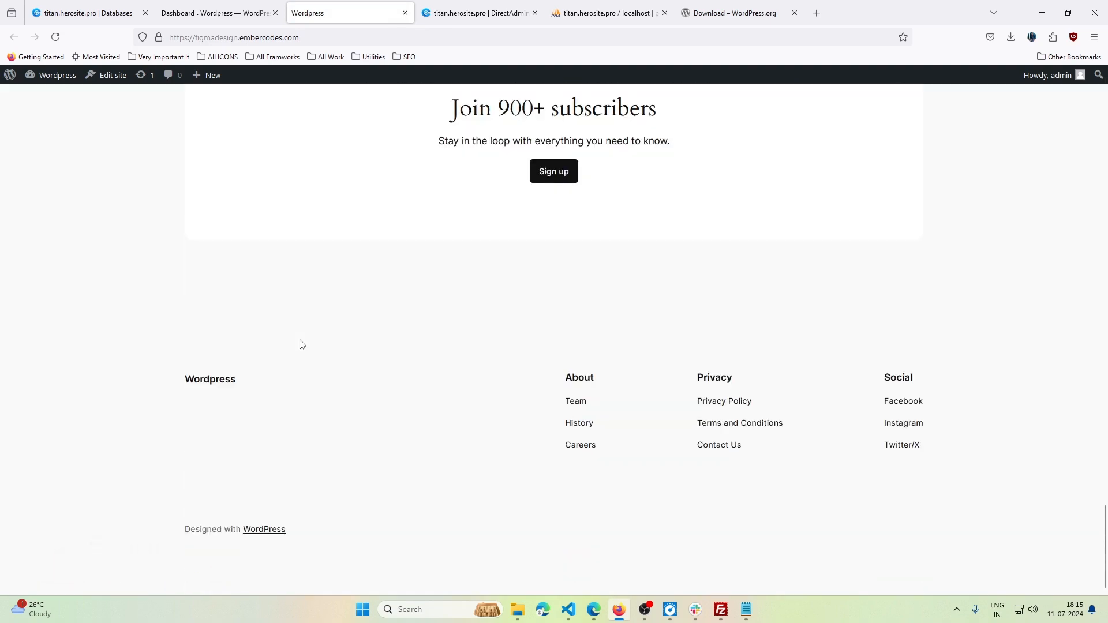